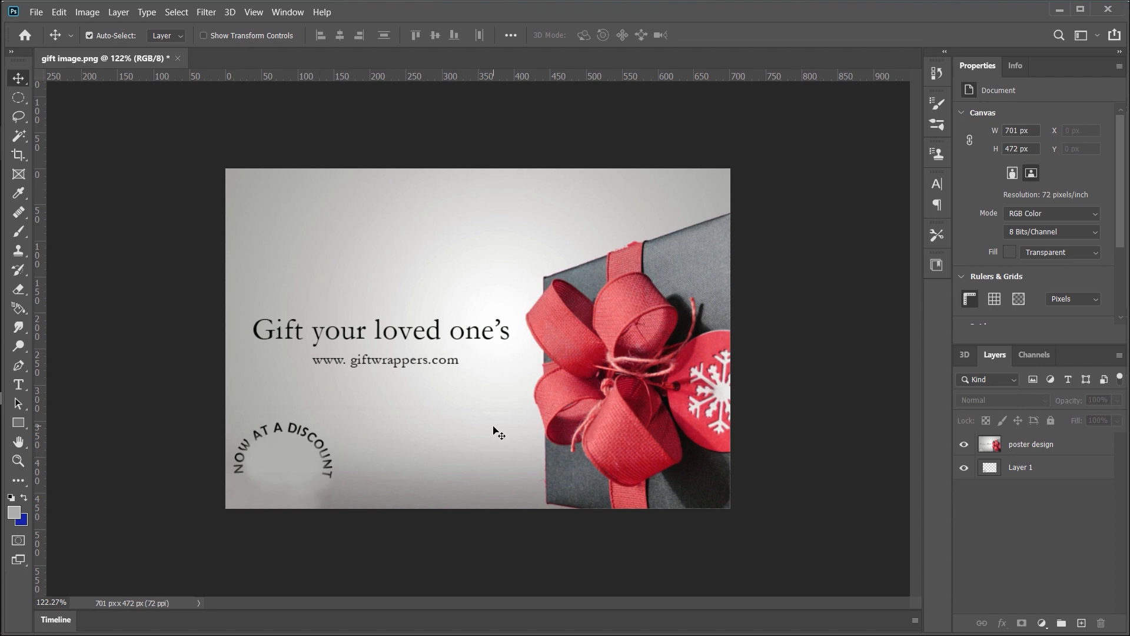
Add a new text layer reading "50%" in a text box below the website address.
key(t)
drag(364, 396, 548, 464)
key(BackSpace)
text(50%)
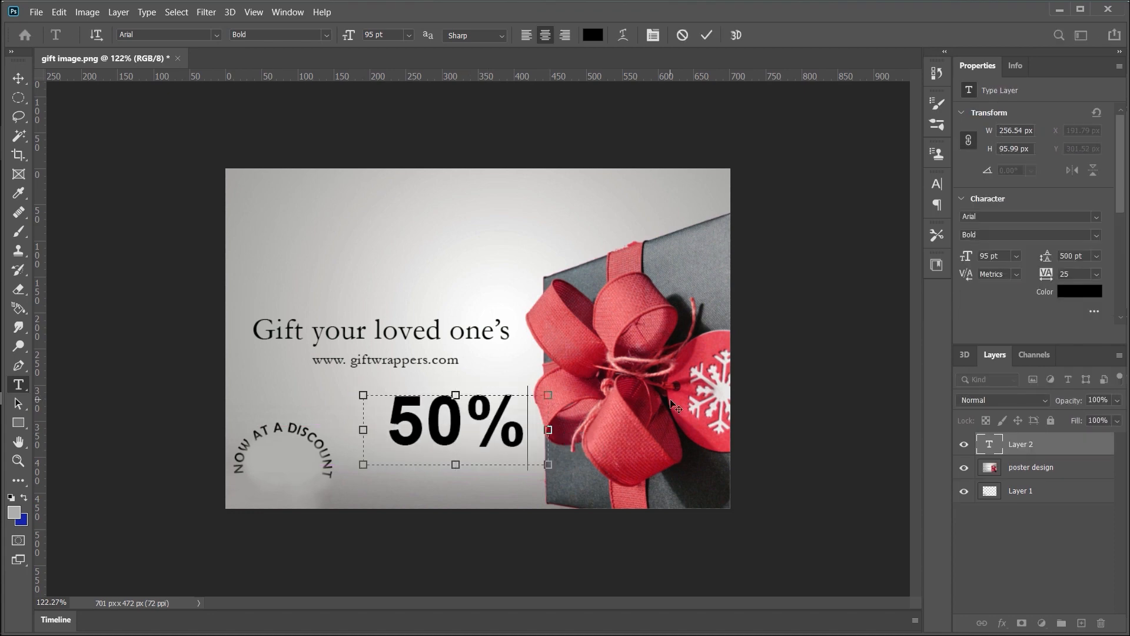
key(ctrl+Return)
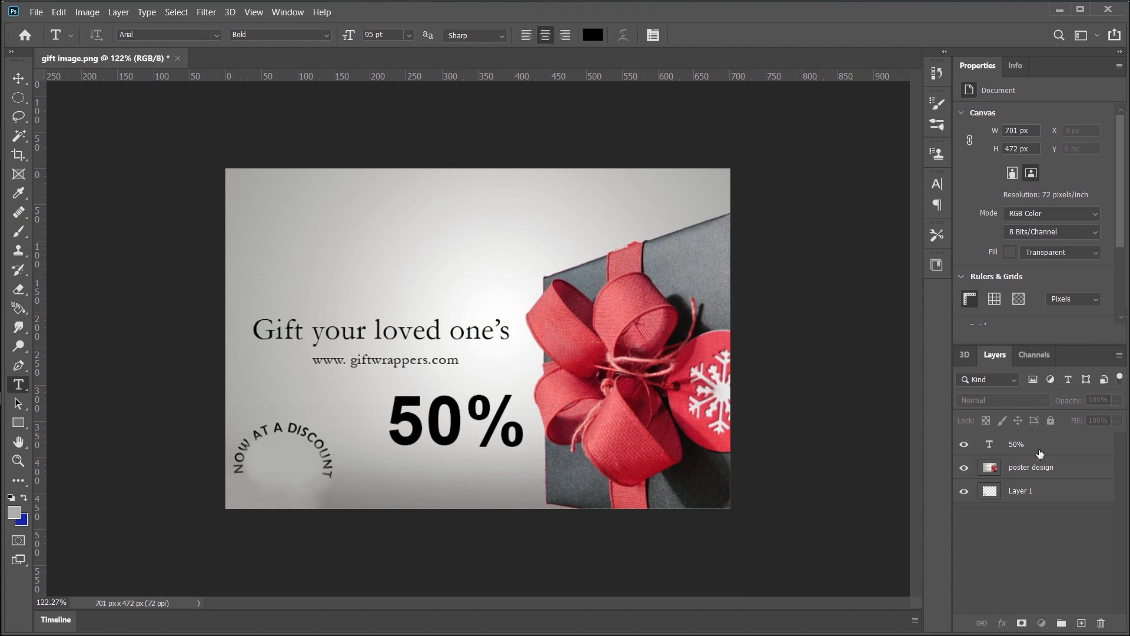
Scale down the "50%" text and place it centered inside the curved "NOW AT A DISCOUNT" lettering.
key(ctrl+t)
drag(547, 470, 320, 478)
mouse_move(283, 457)
mouse_down()
mouse_move(284, 468)
mouse_move(290, 461)
mouse_up()
key(Return)
key(t)
click(990, 548)
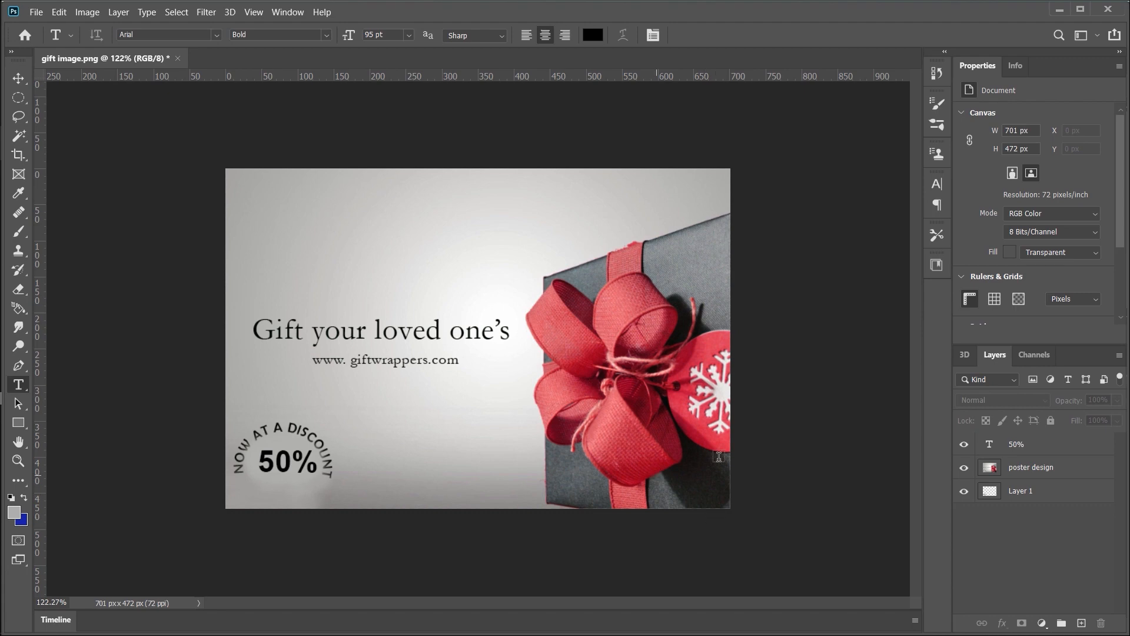
Open the Warp Text settings for the 50% type layer and move the dialog clear of the poster text.
click(1055, 446)
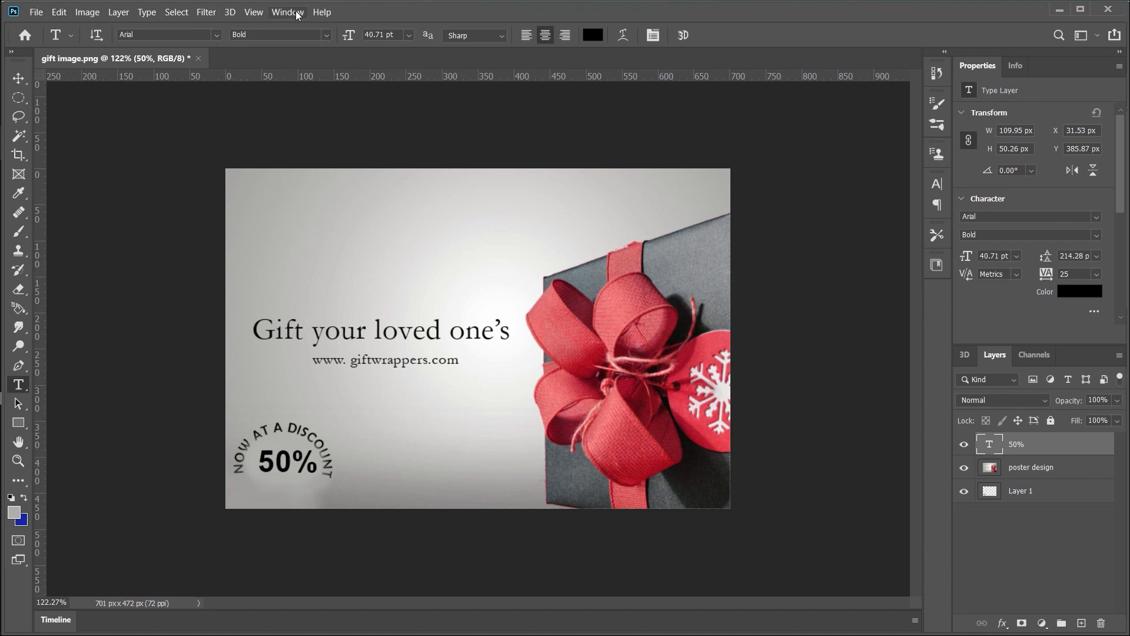
click(147, 13)
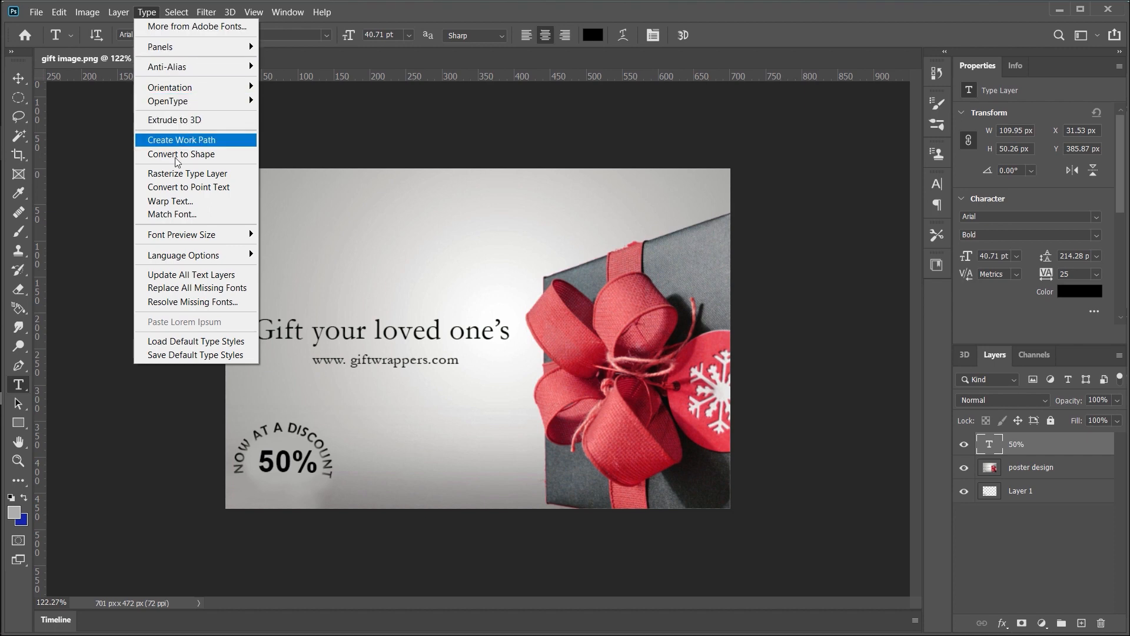
click(196, 203)
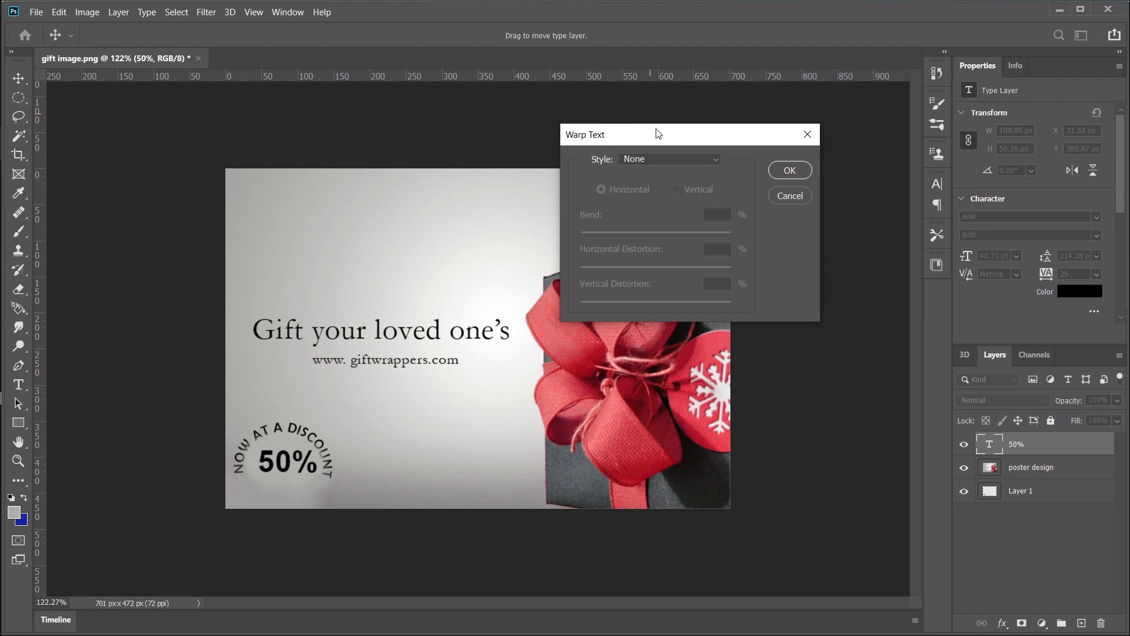
drag(663, 135, 628, 169)
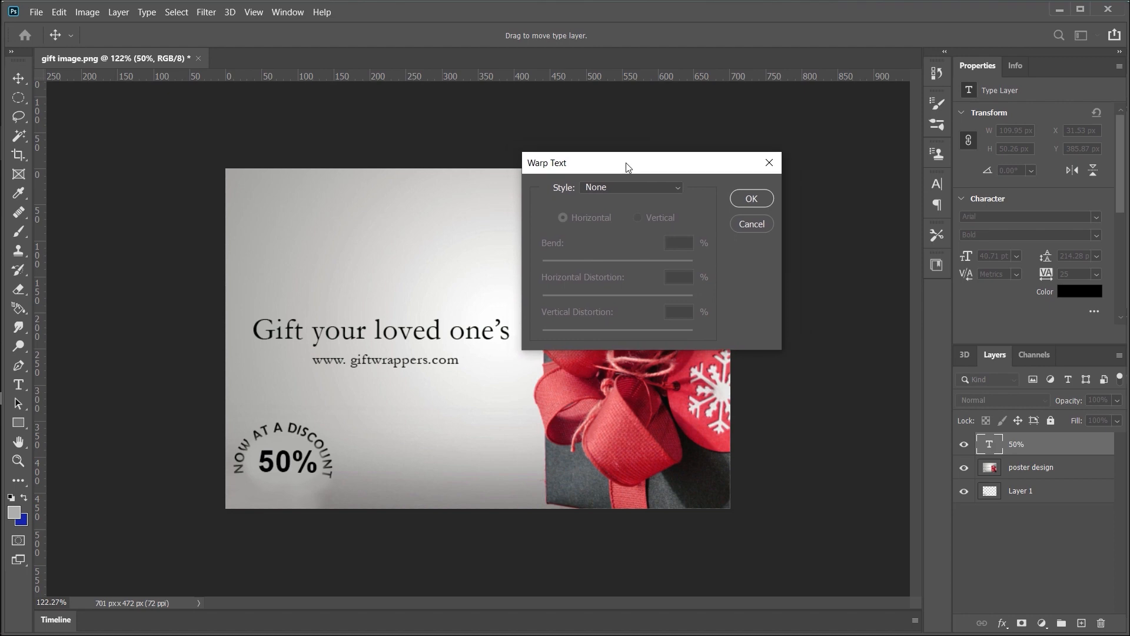
Preview the Arc, Arc Lower, Arc Upper, Arch and Bulge warp styles on the 50% text.
click(642, 189)
click(663, 226)
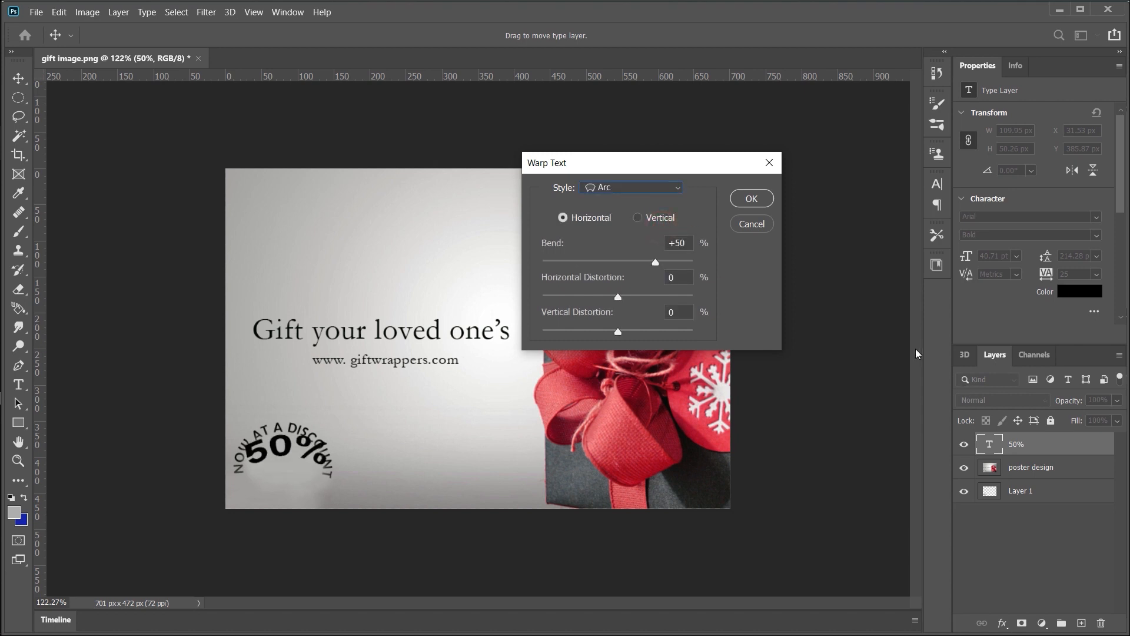
click(629, 188)
click(615, 241)
click(633, 188)
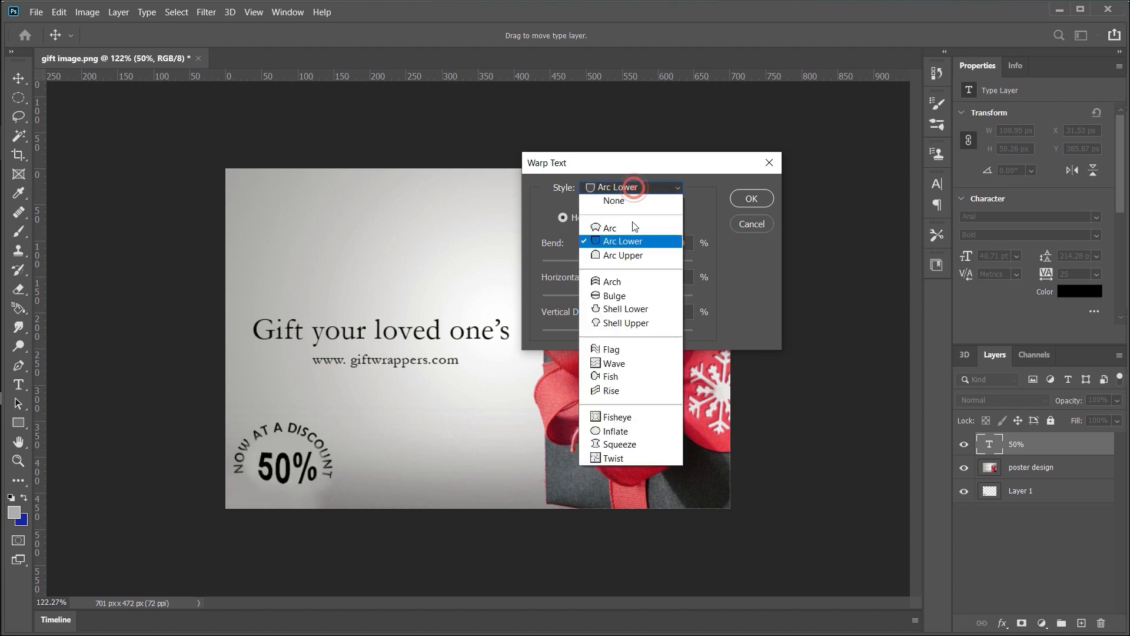
click(633, 255)
click(630, 187)
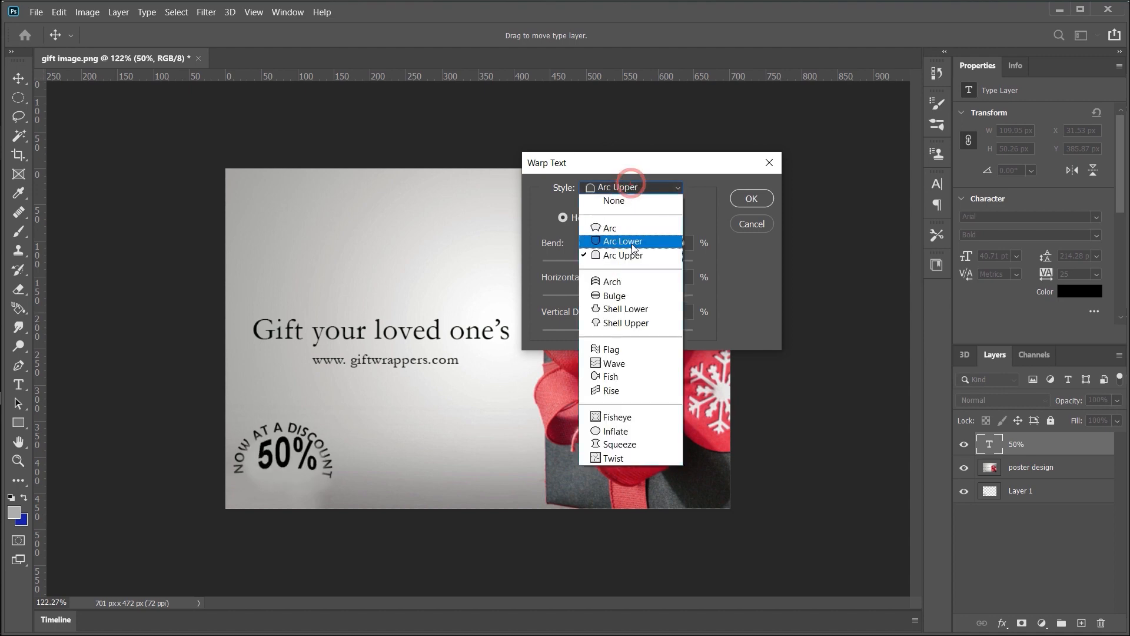
click(633, 282)
click(633, 187)
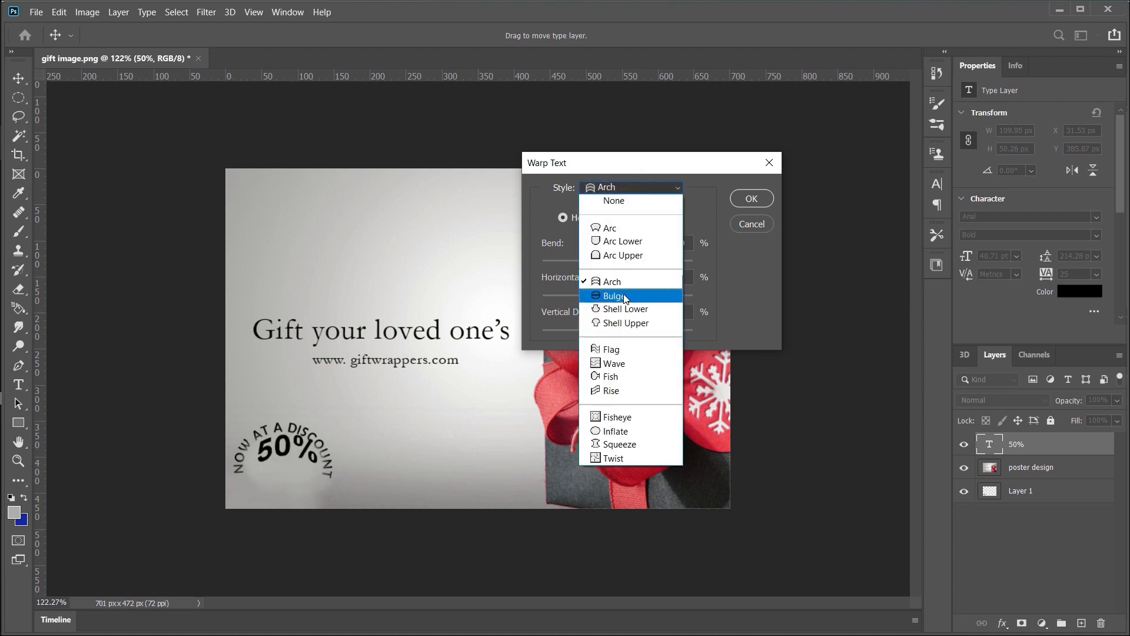
click(625, 296)
Preview the Shell Lower, Shell Upper, Flag, Wave, Fish and Rise warp styles on the 50% text.
click(646, 187)
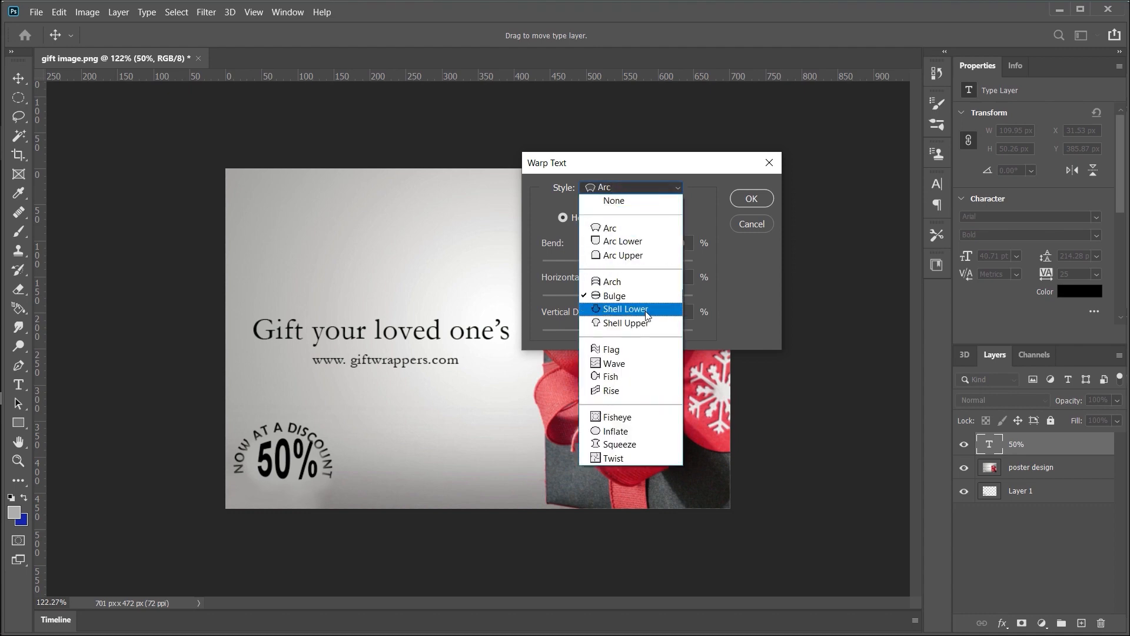
click(645, 310)
click(630, 188)
click(639, 323)
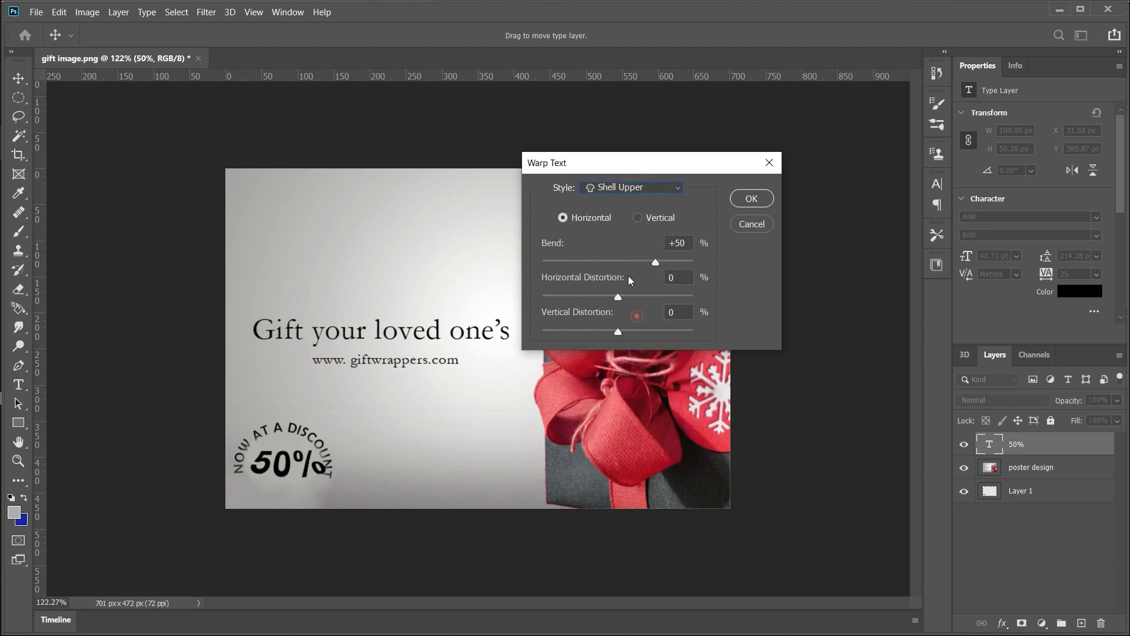
click(626, 188)
click(645, 350)
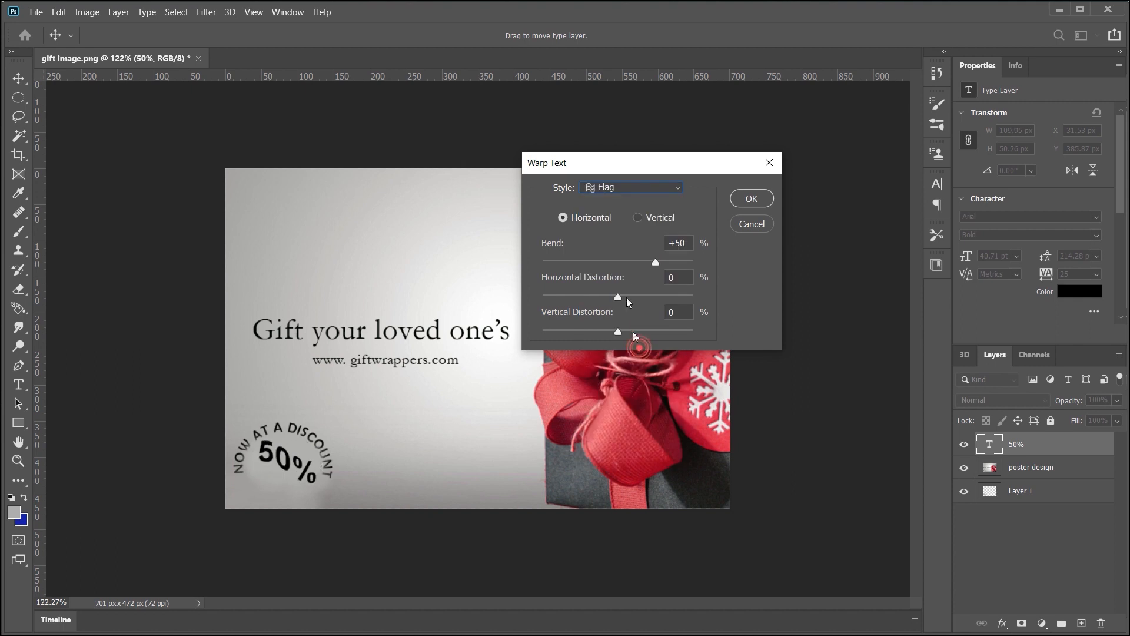
click(628, 188)
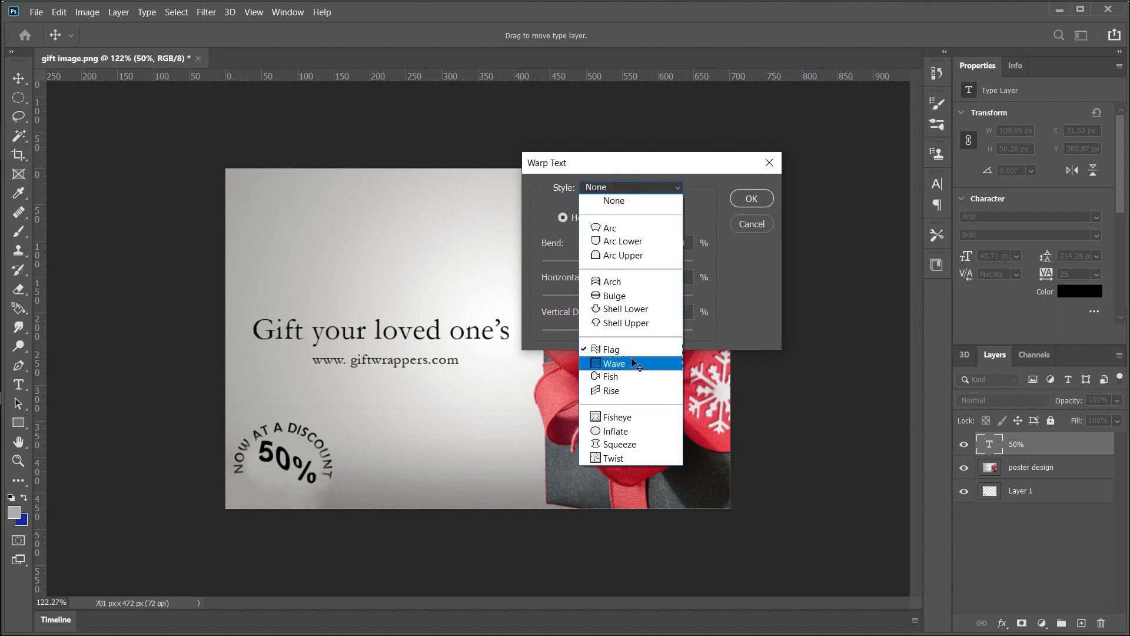
click(631, 358)
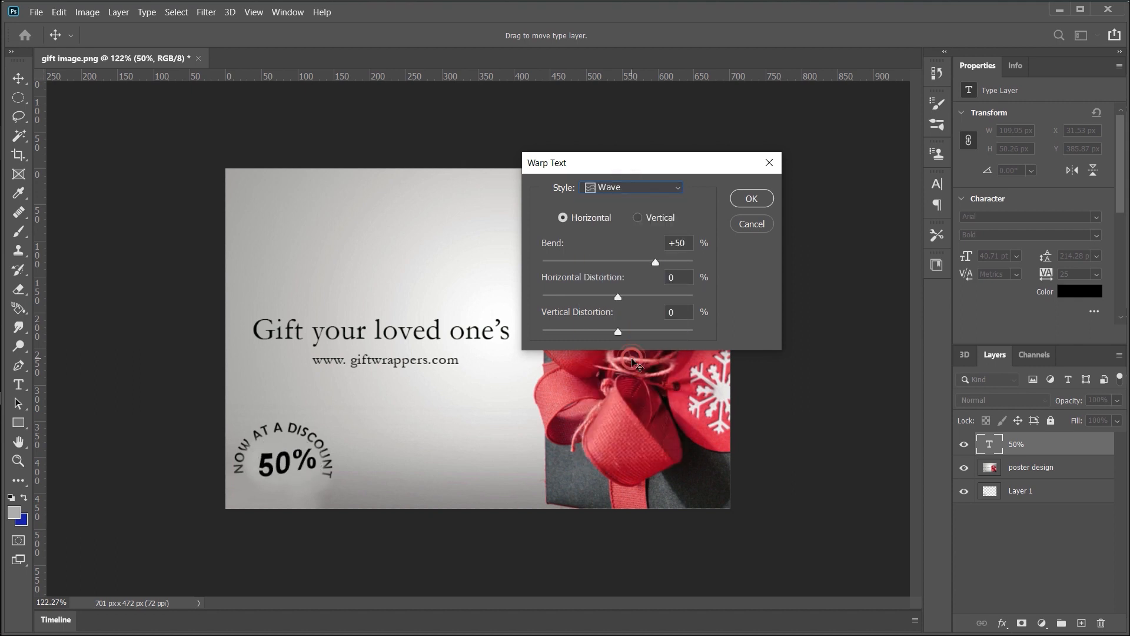
click(635, 189)
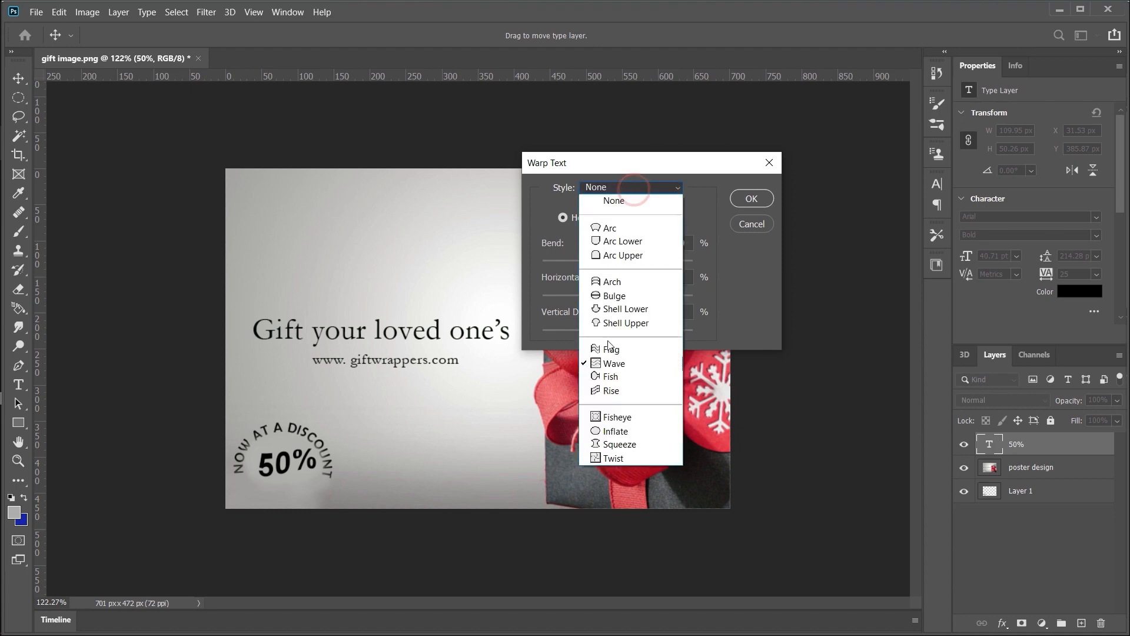
click(611, 376)
click(659, 186)
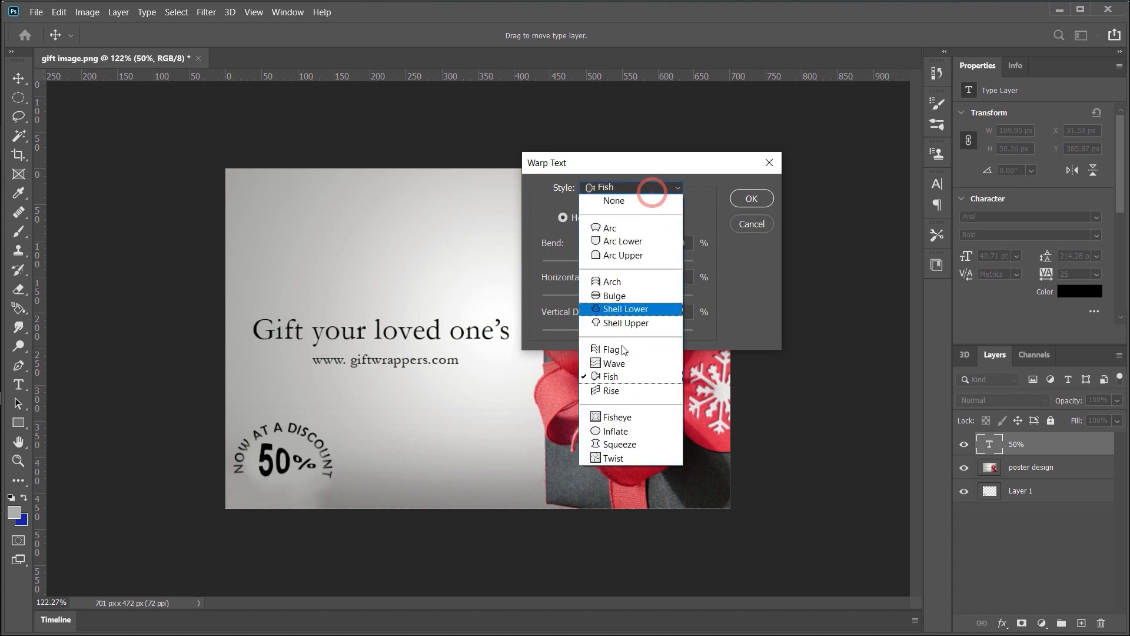
click(612, 391)
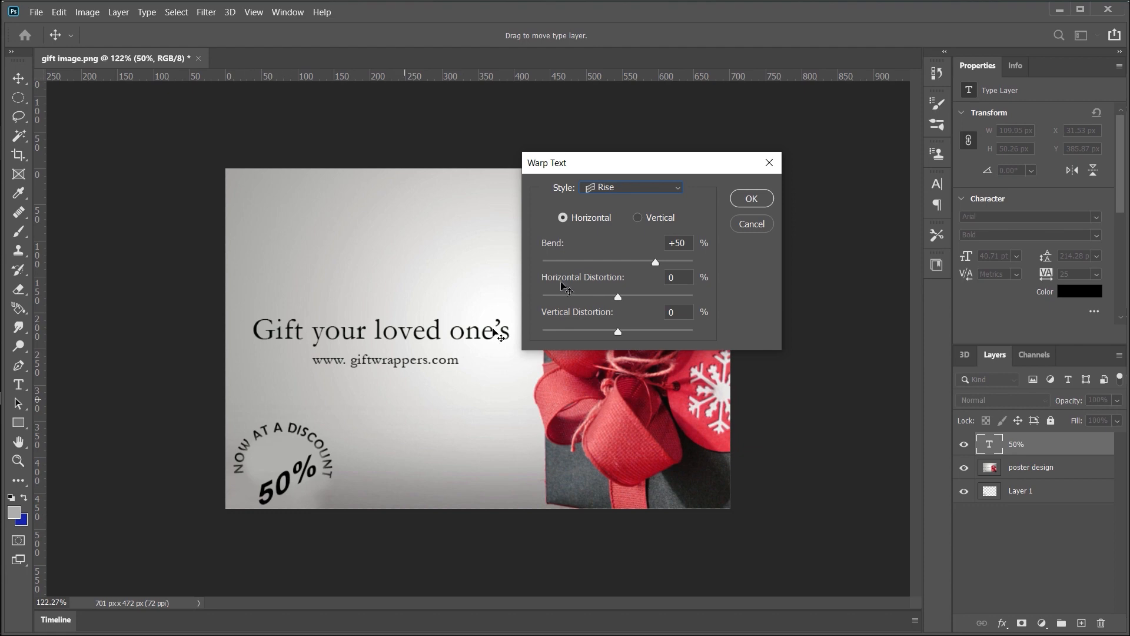
Preview the Fisheye, Inflate, Squeeze and Twist warp styles on the 50% text.
click(686, 190)
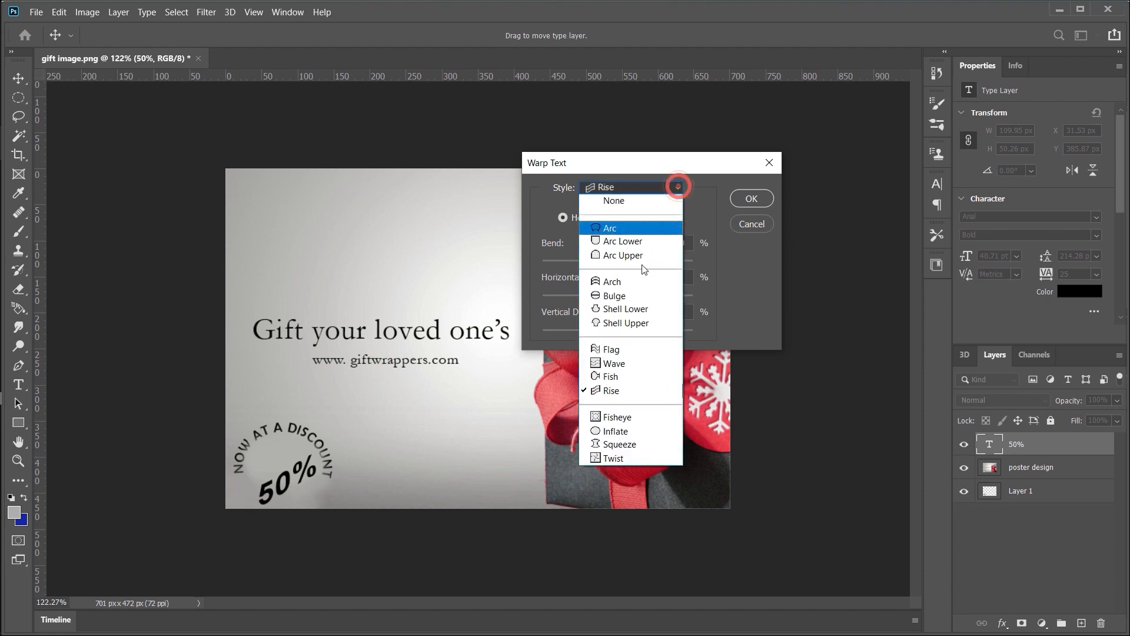
click(634, 419)
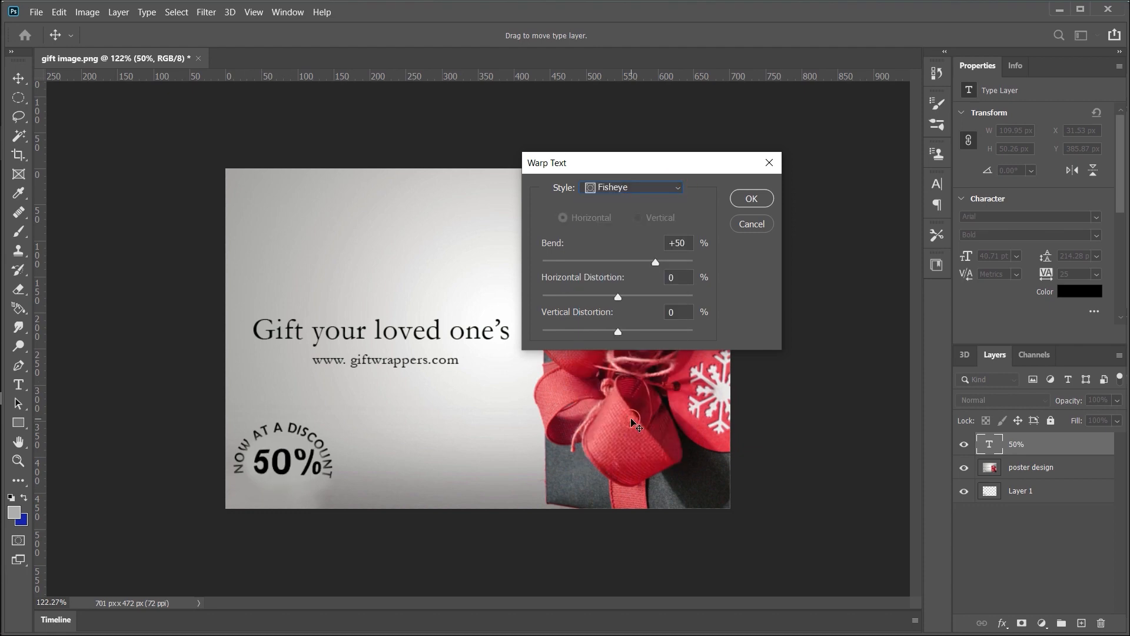
click(650, 185)
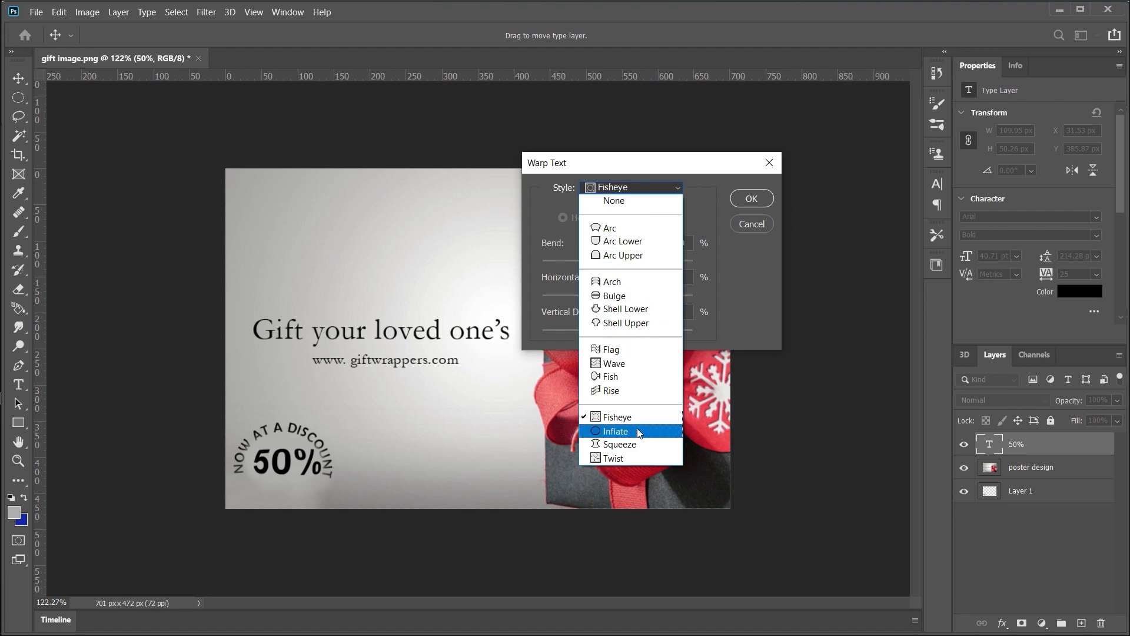
click(638, 432)
click(671, 189)
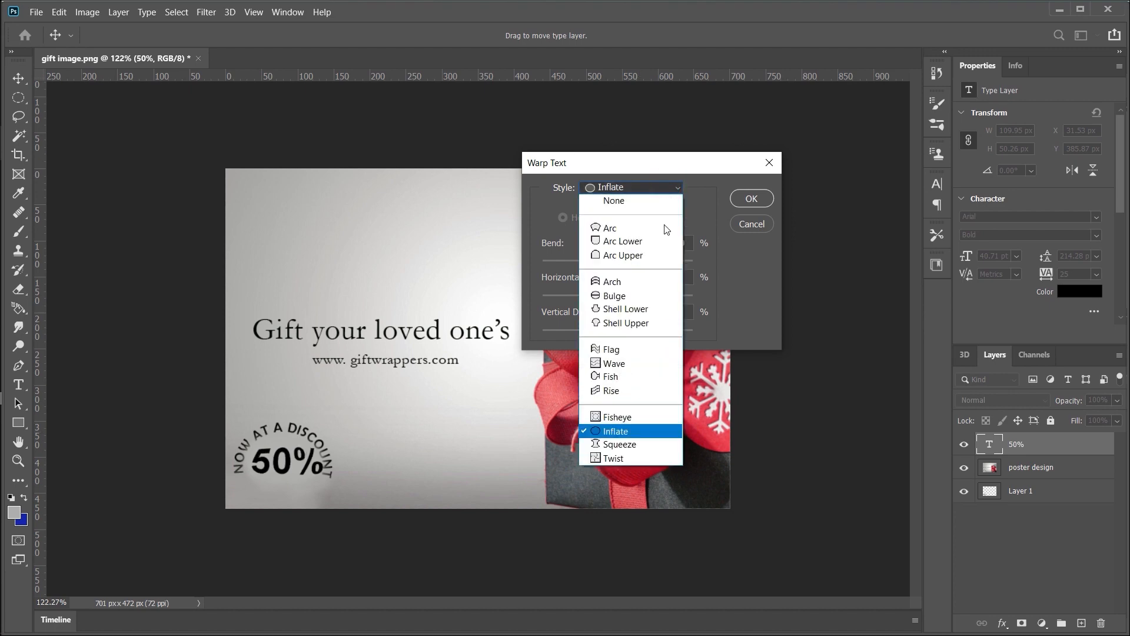
click(652, 445)
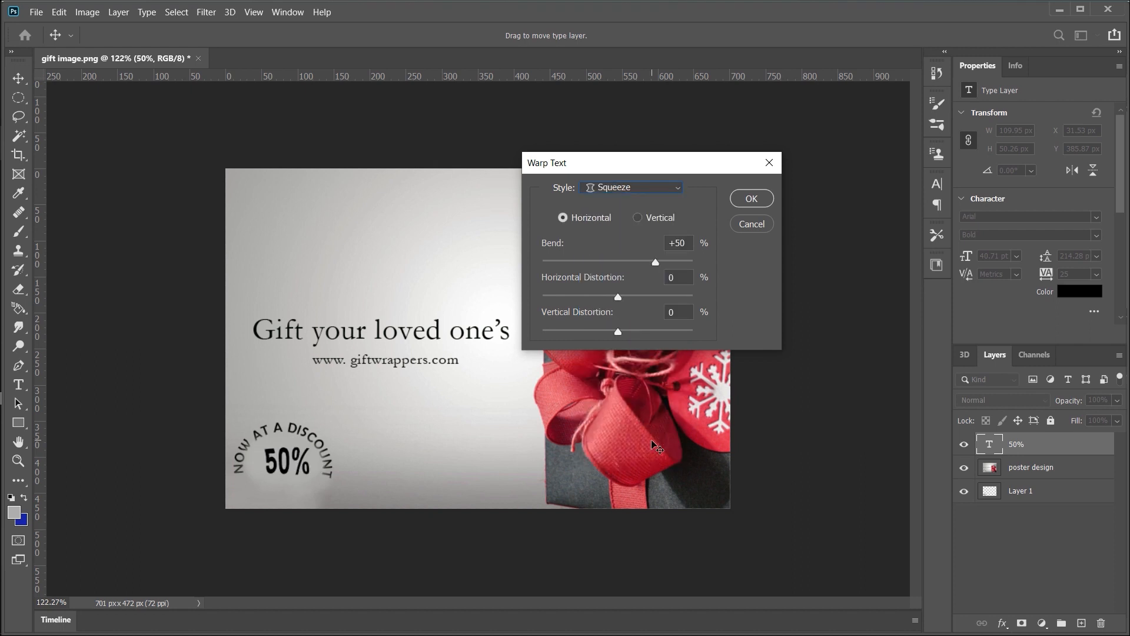
click(643, 190)
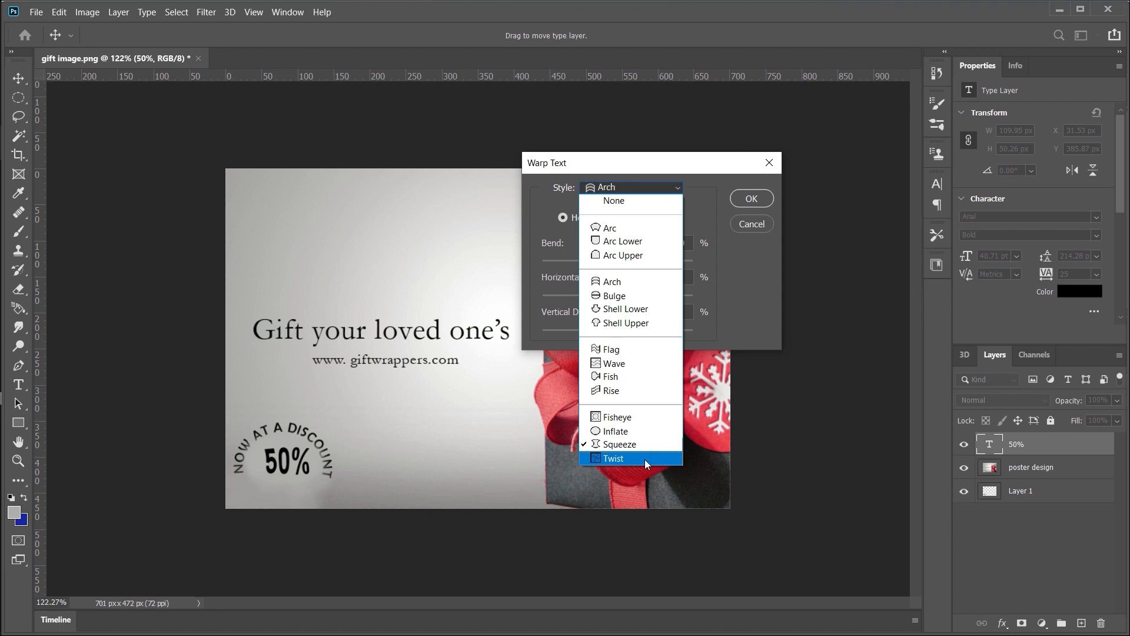
click(645, 459)
Set the warp style to Bulge, trying the vertical orientation before choosing horizontal.
click(673, 196)
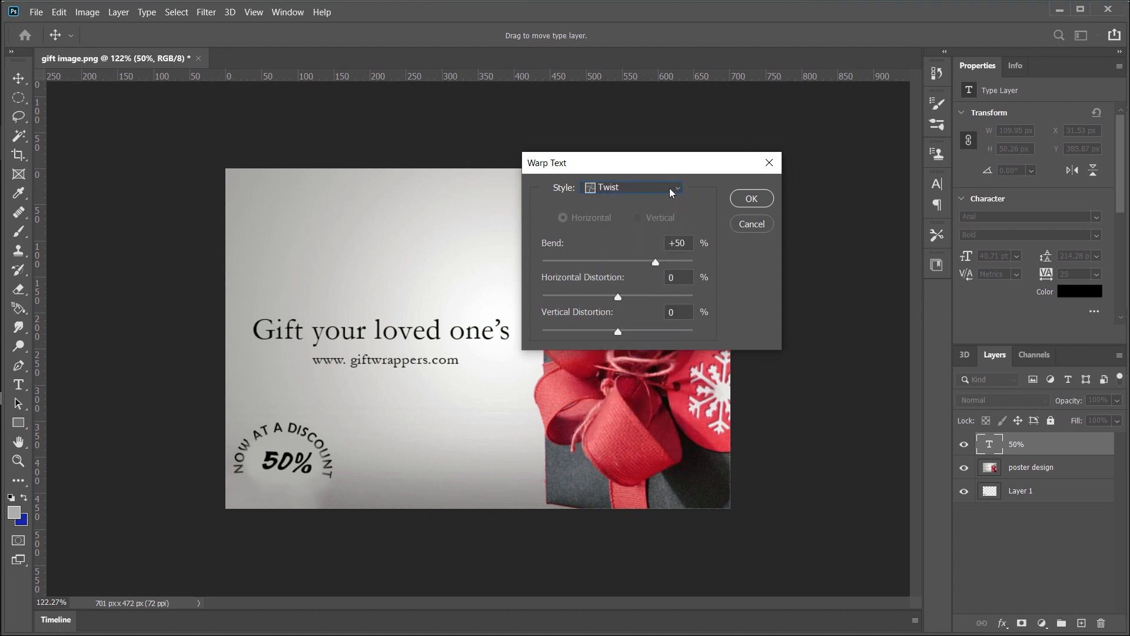
click(671, 192)
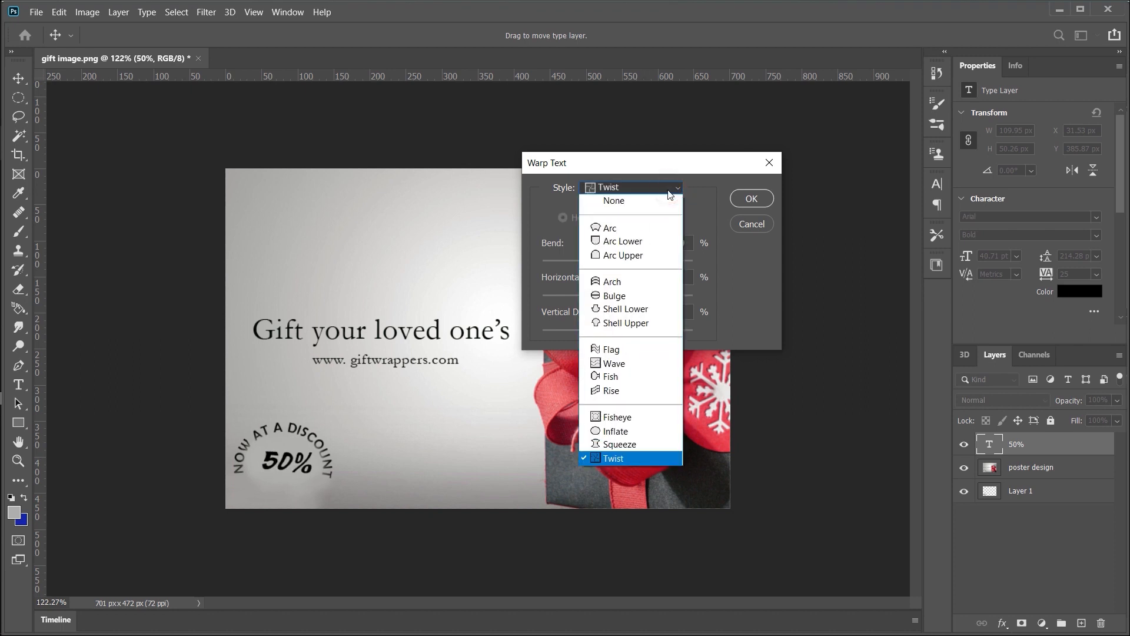
click(636, 299)
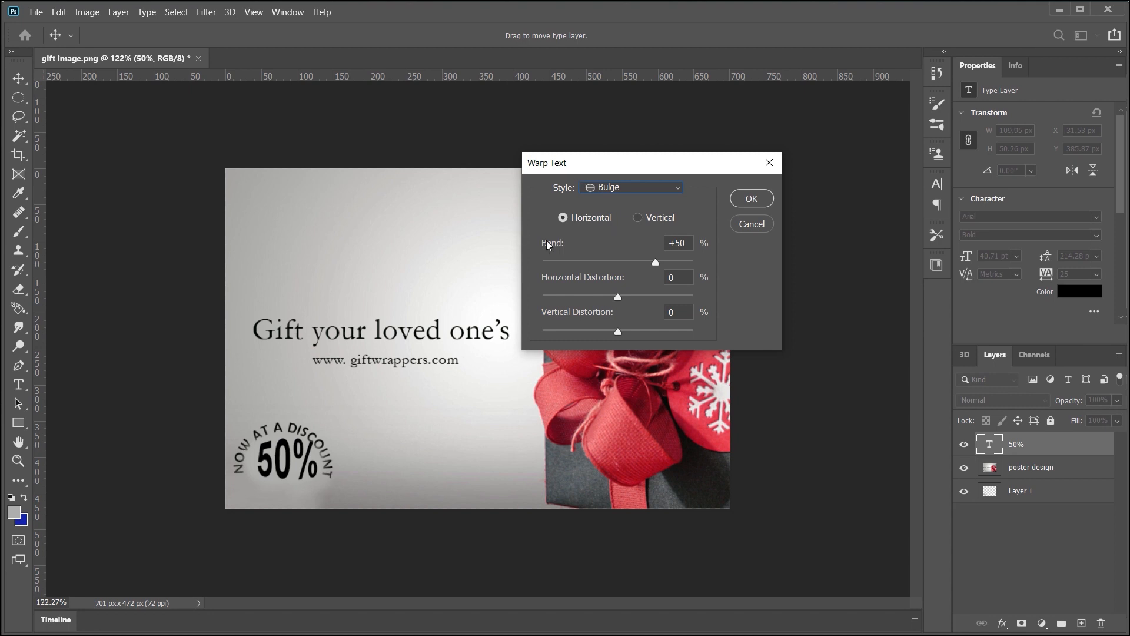
click(638, 218)
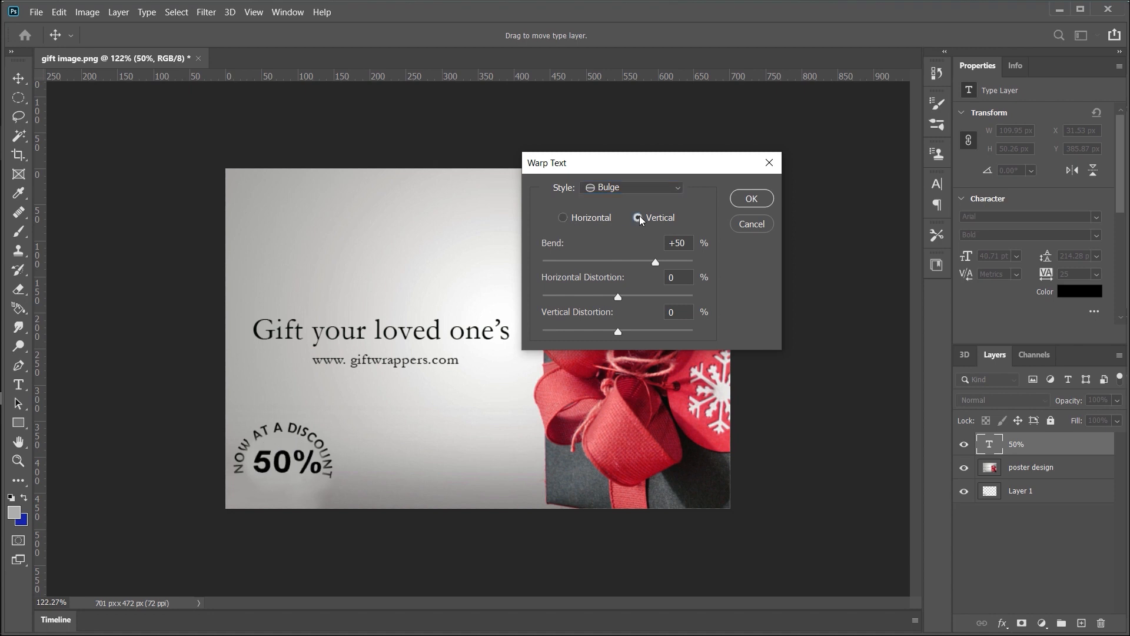
click(563, 217)
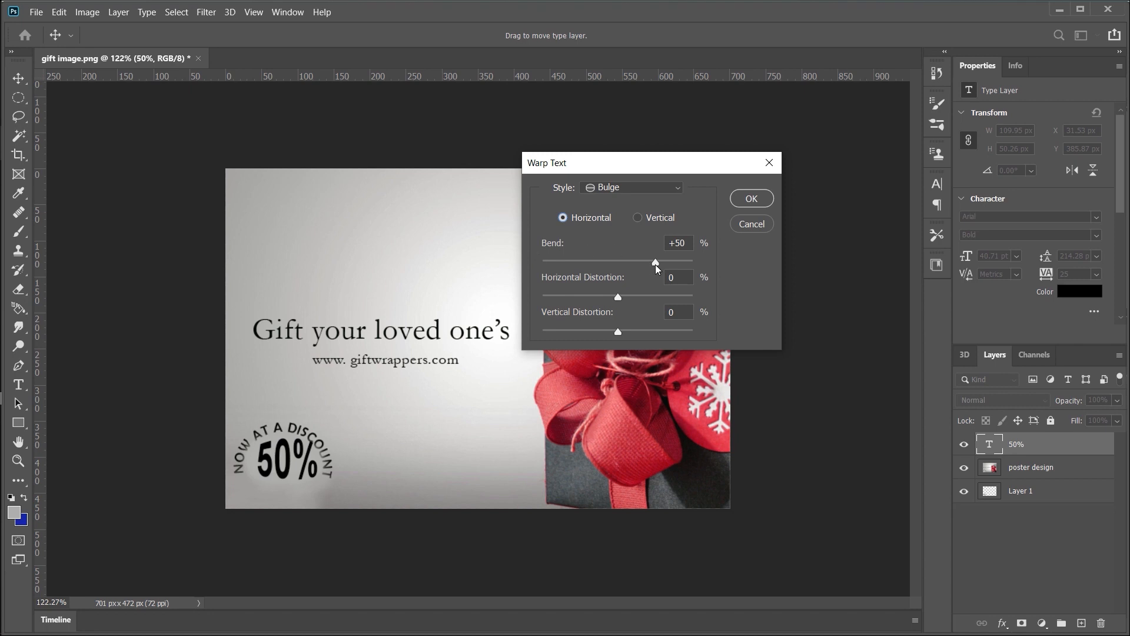
Try several Bend amounts for the Bulge warp, then set Bend to 30% and Horizontal Distortion to +28%.
drag(655, 263, 616, 271)
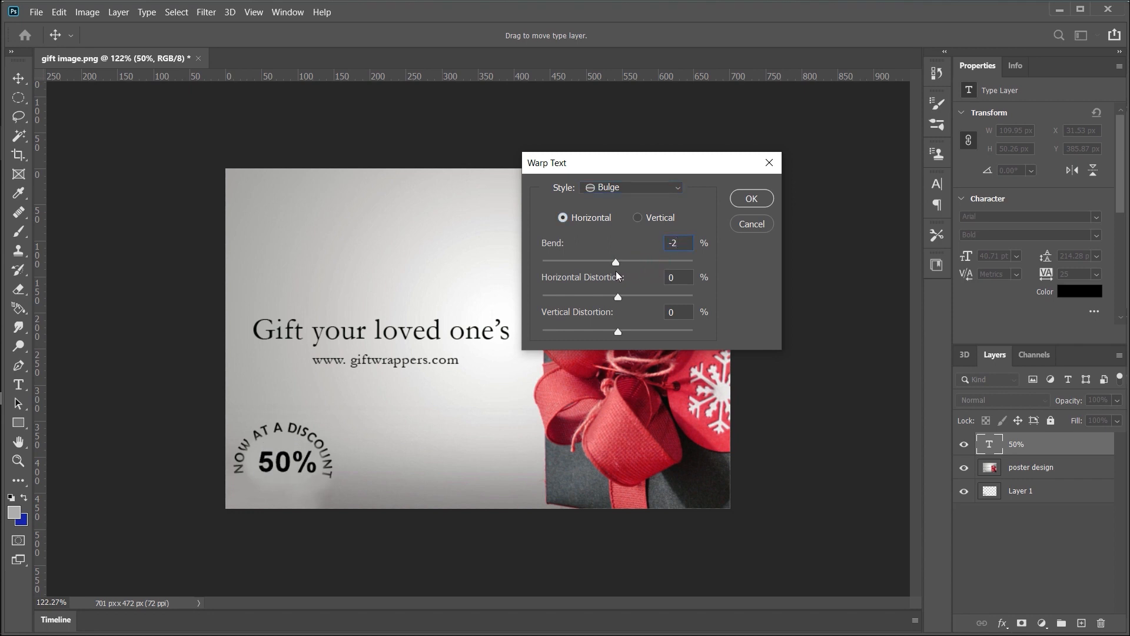
drag(616, 271, 580, 286)
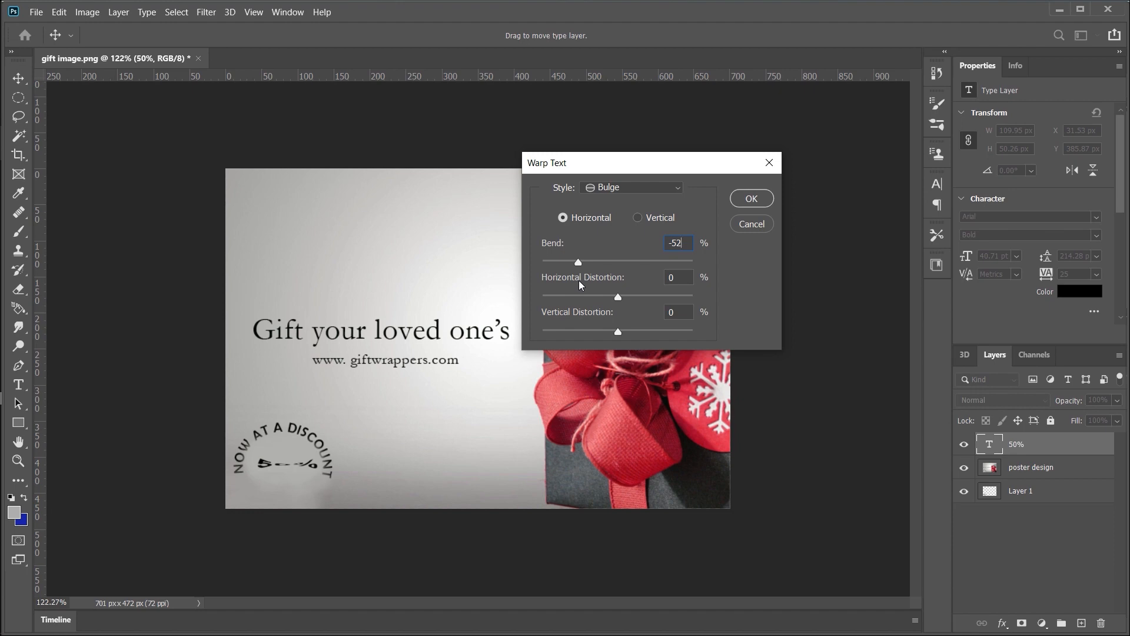
drag(580, 286, 637, 286)
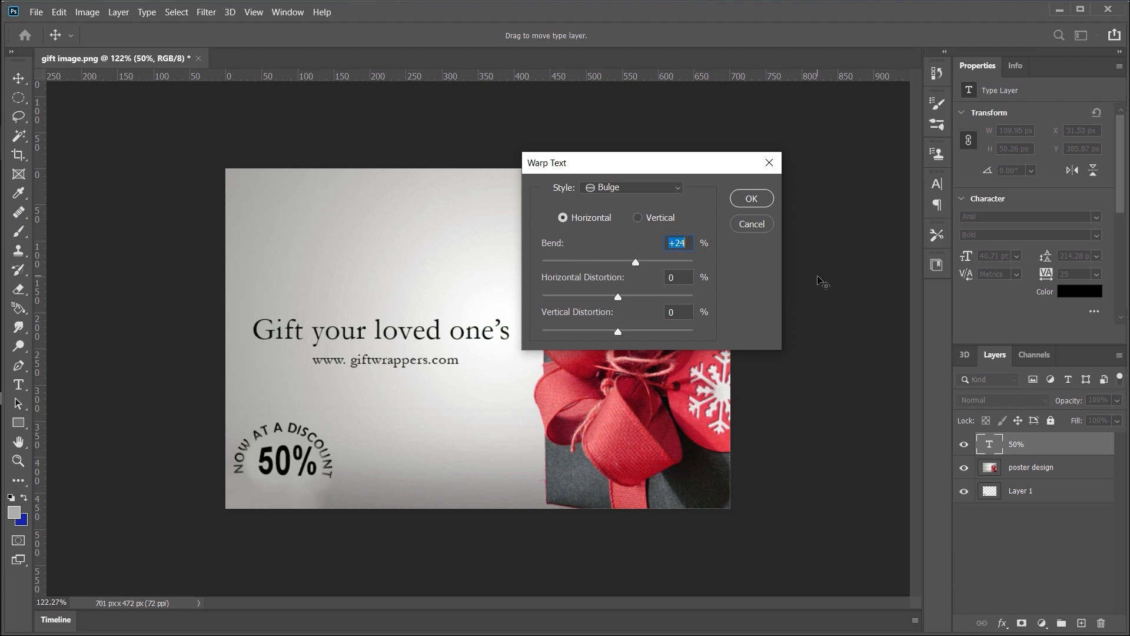
text(30)
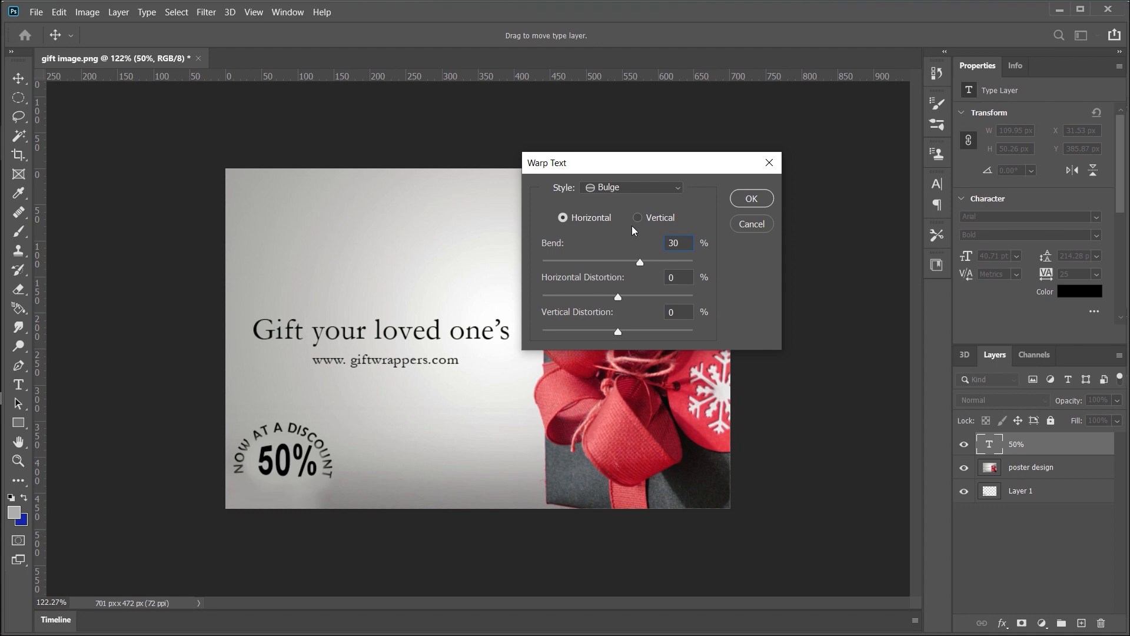
drag(624, 292, 631, 299)
drag(634, 302, 640, 302)
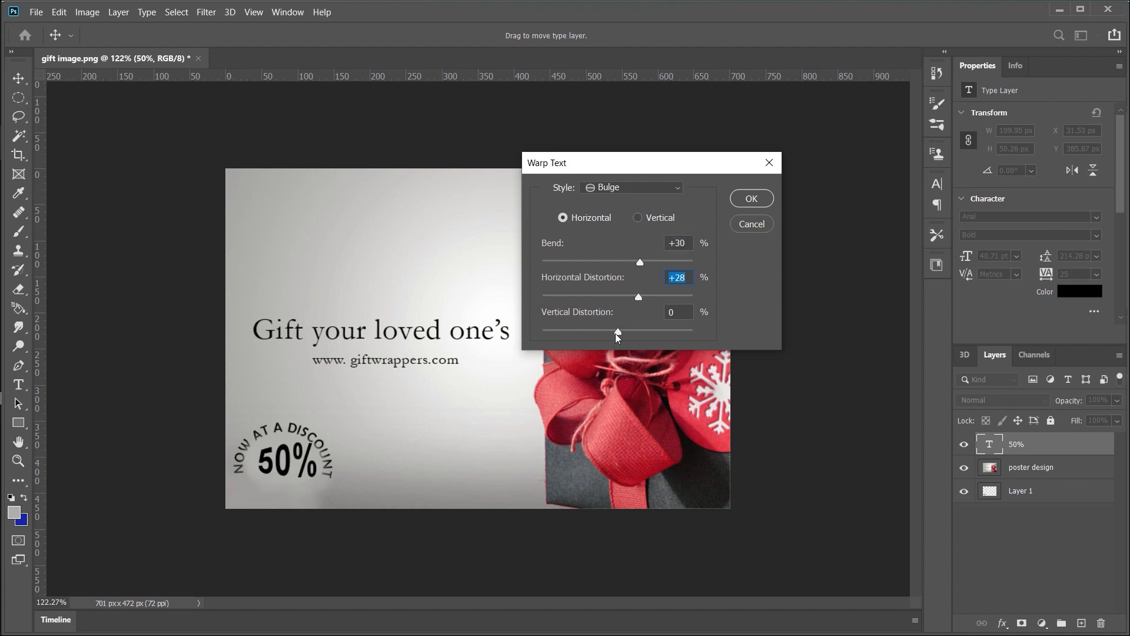
Set the Bulge warp's Horizontal and Vertical Distortion to 0% and apply the warp to the 50% text.
mouse_move(618, 337)
mouse_down()
mouse_move(631, 343)
mouse_move(620, 333)
mouse_up()
text(0)
click(688, 277)
text(0)
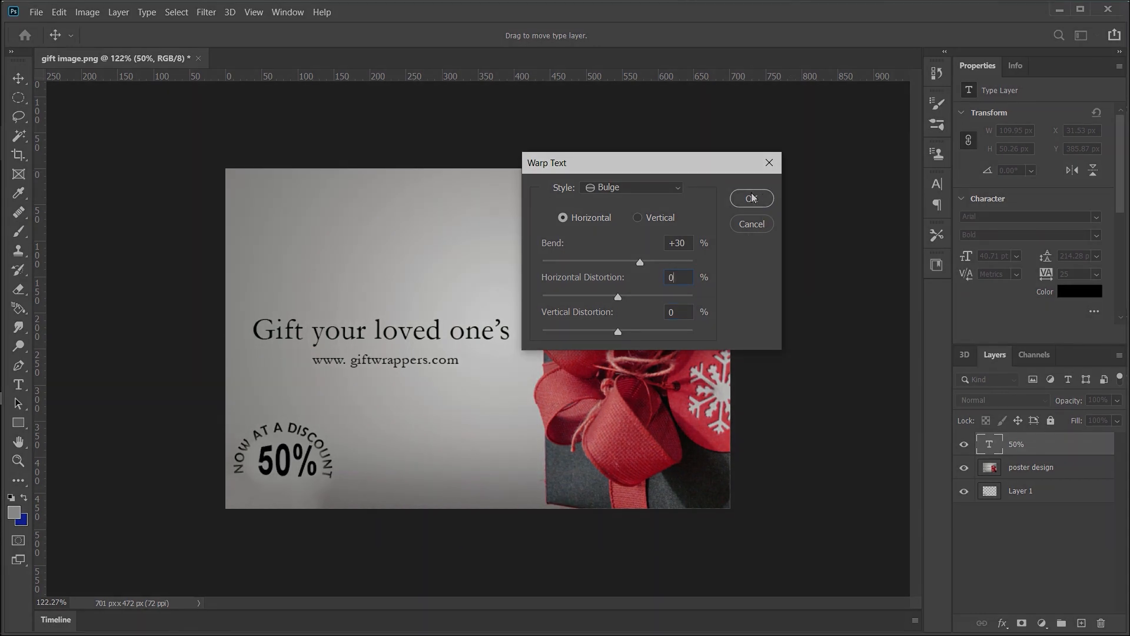
click(751, 197)
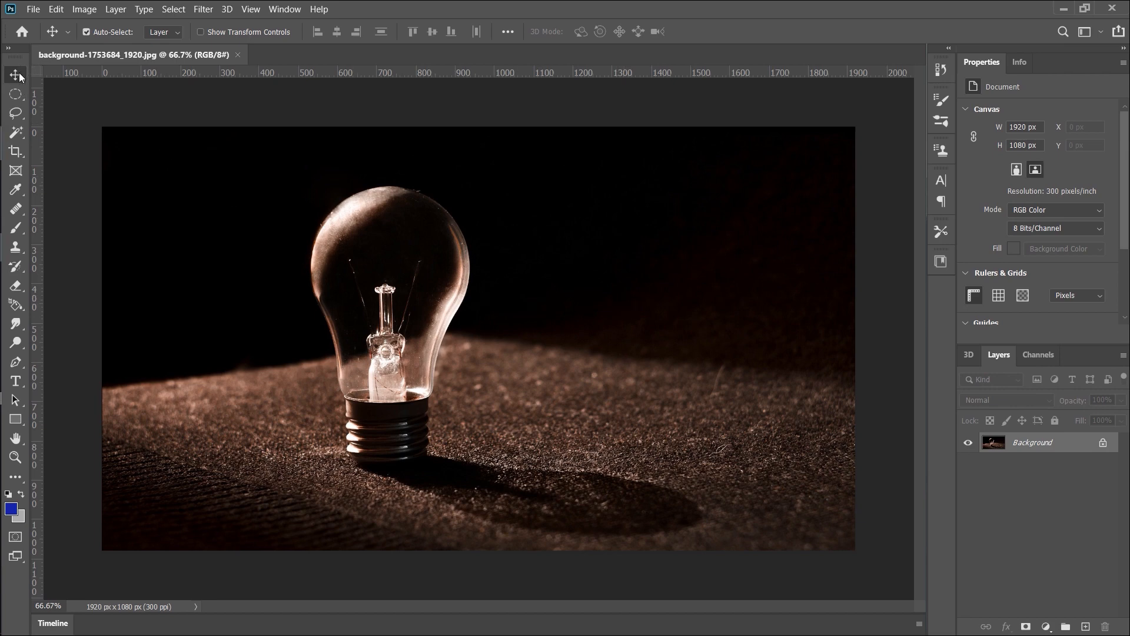
Start the Crop tool on the light bulb photo and set its aspect ratio to Original Ratio.
click(17, 152)
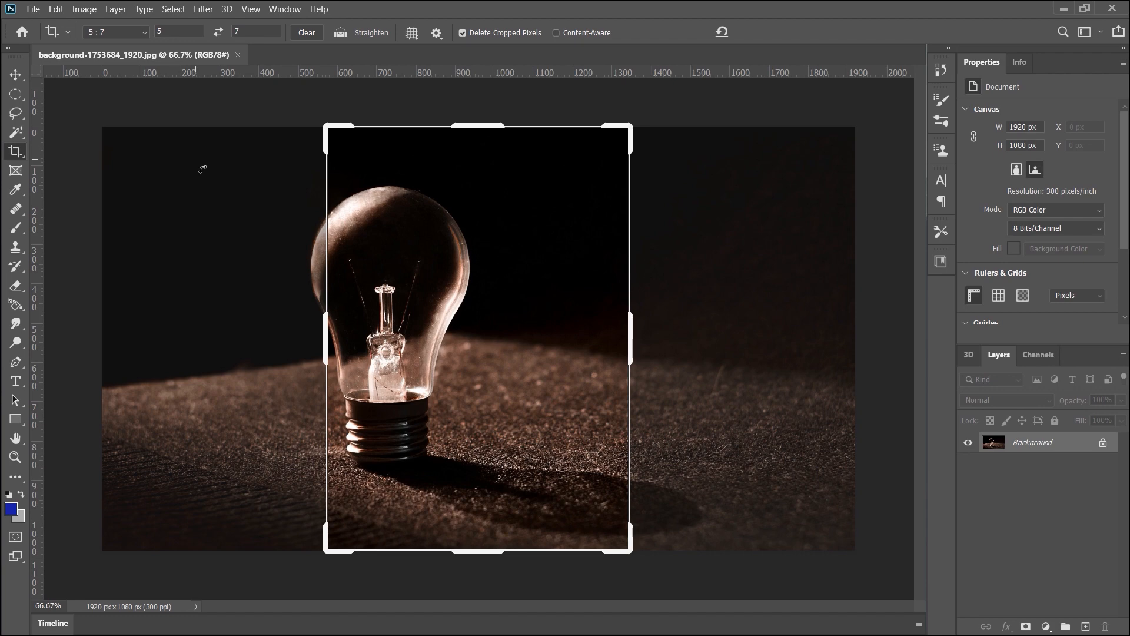
key(v)
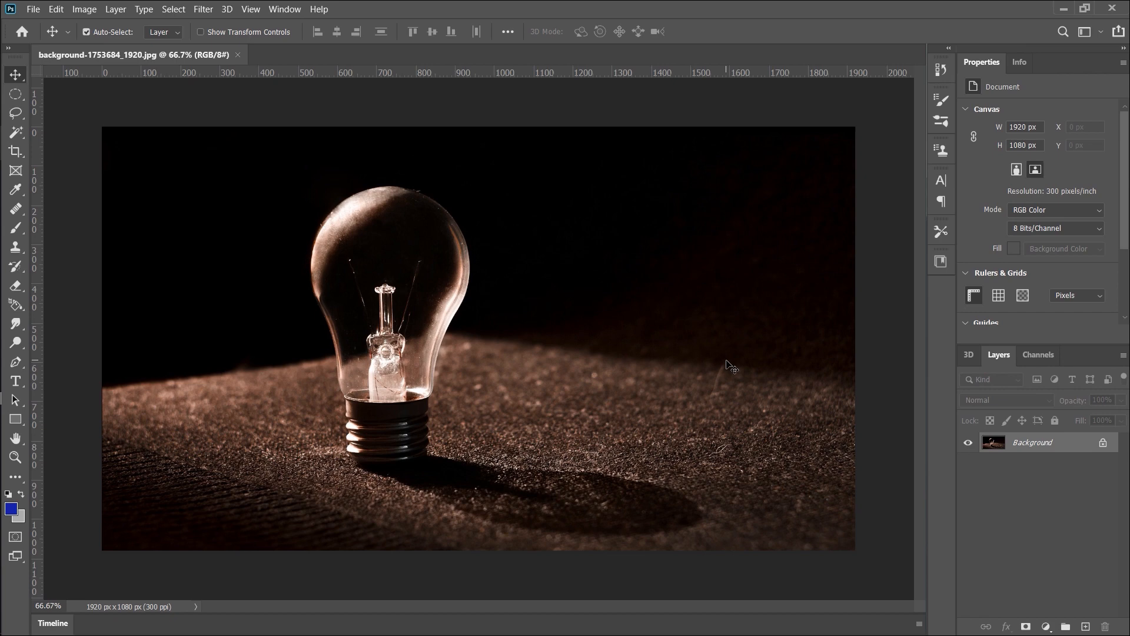
key(c)
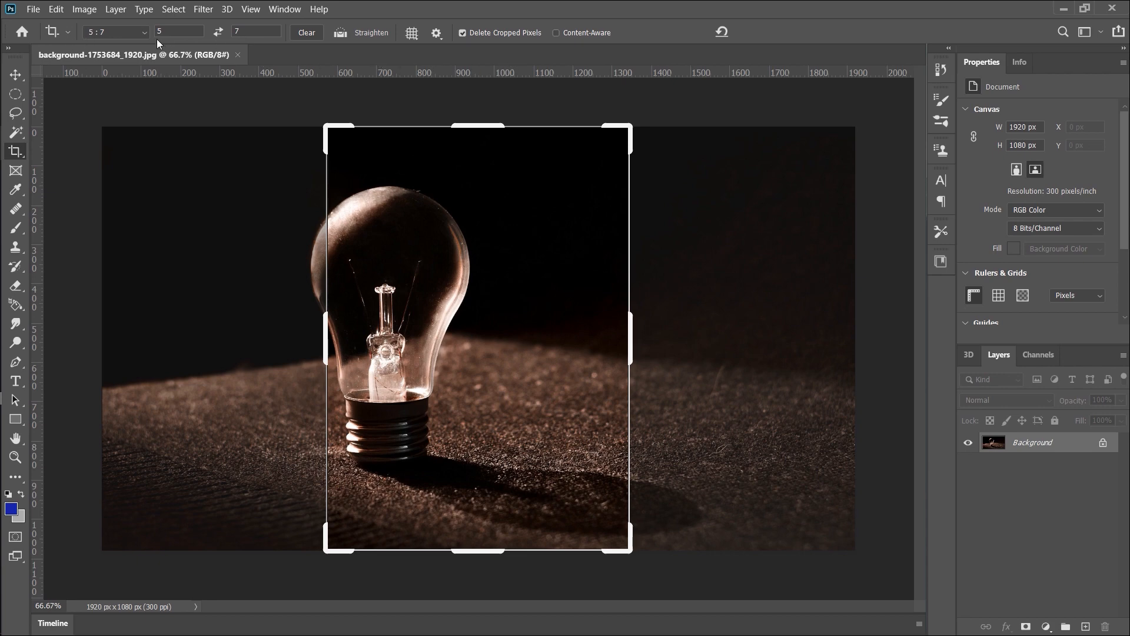
click(143, 32)
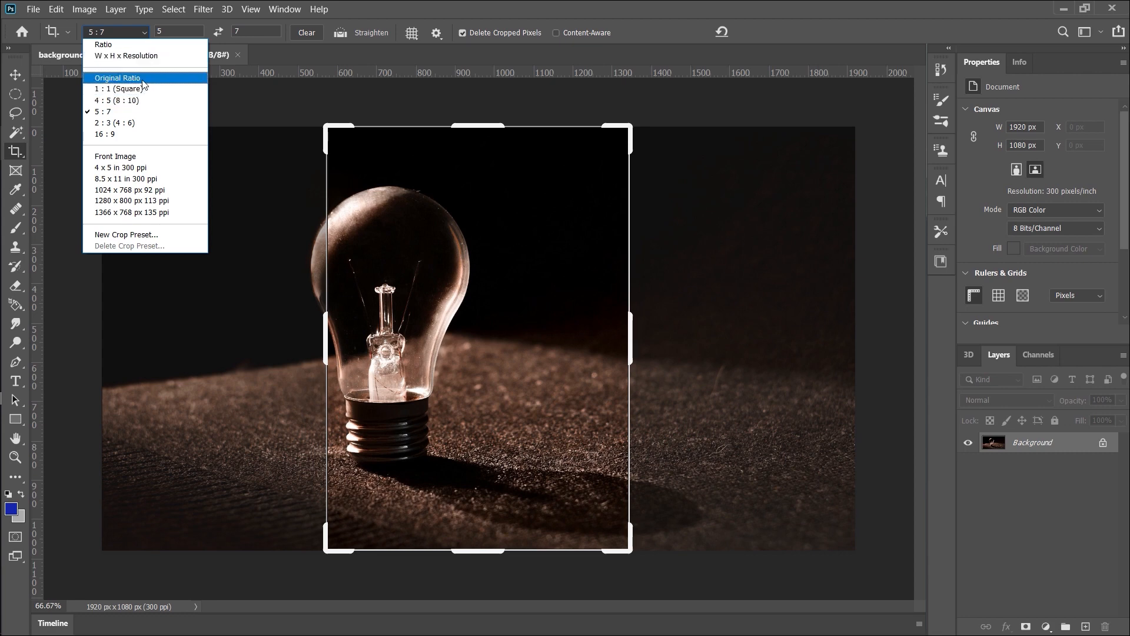
click(117, 77)
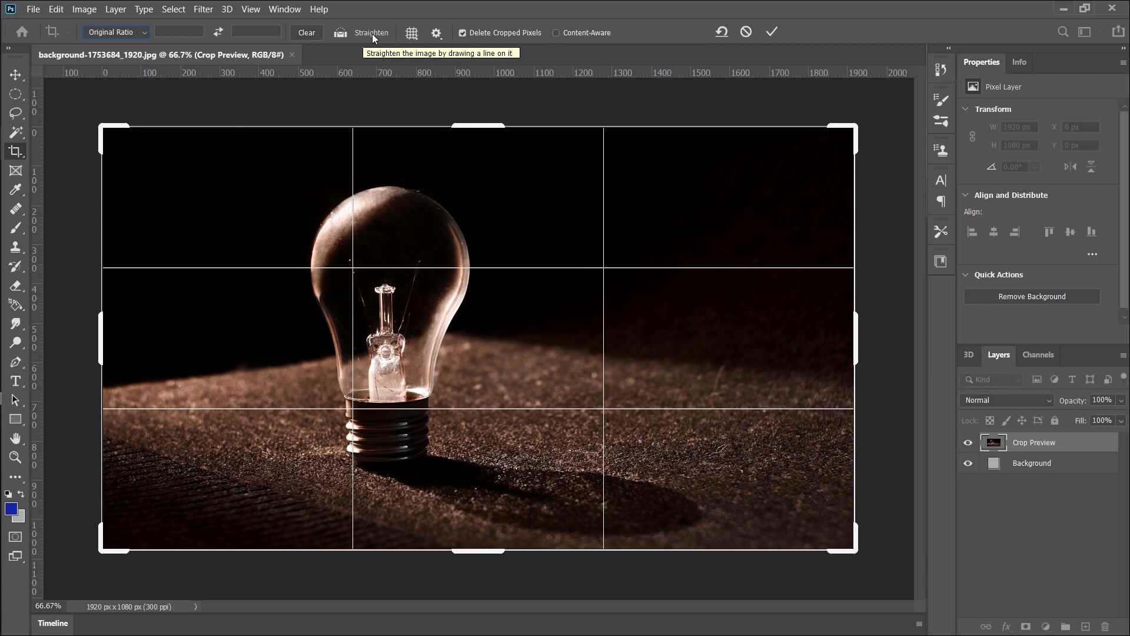
Try the Grid, Triangle and Golden Ratio crop overlays, then switch back to Rule of Thirds.
click(412, 34)
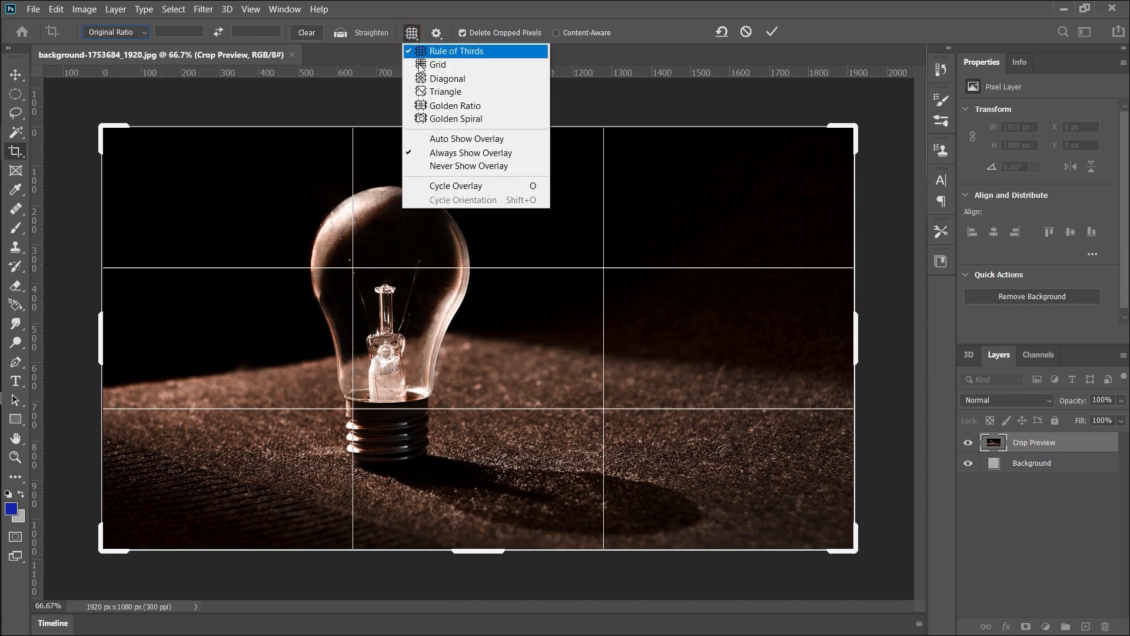
click(438, 64)
click(412, 33)
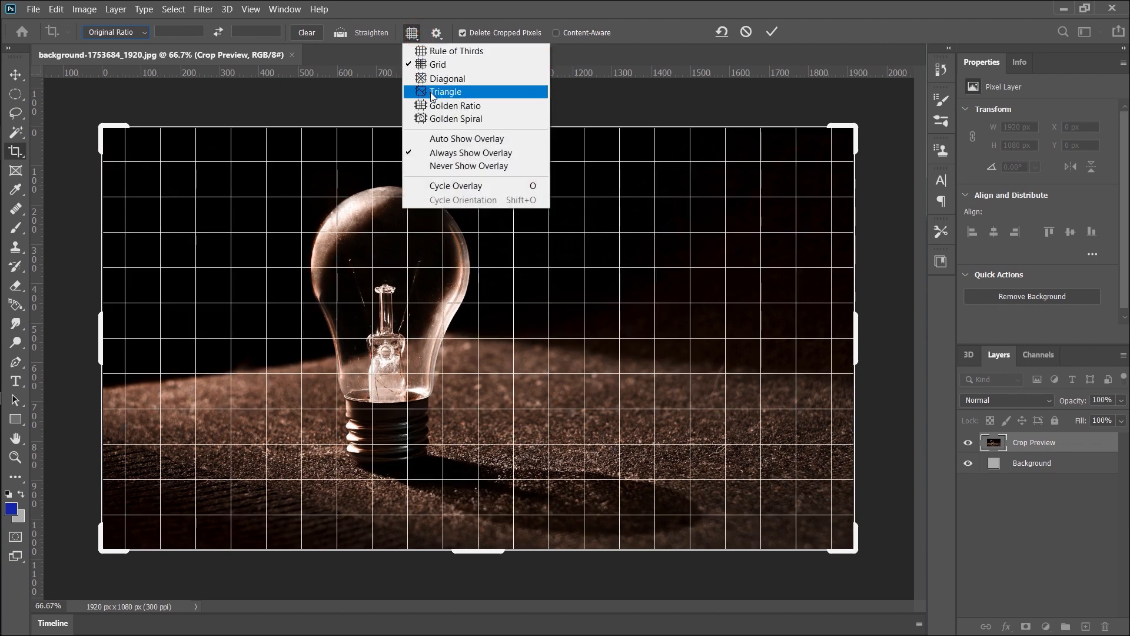
click(438, 92)
click(412, 34)
click(431, 112)
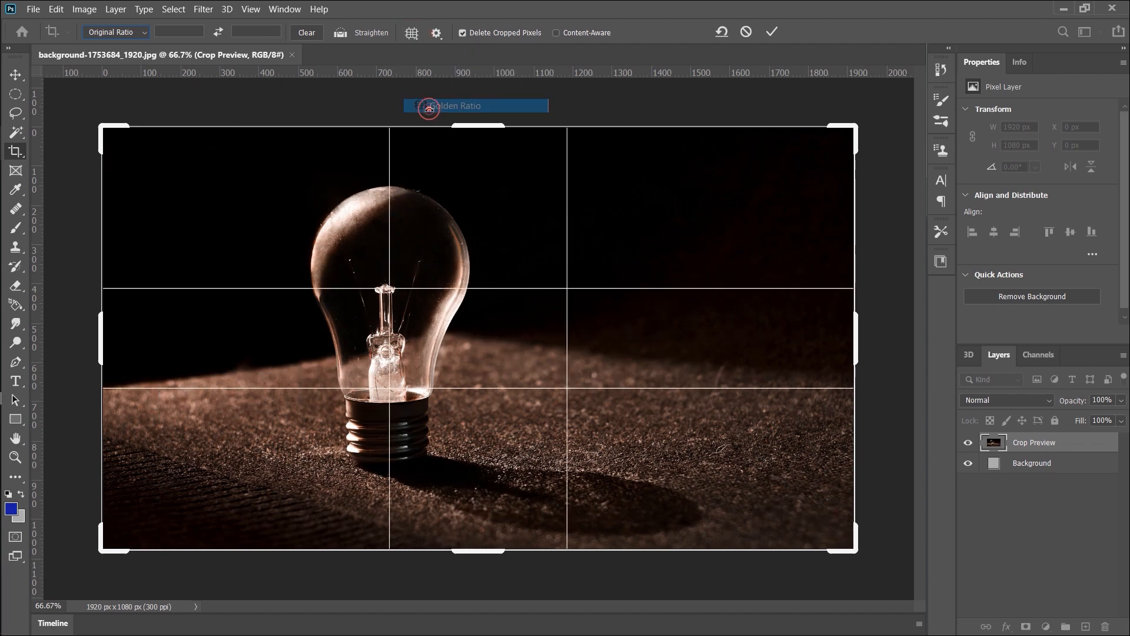
click(411, 40)
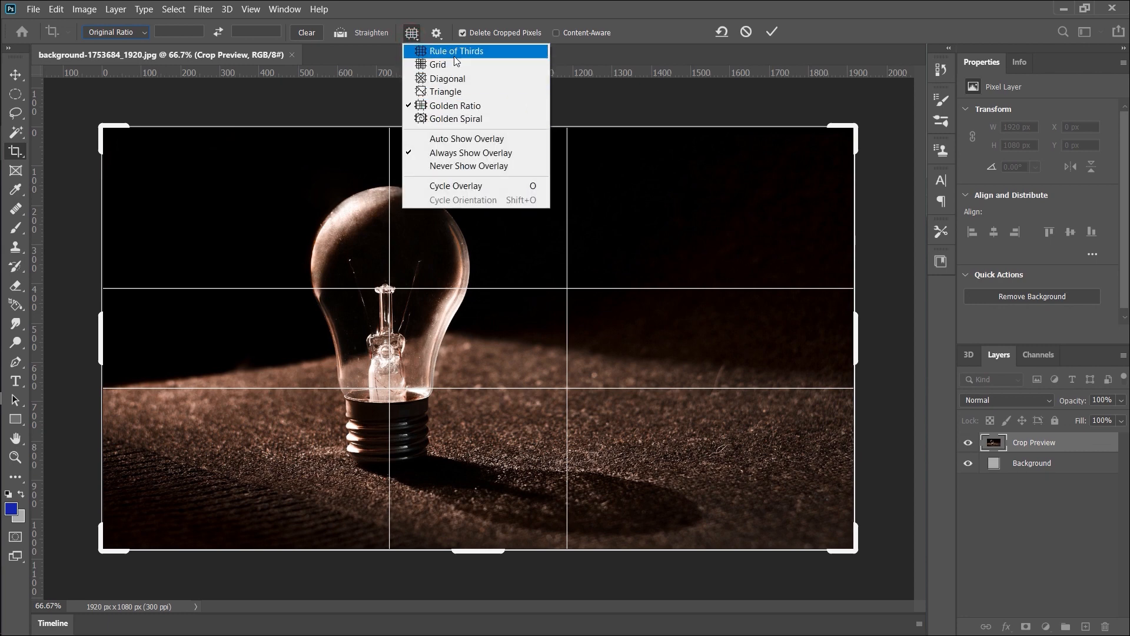
click(488, 59)
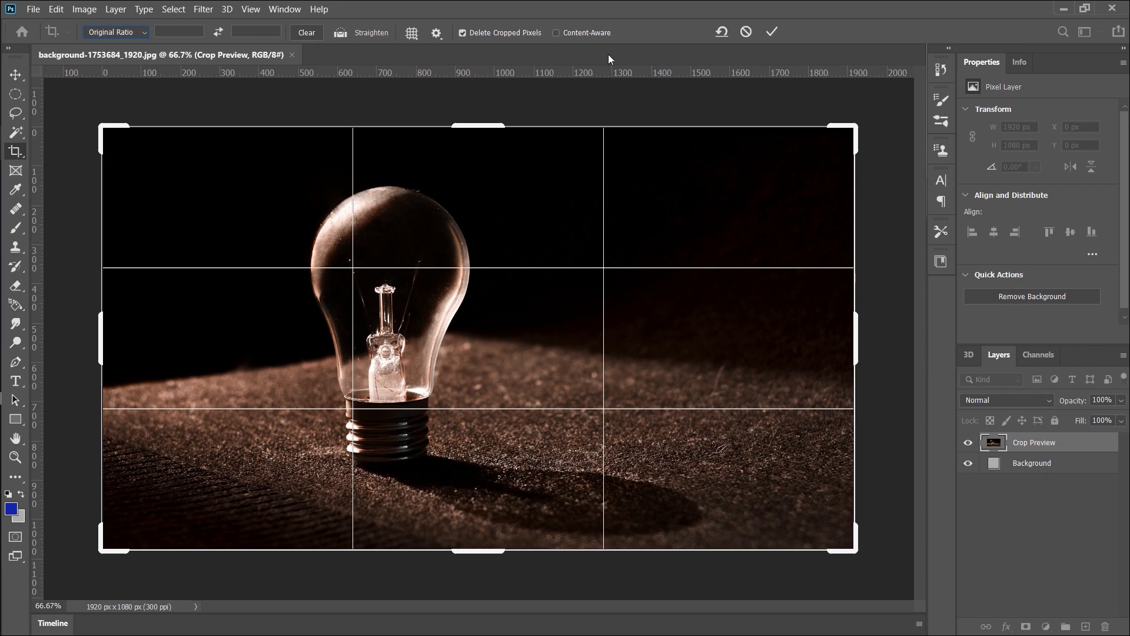
Enable Content-Aware, shrink the crop frame around the light bulb, reposition the photo inside it and crop to about 1628 × 916 px.
click(557, 32)
drag(858, 323, 759, 314)
drag(493, 178, 489, 152)
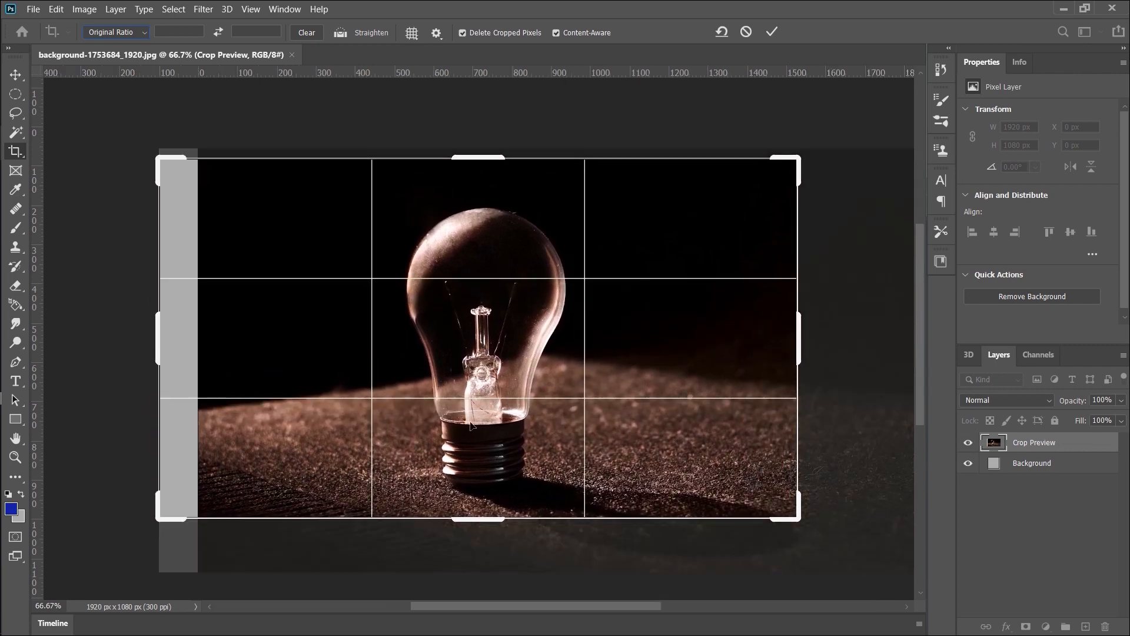
drag(491, 501, 437, 491)
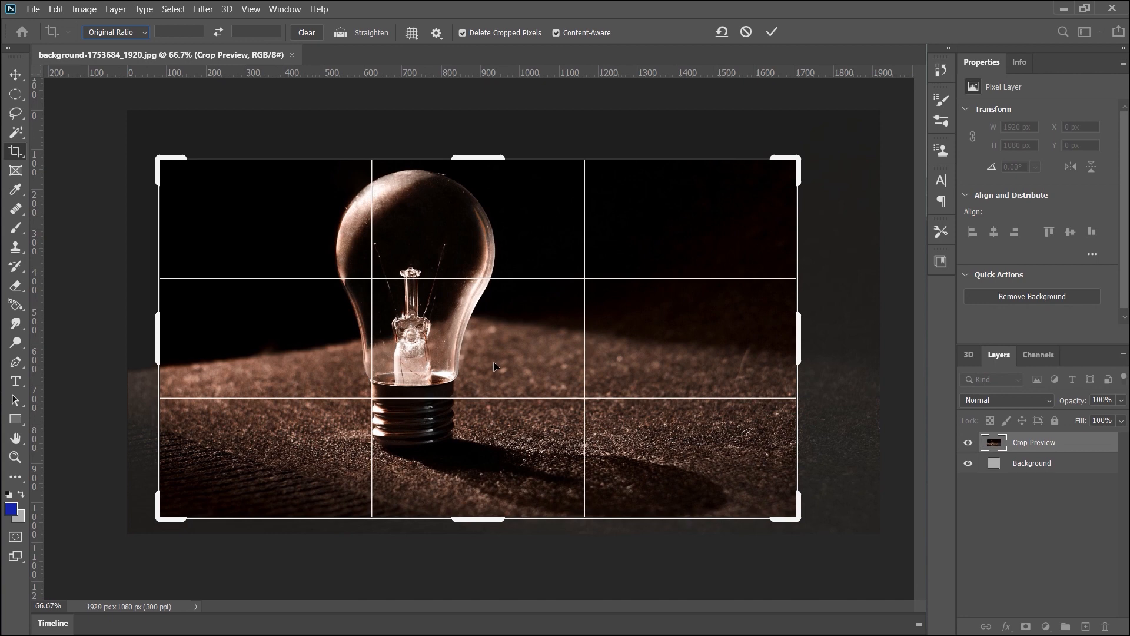
drag(498, 330, 516, 352)
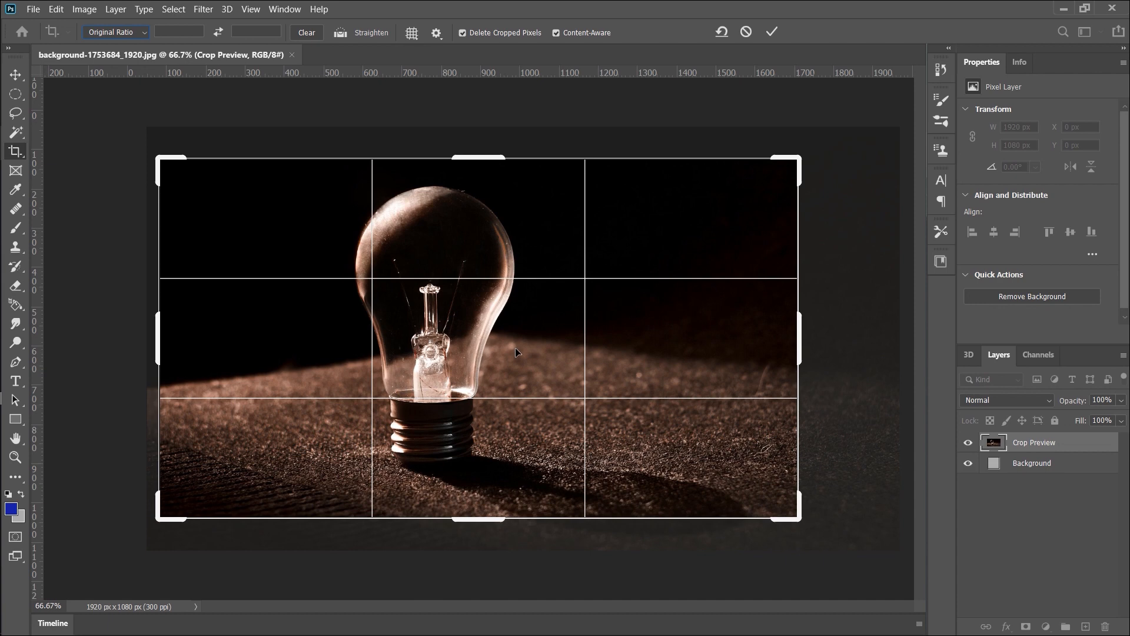
click(771, 34)
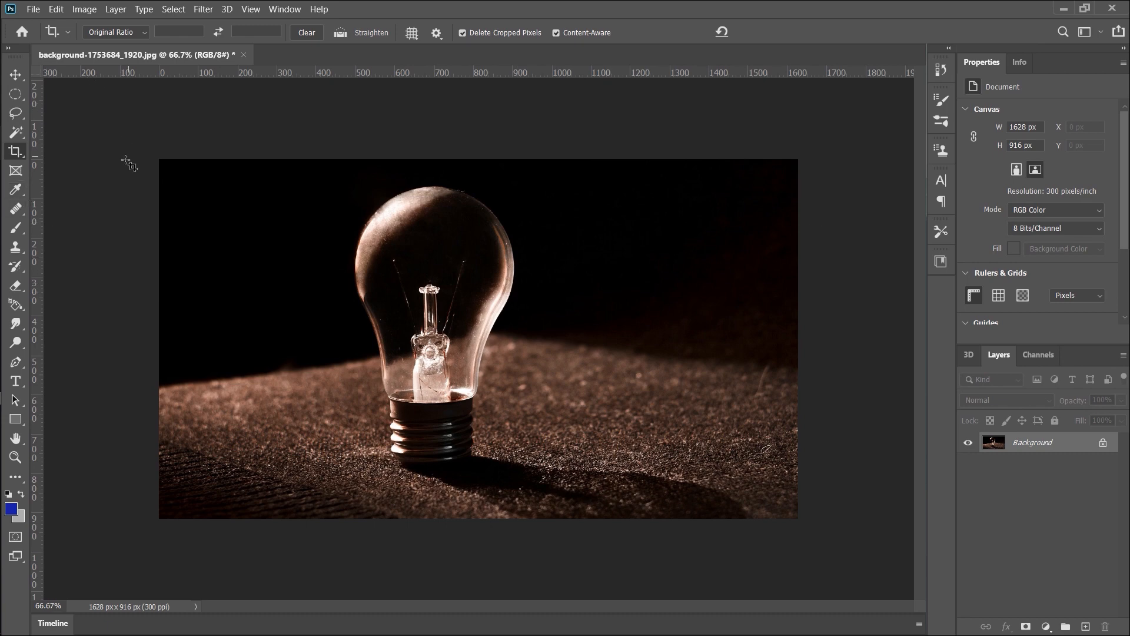
Crop the photo to a 5:7 ratio with the light bulb centred in the frame.
click(137, 34)
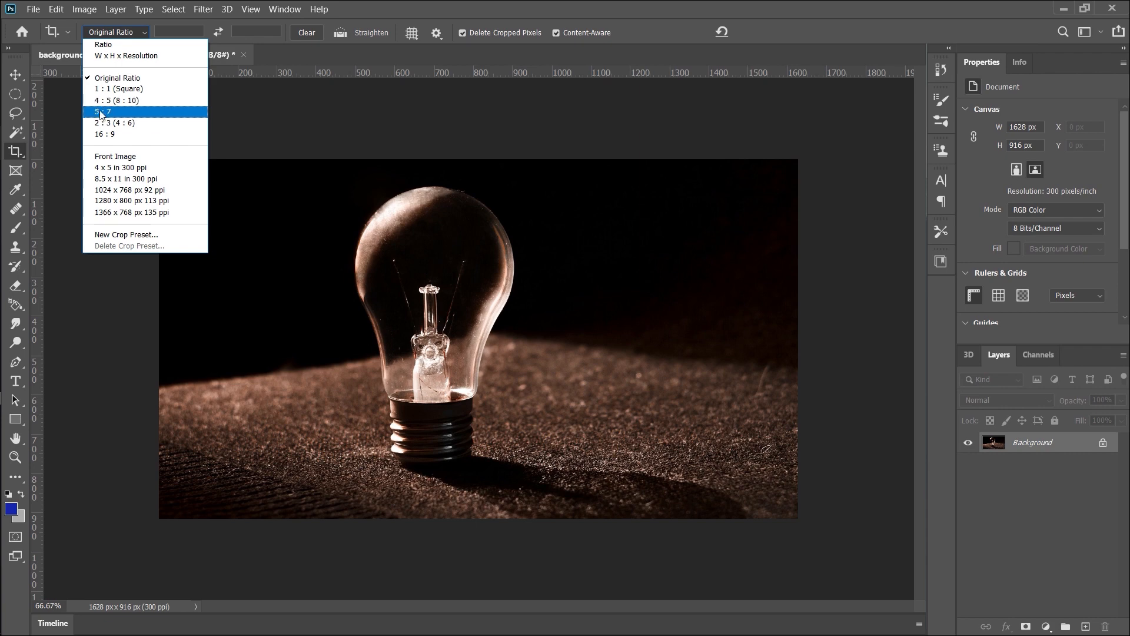
click(128, 112)
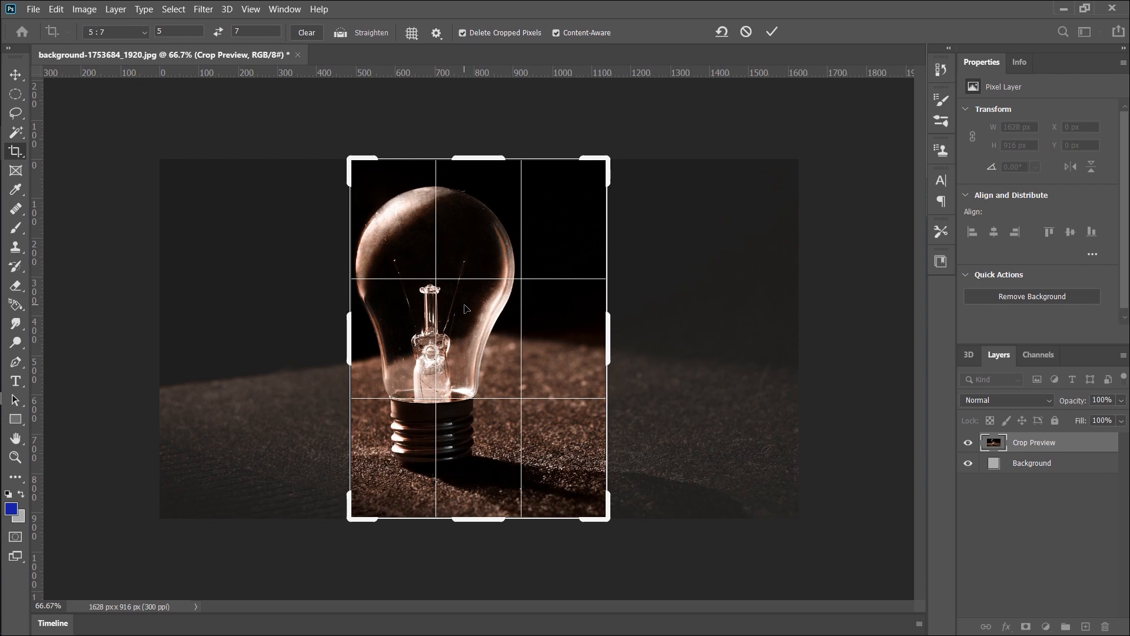
drag(466, 308, 493, 306)
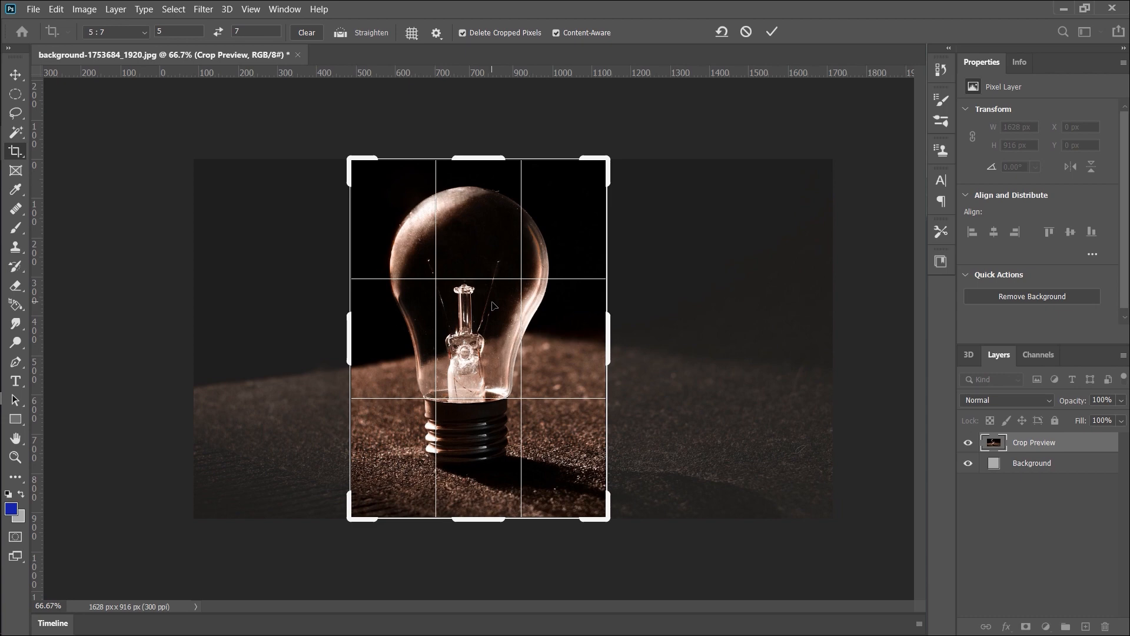
key(Return)
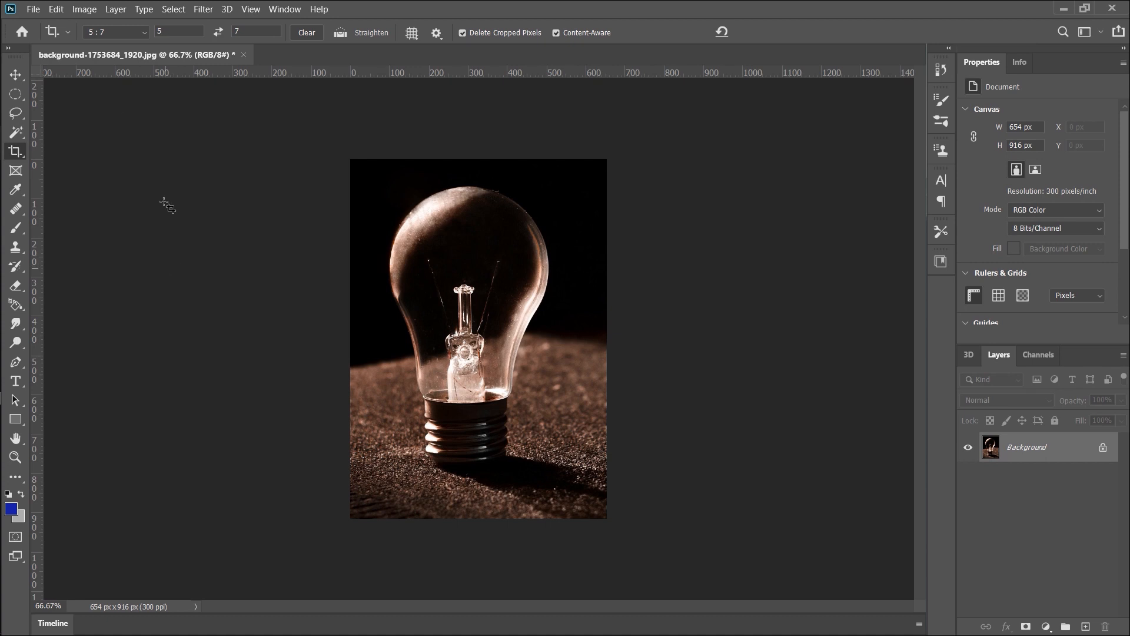
Create a new document named insta bulb, 1200 × 1080 pixels, with a resolution of 300 pixels/centimeter and a white background.
click(35, 9)
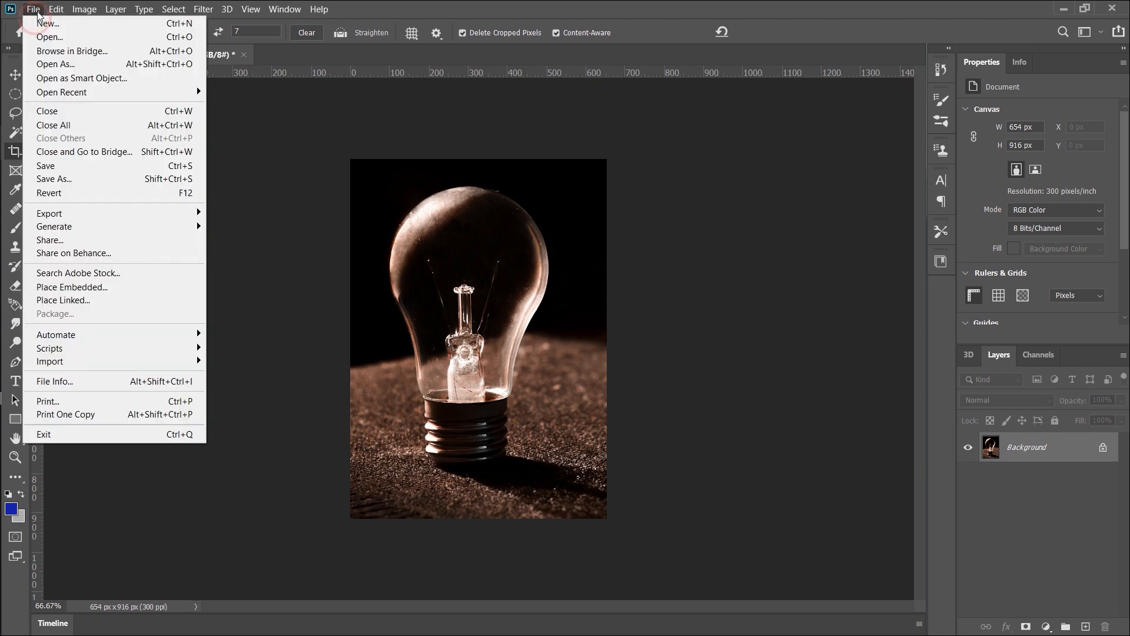
click(118, 24)
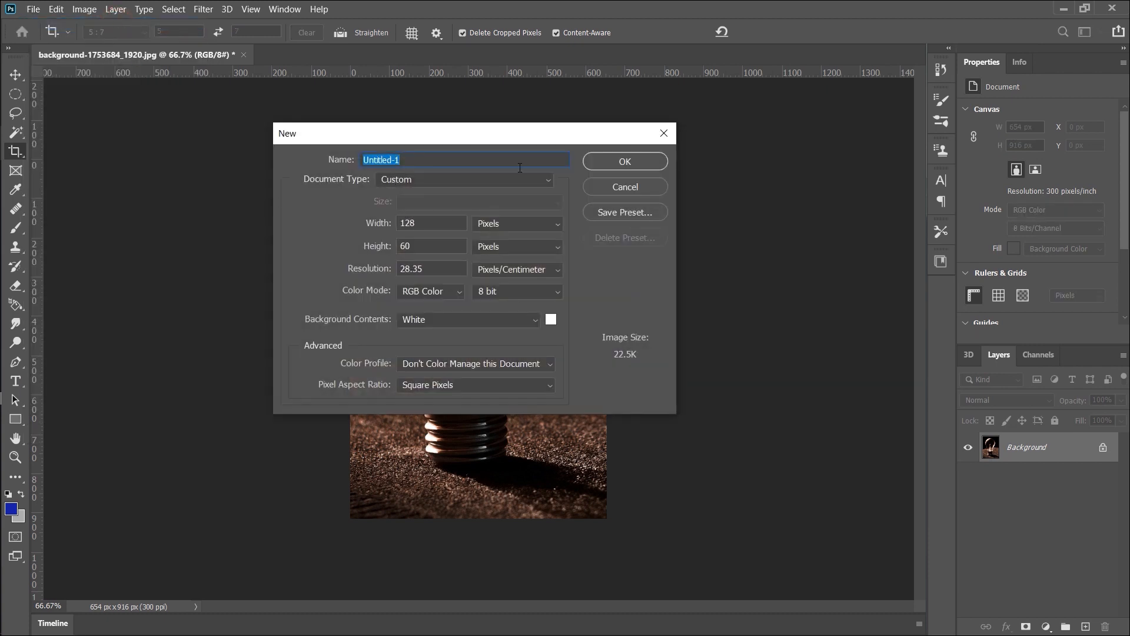
text(insta bulb)
key(Tab)
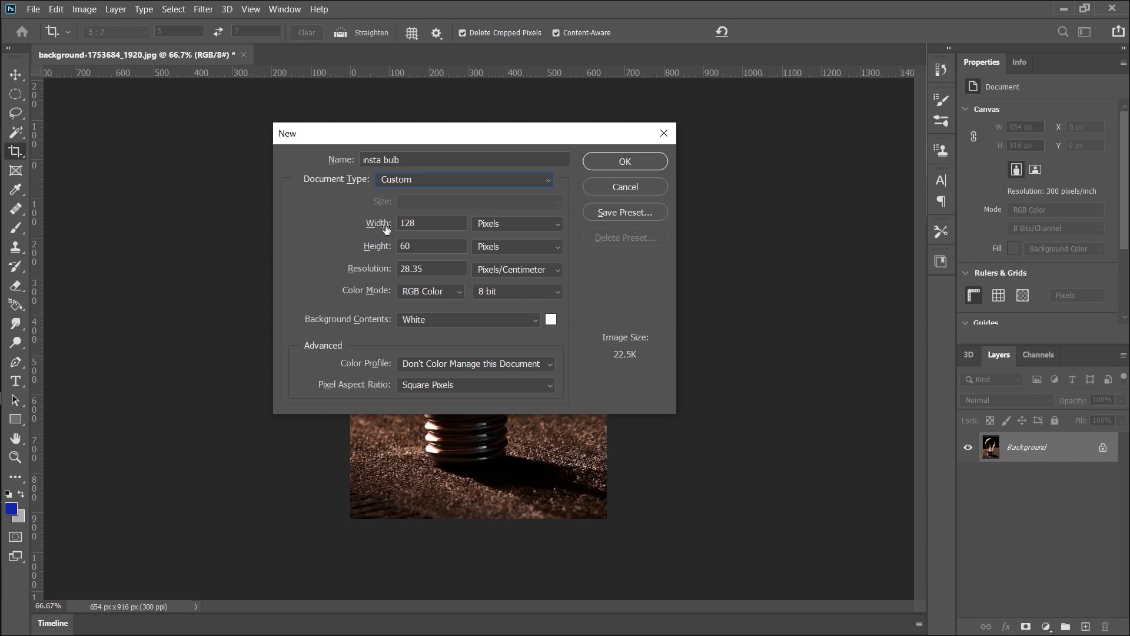
key(Tab)
text(1200)
key(Tab)
text(1080)
click(431, 268)
text(300)
click(297, 271)
click(642, 161)
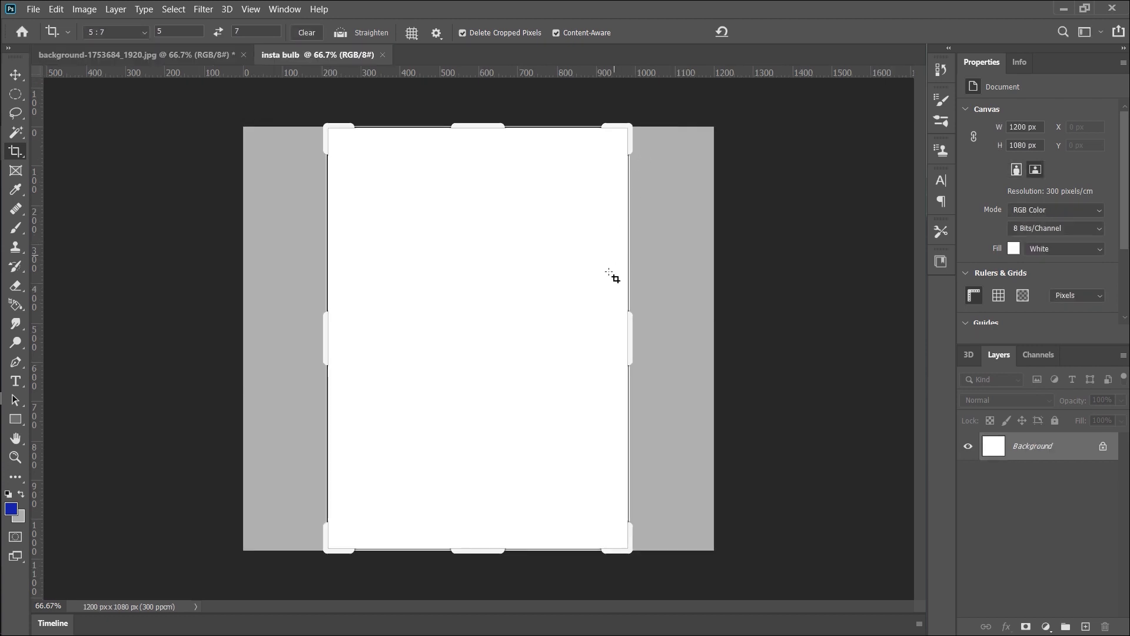
Move the cropped light bulb photo into the insta bulb document and start Free Transform on it.
key(v)
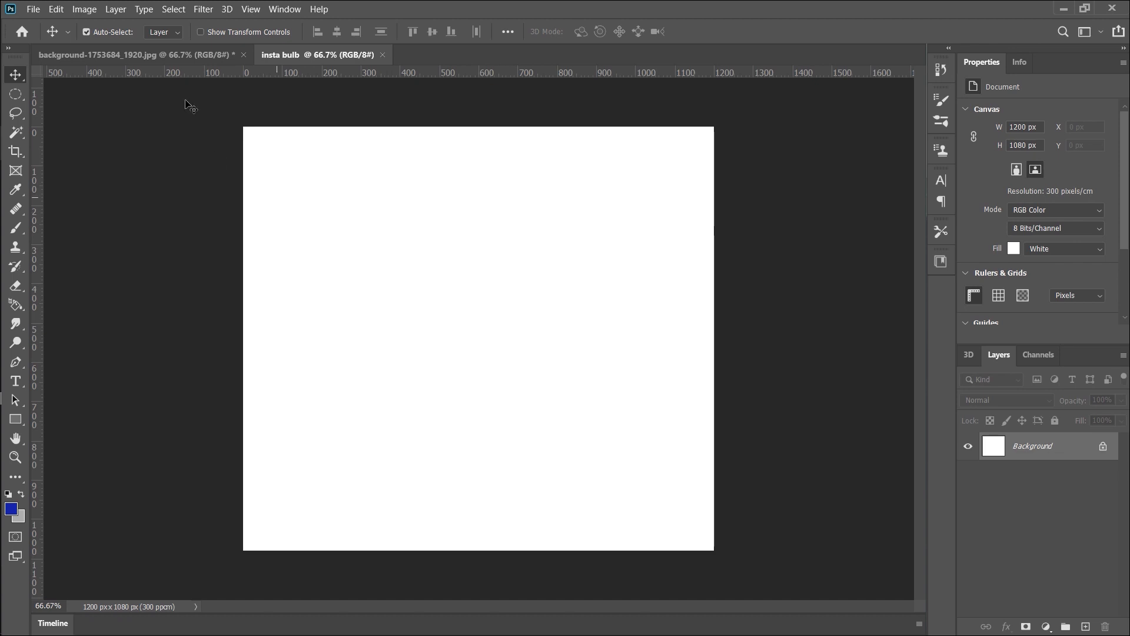
click(200, 55)
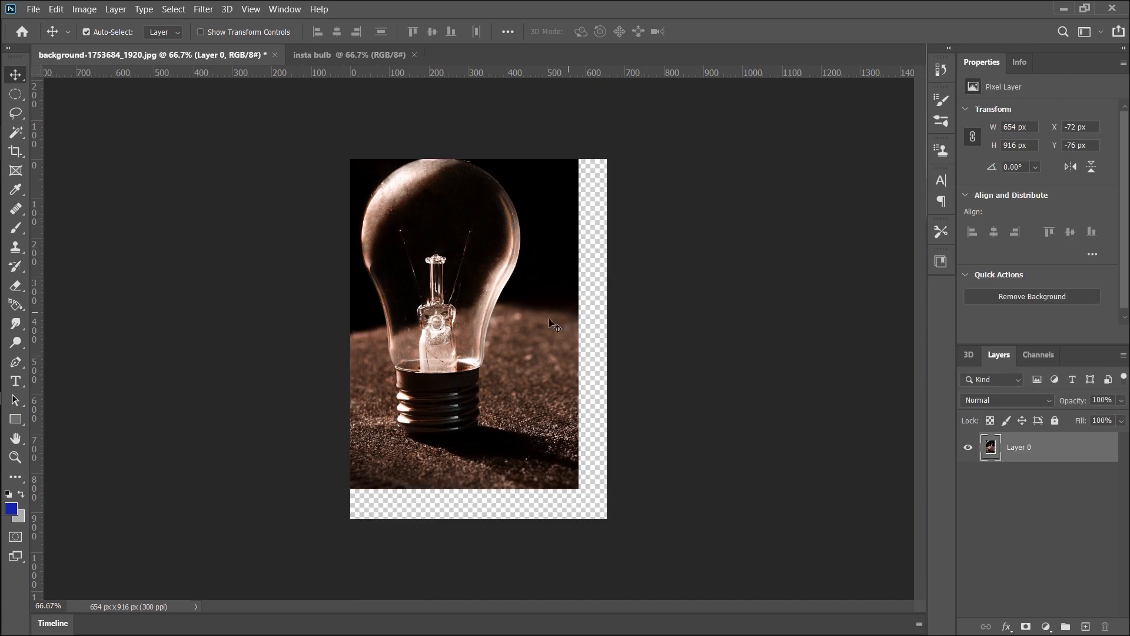
drag(465, 344, 427, 340)
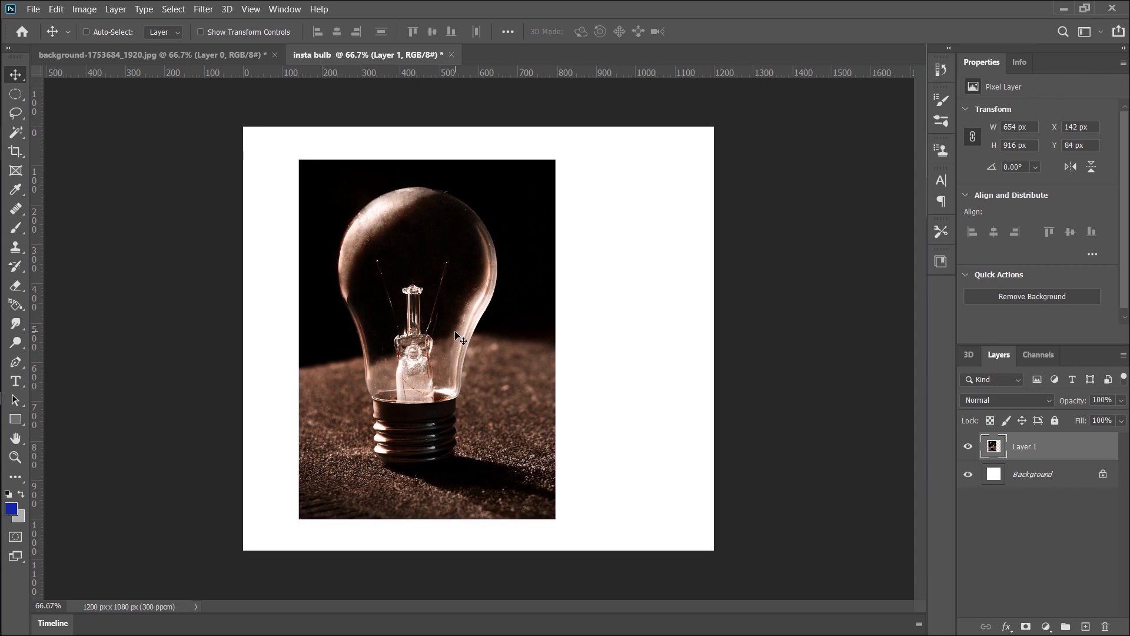
key(ctrl+t)
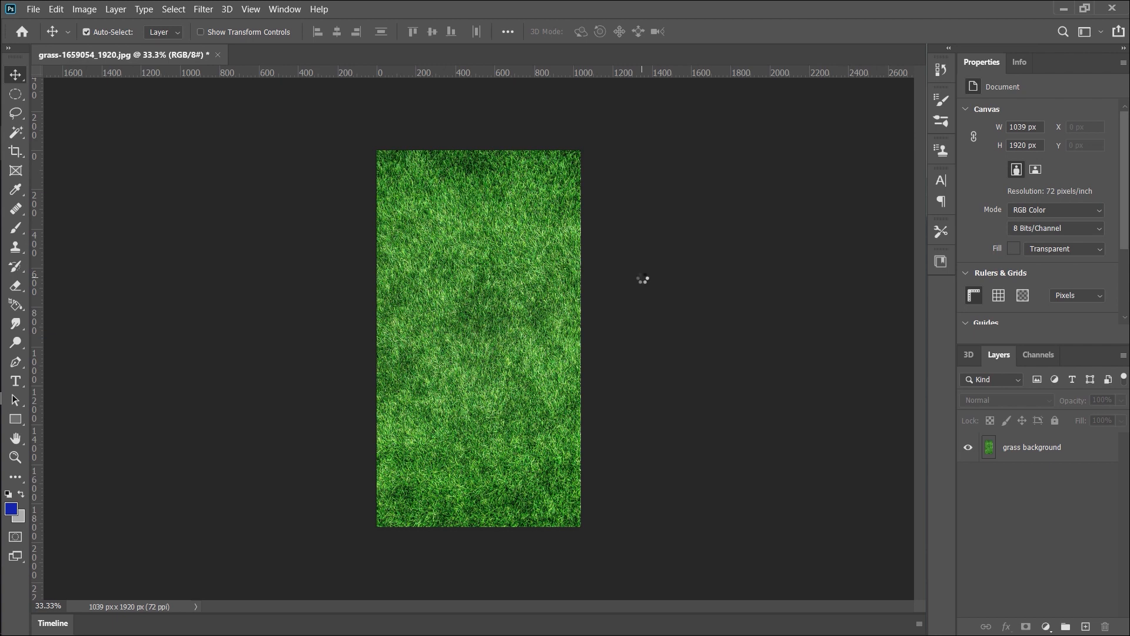
Draw a text box about 1007 × 552 px across the grass image and set the font size to 105 pt.
key(t)
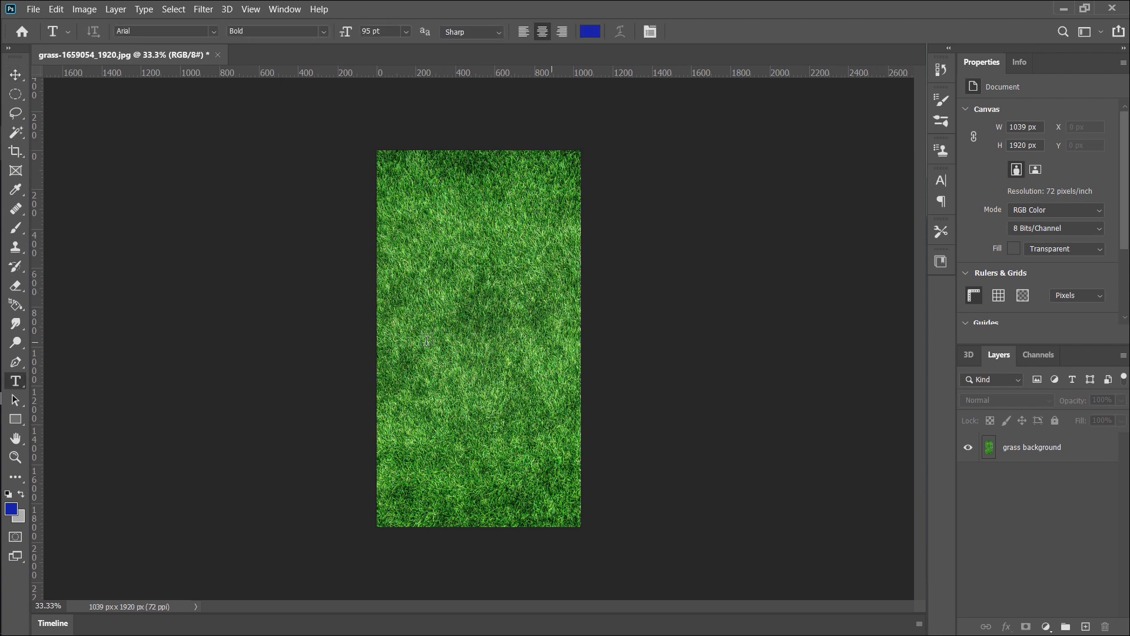
drag(383, 253, 578, 358)
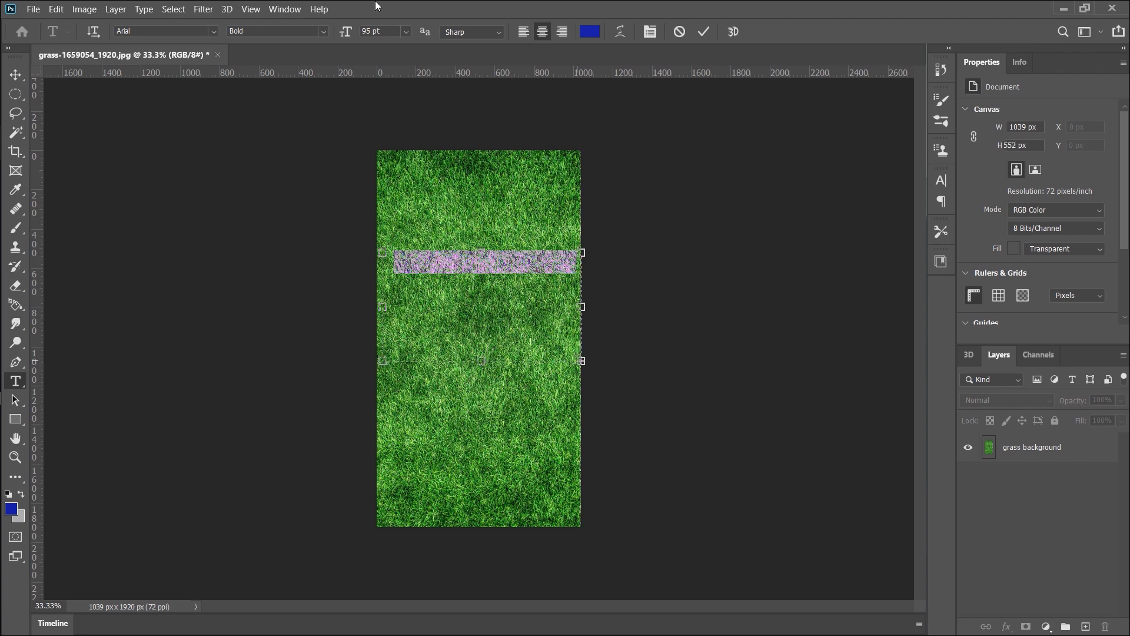
text(105)
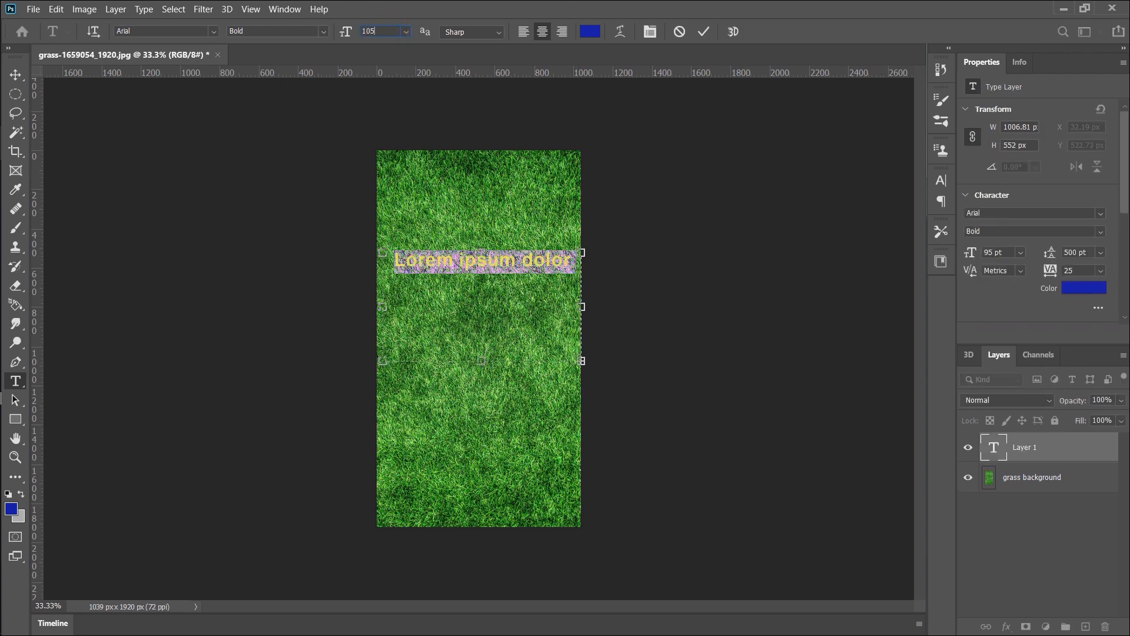
key(Return)
Set the text colour to white and replace the placeholder text with DESIGN.
click(591, 28)
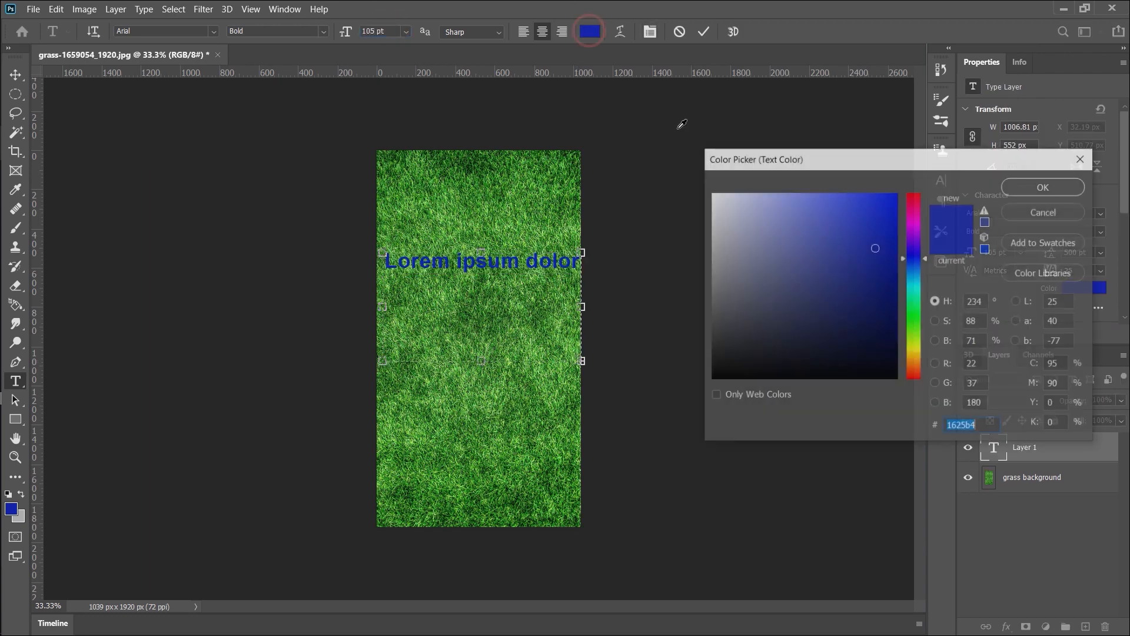
drag(773, 224, 711, 194)
click(1024, 192)
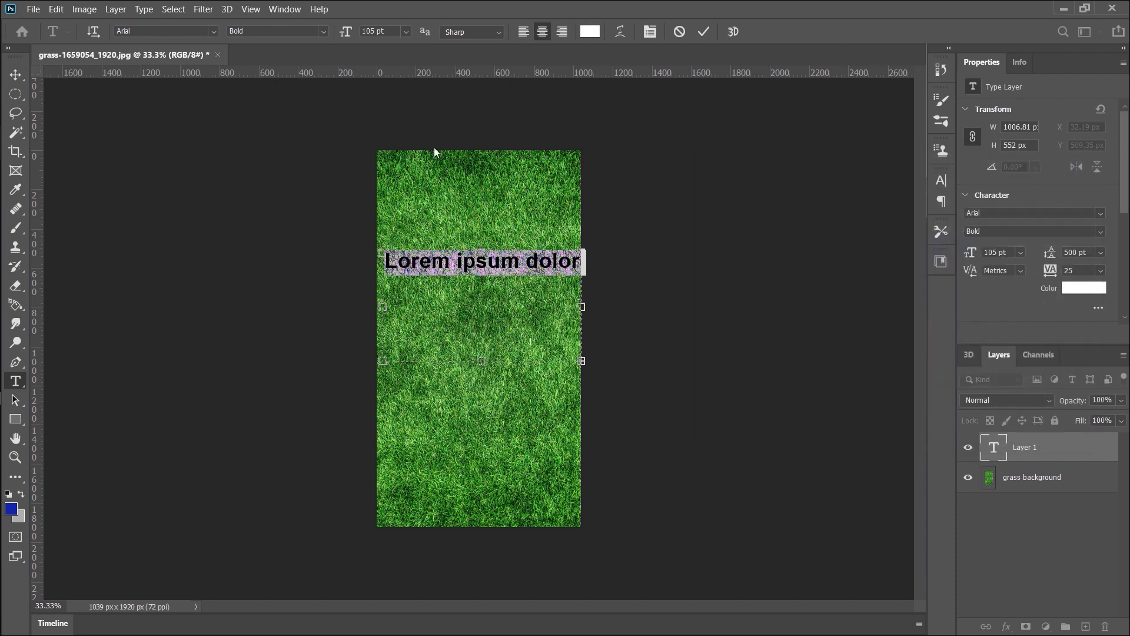
key(BackSpace)
text(DESIGN)
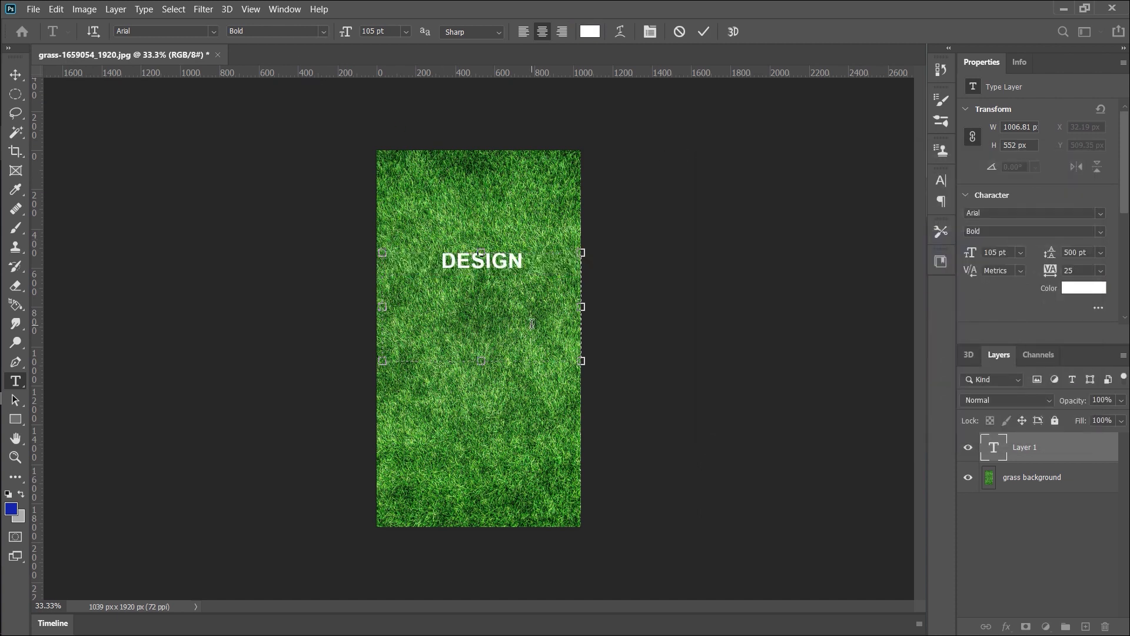
Set the font size of the word DESIGN to 200 pt.
drag(515, 261, 417, 261)
click(405, 31)
click(393, 27)
click(390, 32)
text(200)
key(Return)
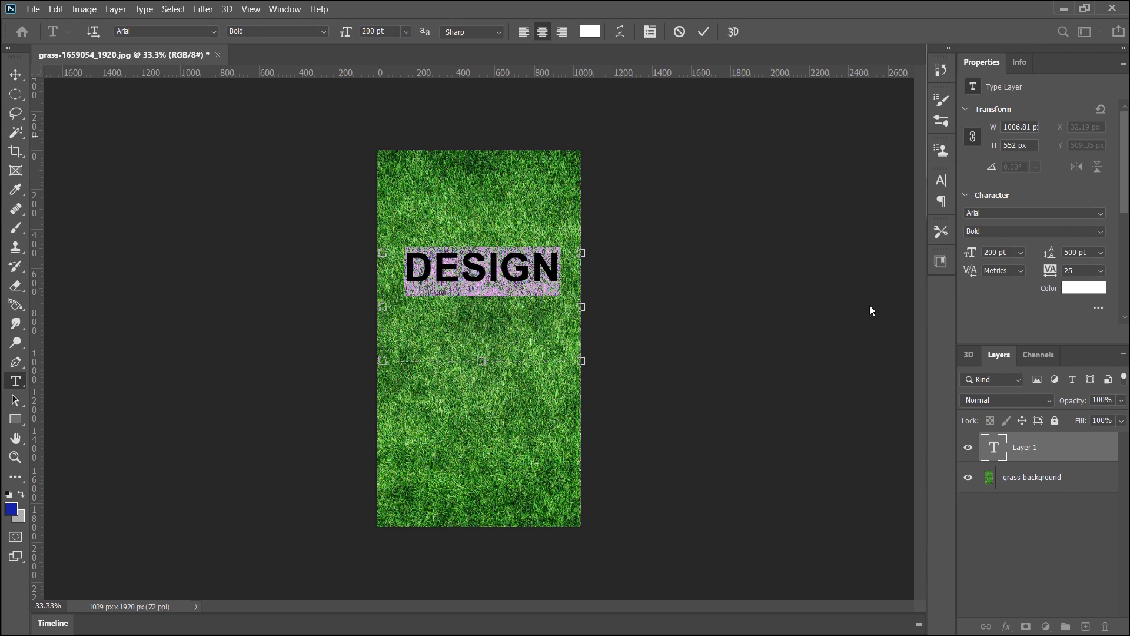
Commit the DESIGN text and move it down towards the middle of the grass image.
click(1013, 510)
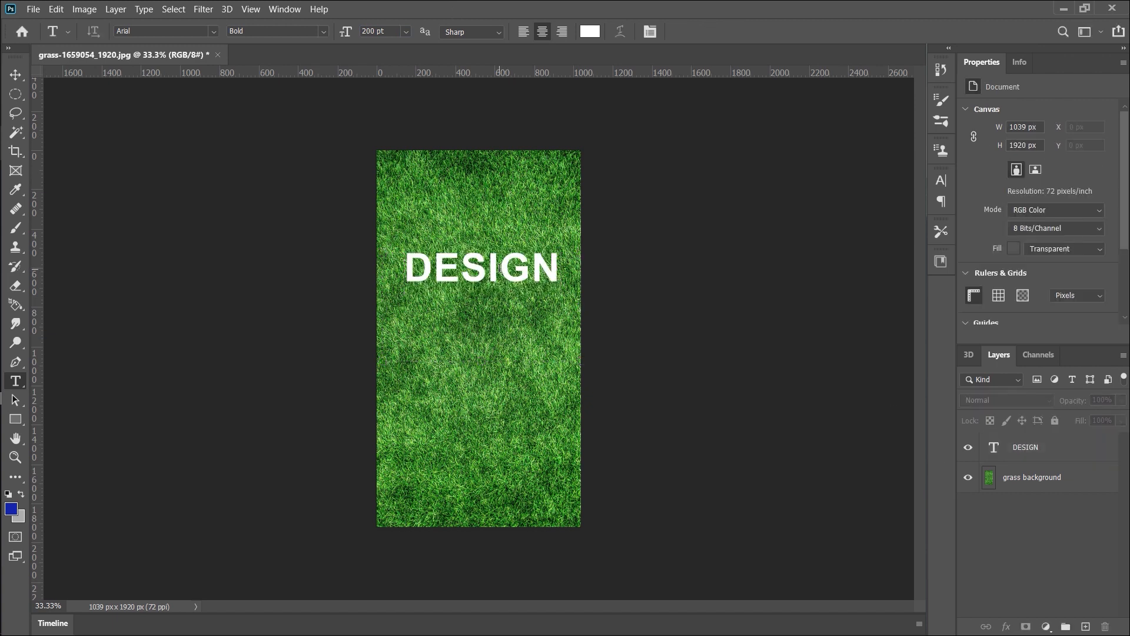
key(v)
drag(505, 276, 508, 343)
Enlarge the DESIGN text with Free Transform to about 277 pt so it spans the full width at mid-height of the grass image.
key(ctrl+t)
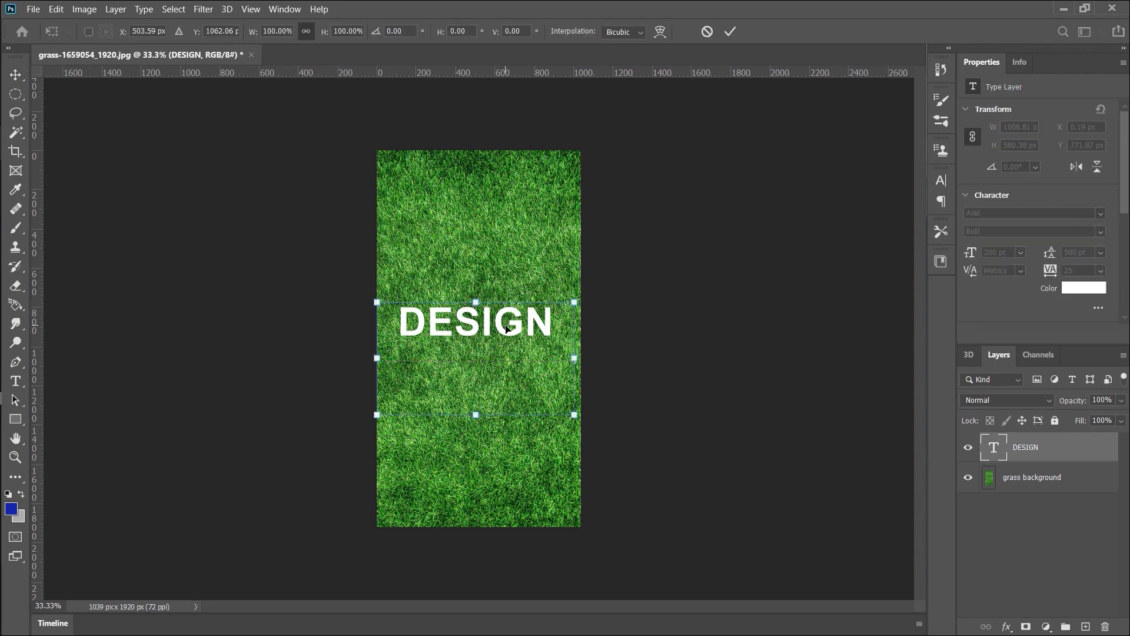
drag(377, 302, 264, 237)
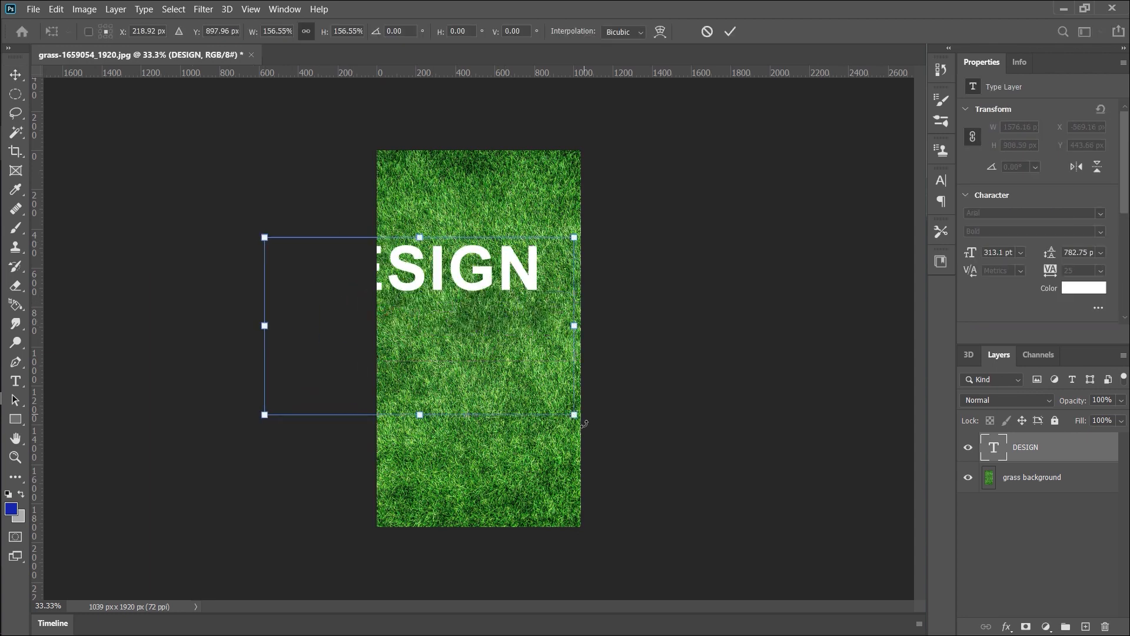
drag(574, 415, 608, 434)
drag(412, 266, 454, 321)
drag(650, 391, 599, 392)
drag(491, 378, 508, 373)
key(Return)
click(989, 566)
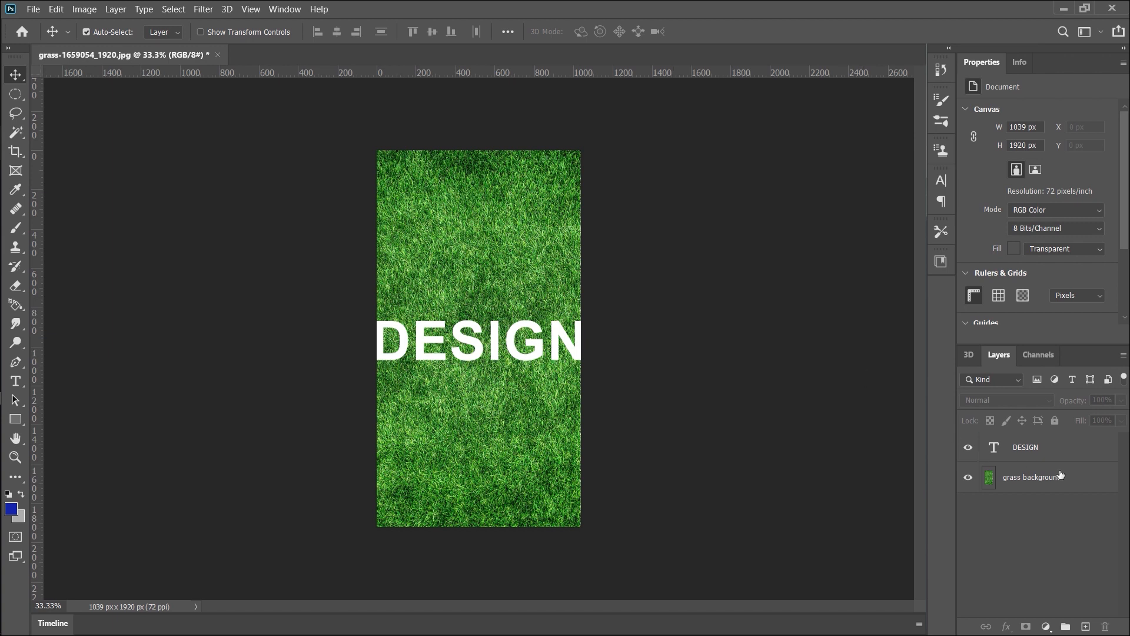
Move the DESIGN text layer below the grass background layer.
click(1062, 486)
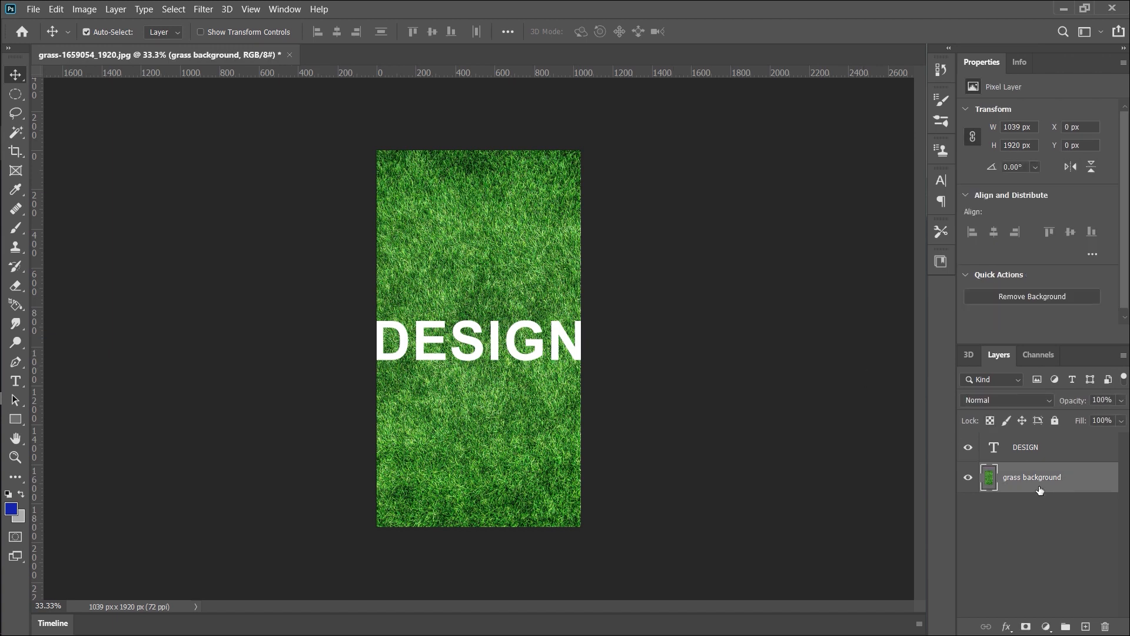
click(1045, 451)
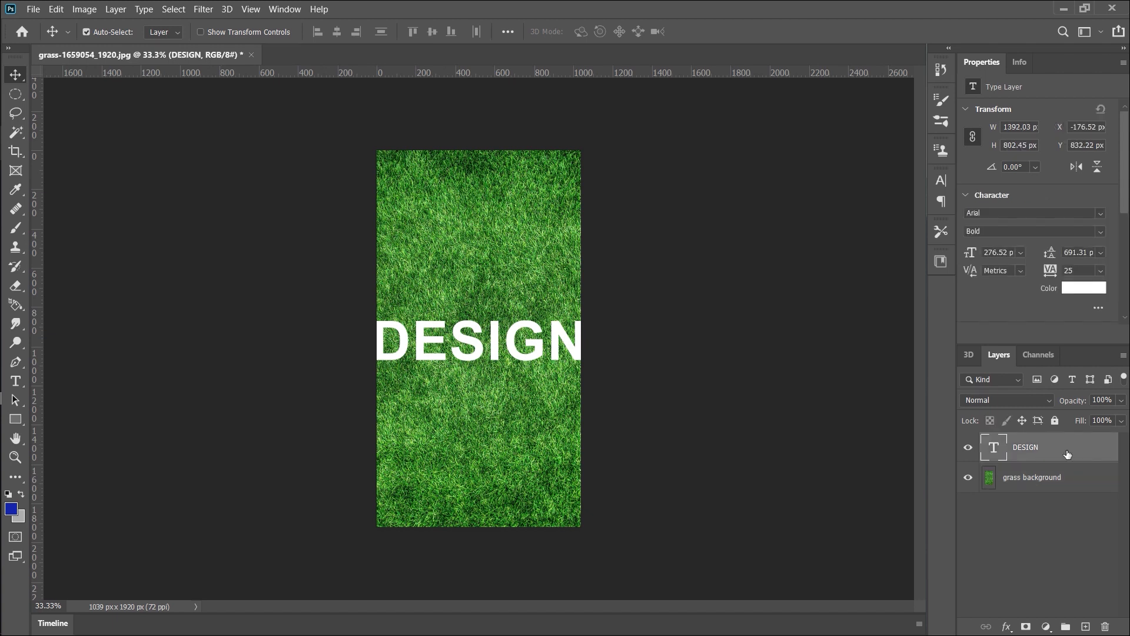
drag(1068, 454, 1052, 500)
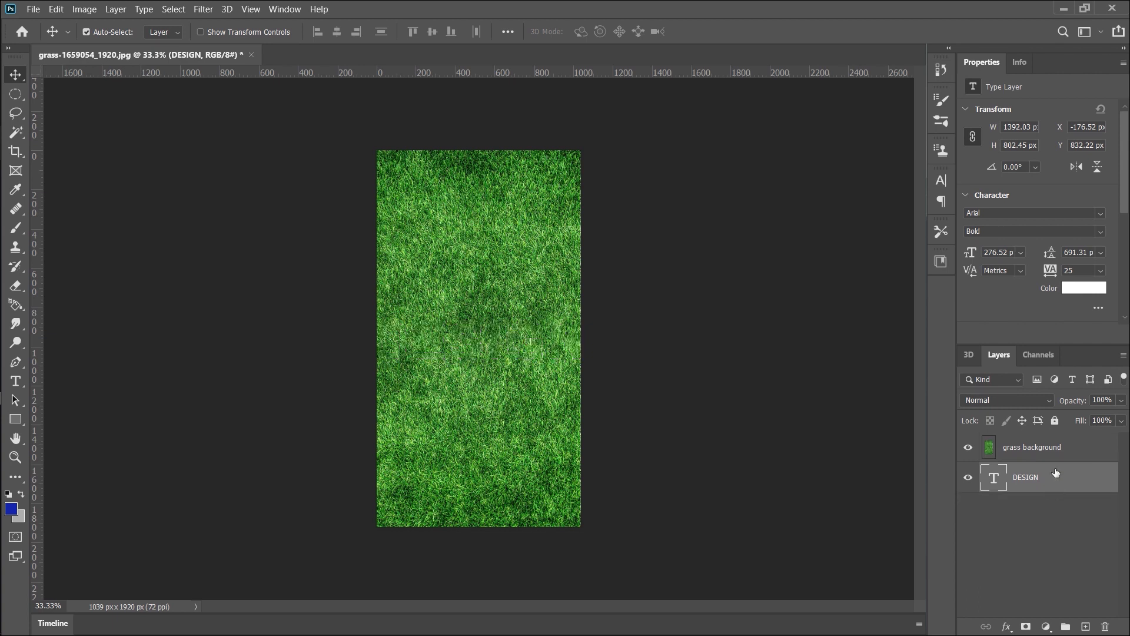
Create a clipping mask that clips the grass background layer to the DESIGN text.
click(1058, 454)
click(1074, 447)
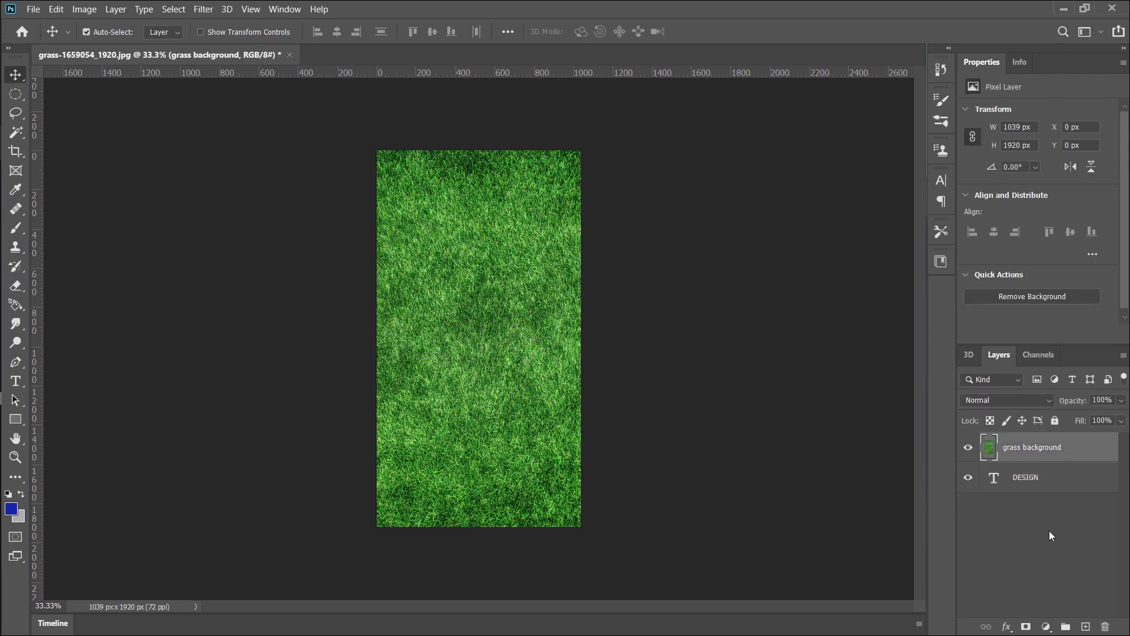
click(1058, 504)
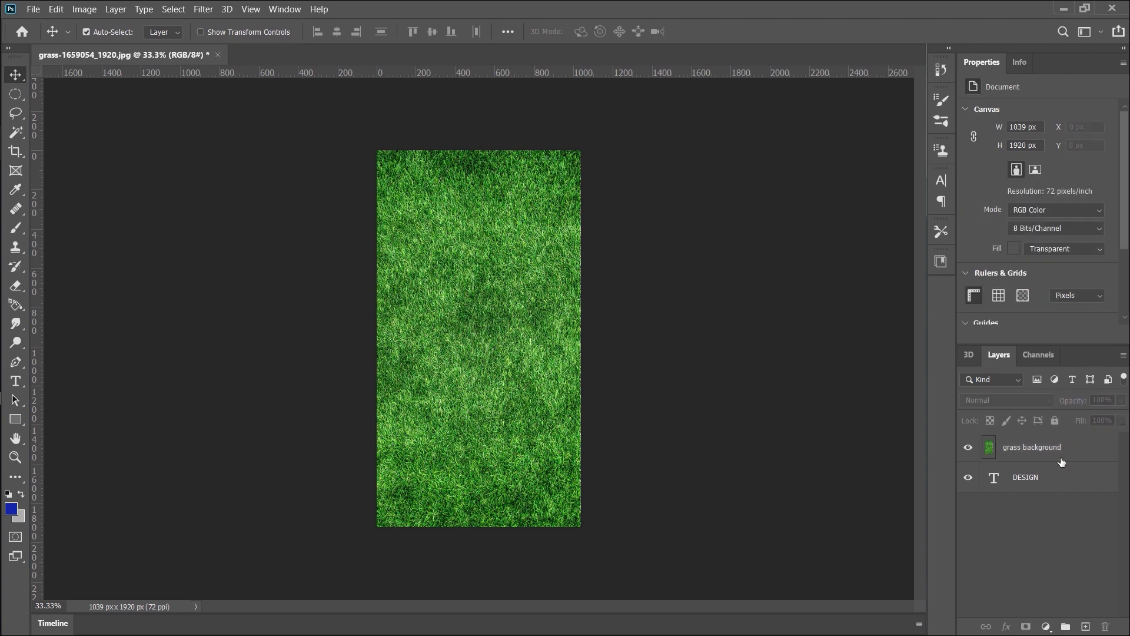
click(1057, 449)
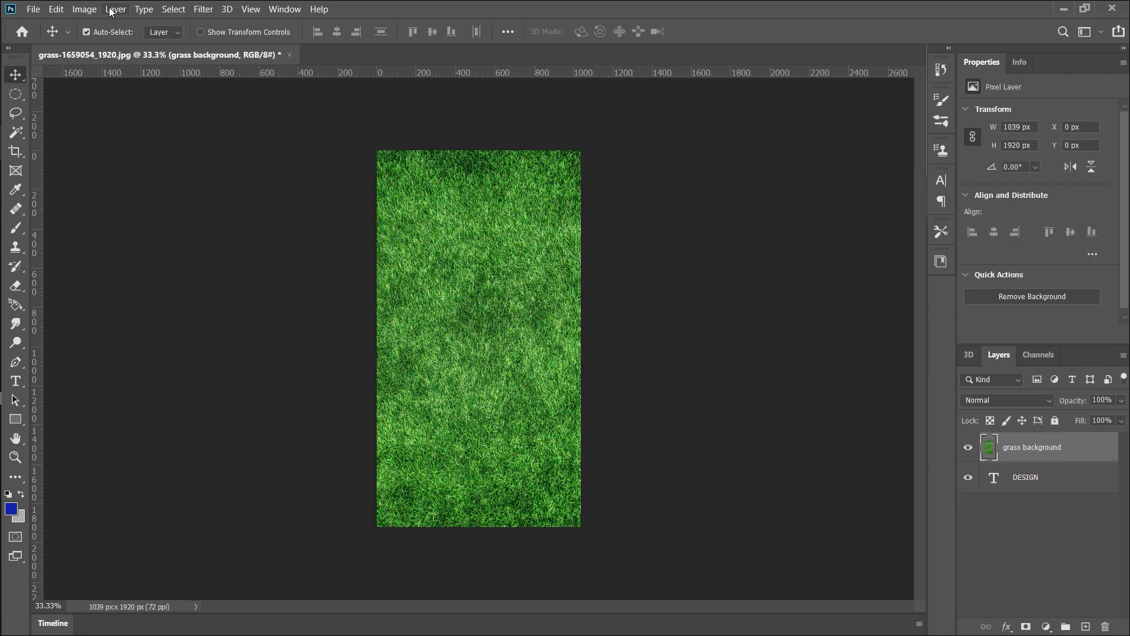
click(111, 10)
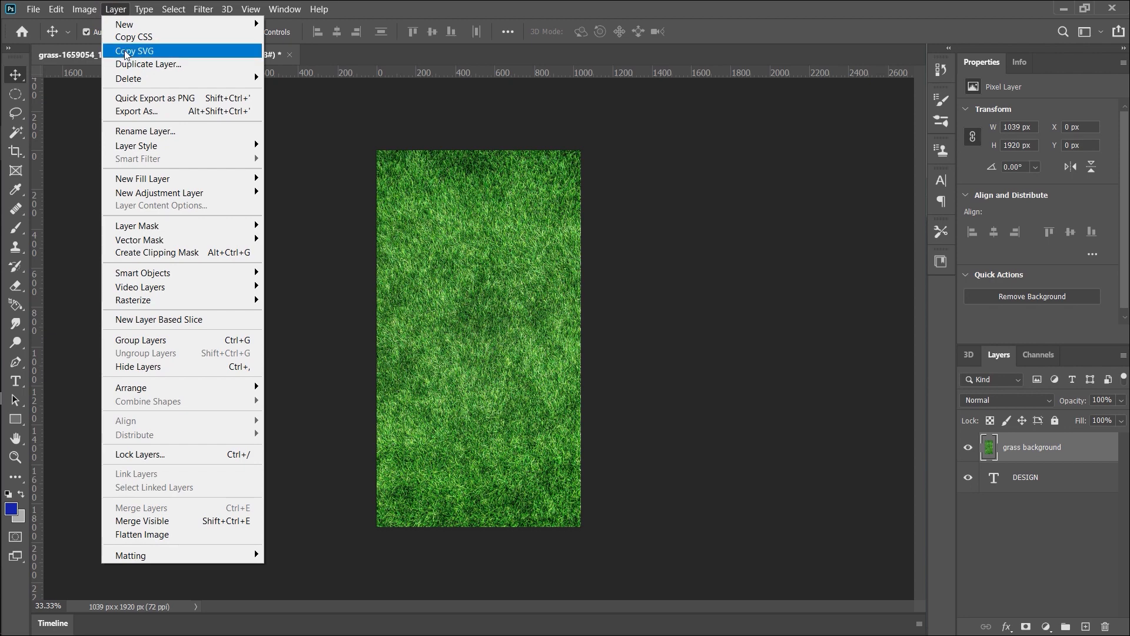
click(179, 260)
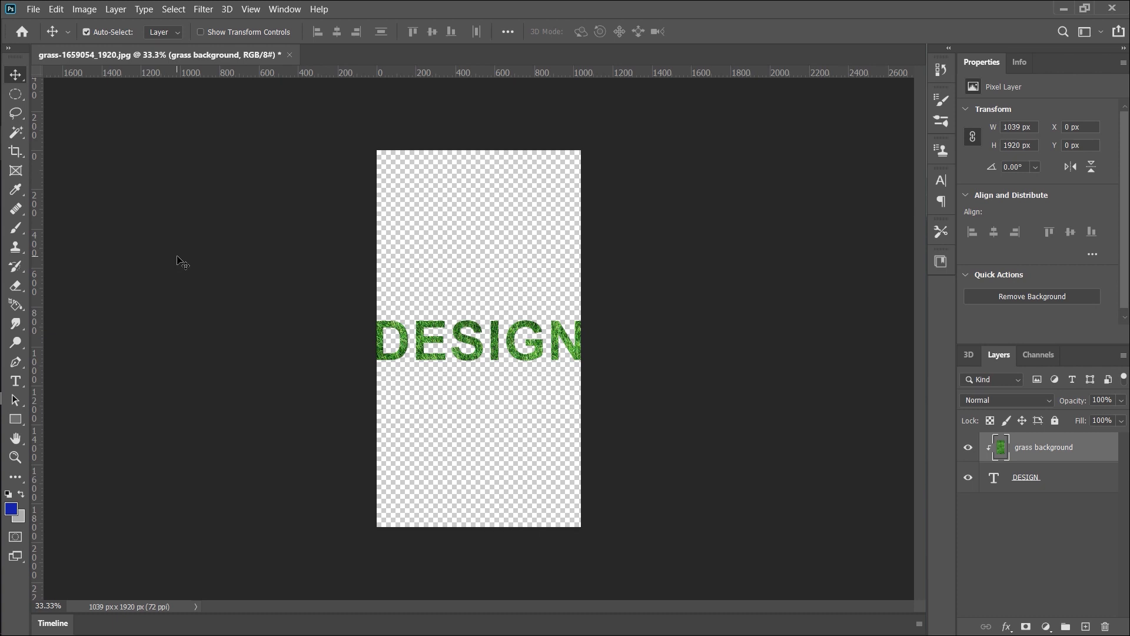
scroll(180, 262, up, 3)
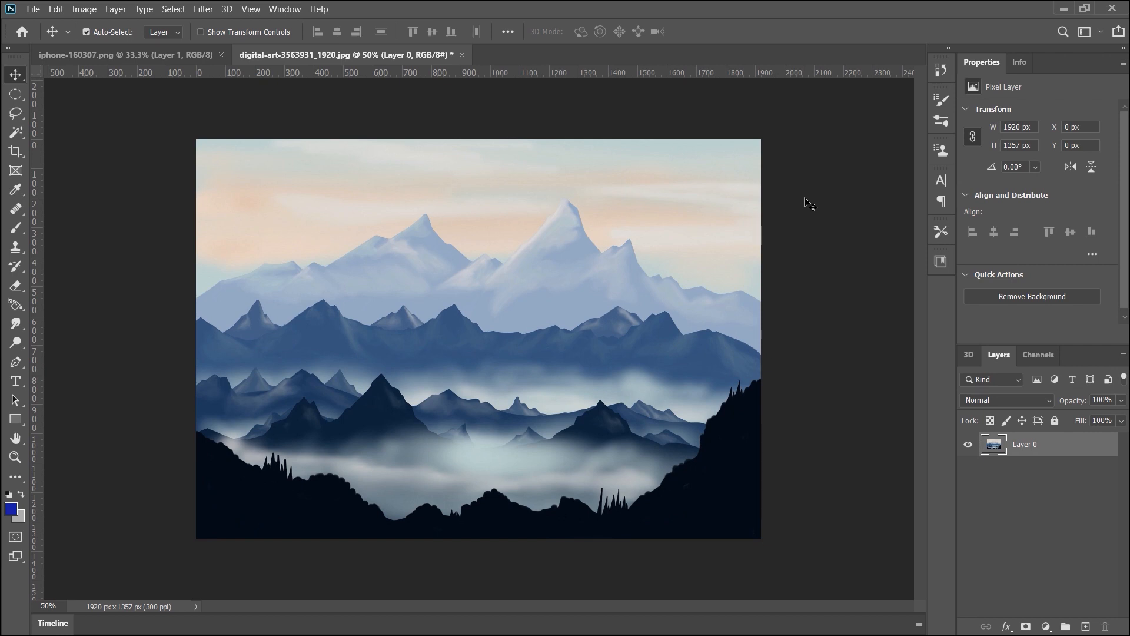
Create a new document named rectangular marquee with the Default Photoshop Size and unlock its background layer.
click(159, 57)
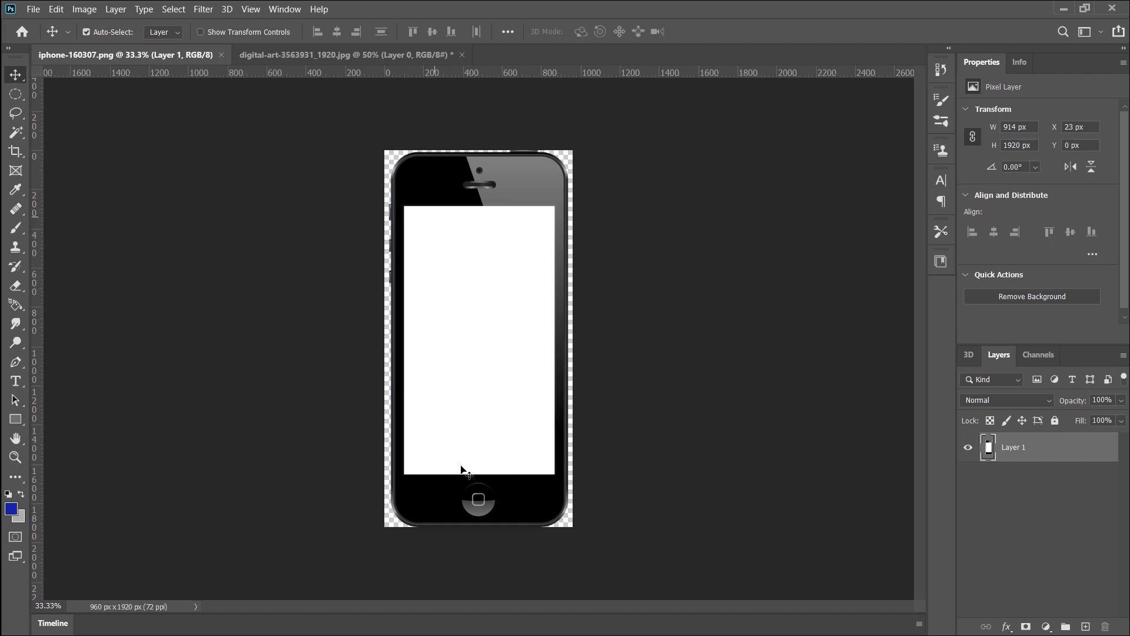
click(334, 60)
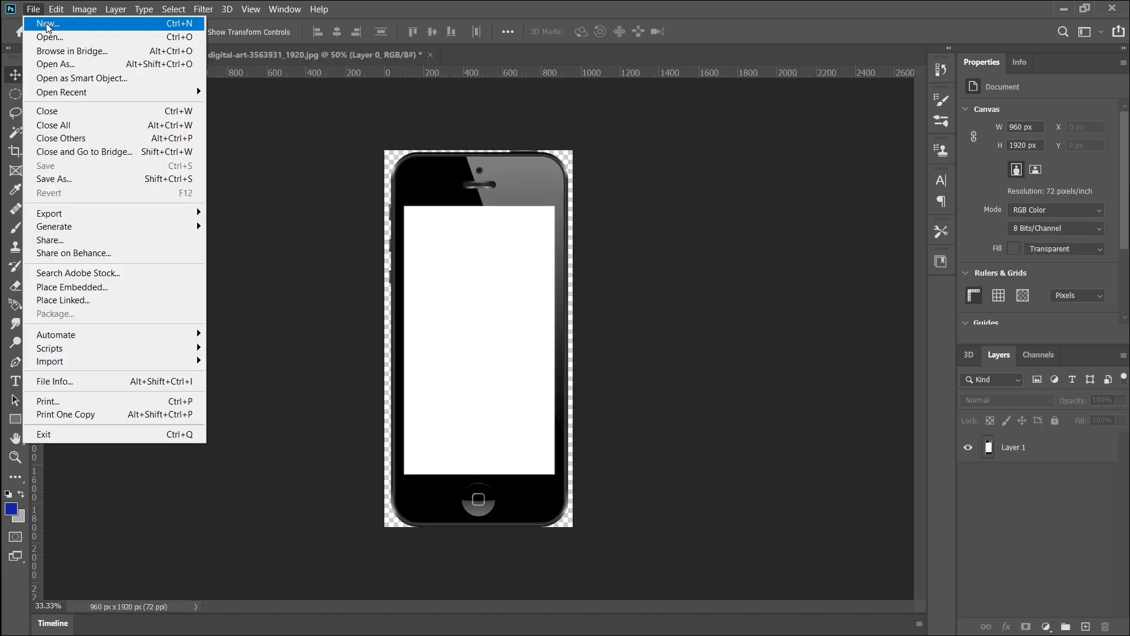
key(Return)
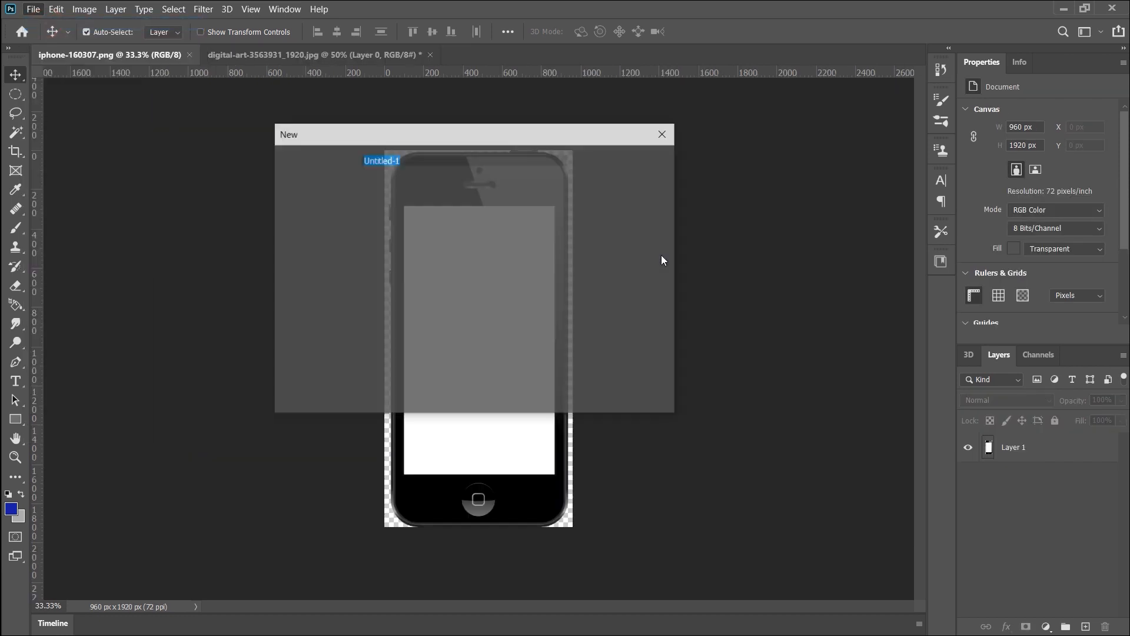
key(BackSpace)
text(rectangular marquee)
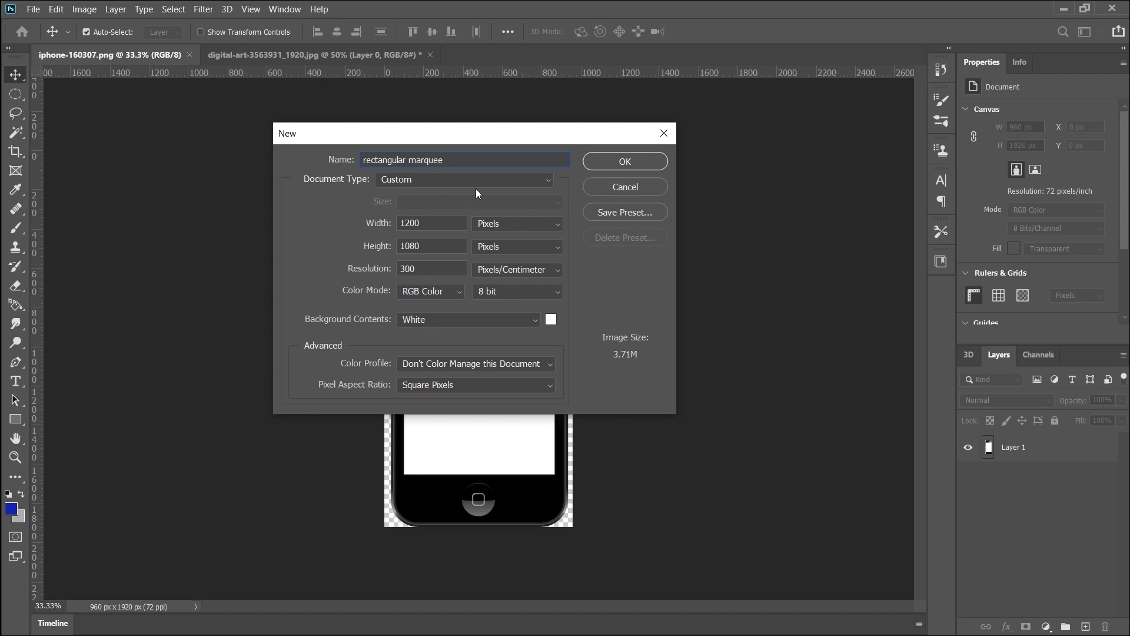
click(479, 185)
click(468, 211)
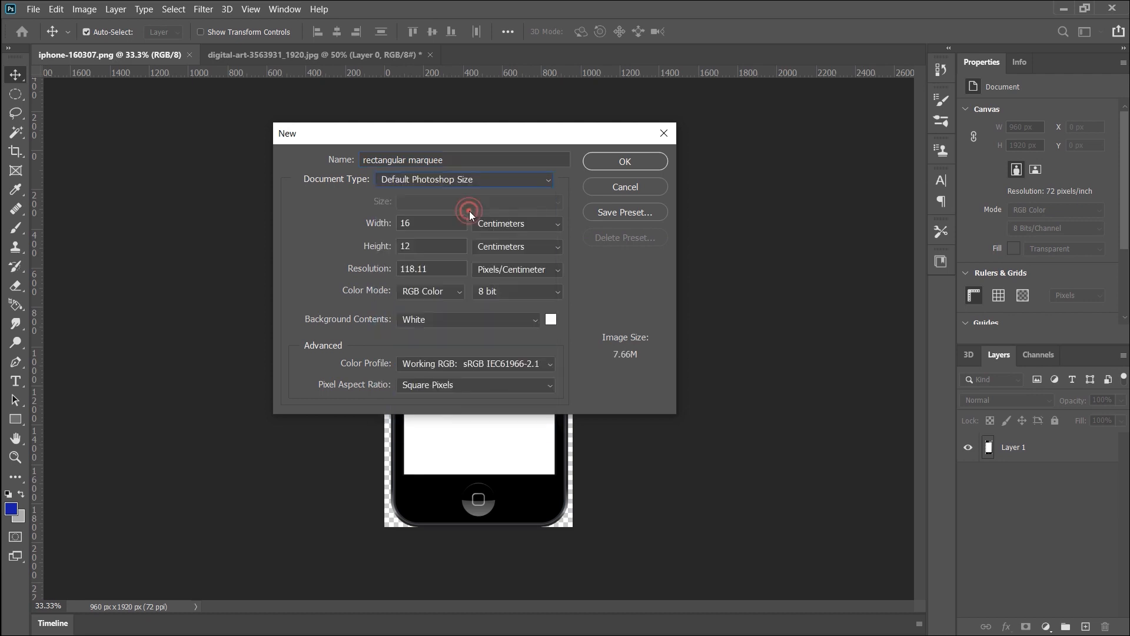
click(650, 164)
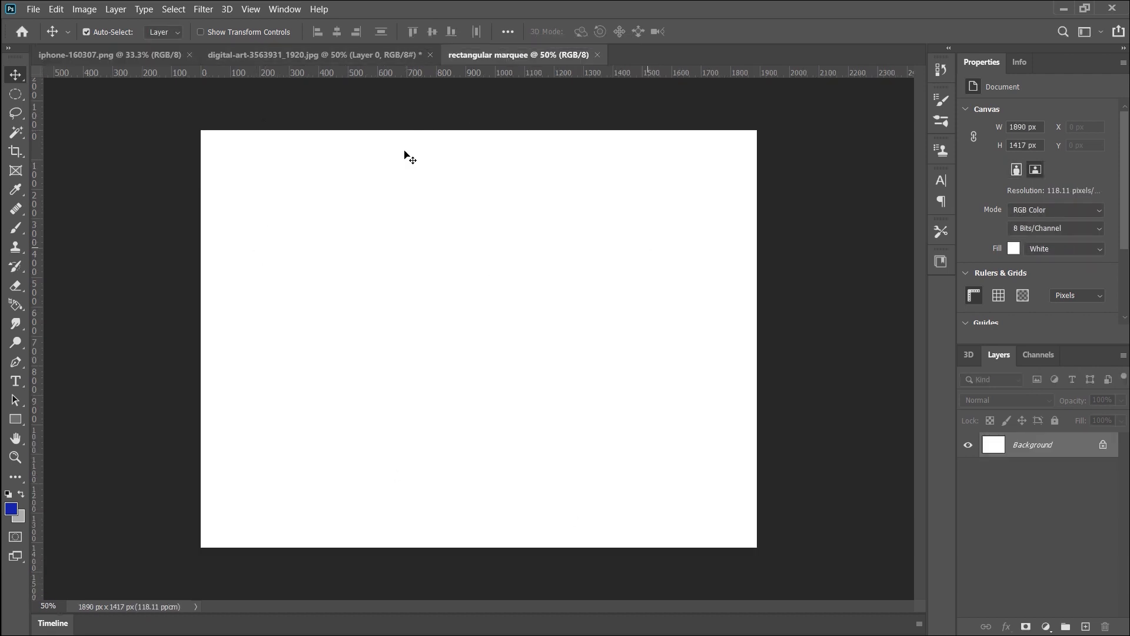
click(1103, 444)
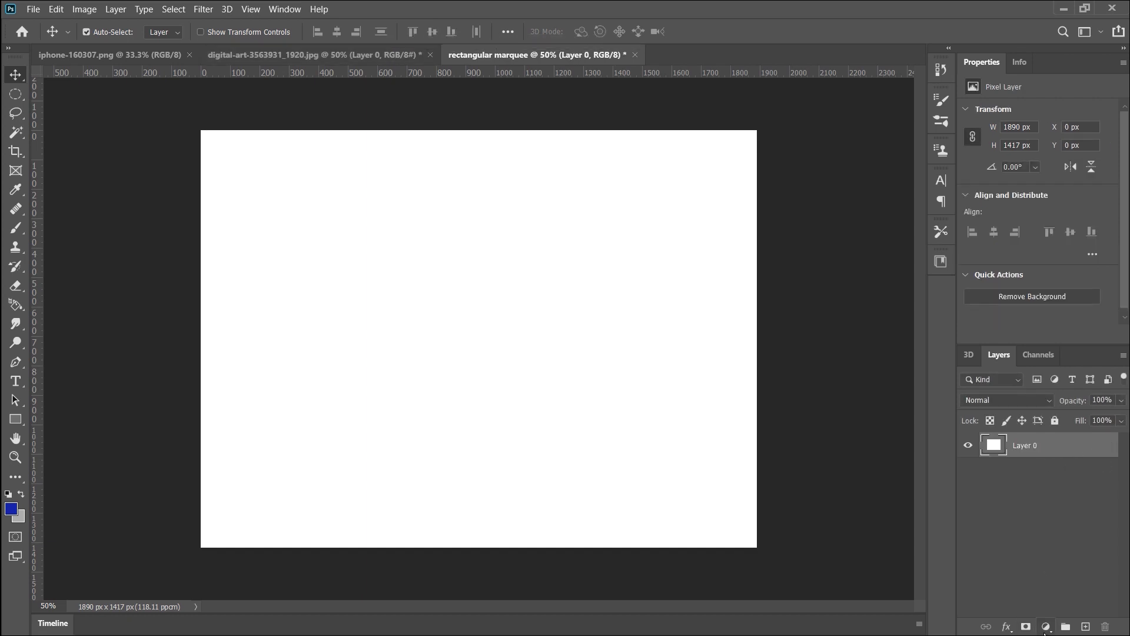
click(1047, 627)
click(1068, 388)
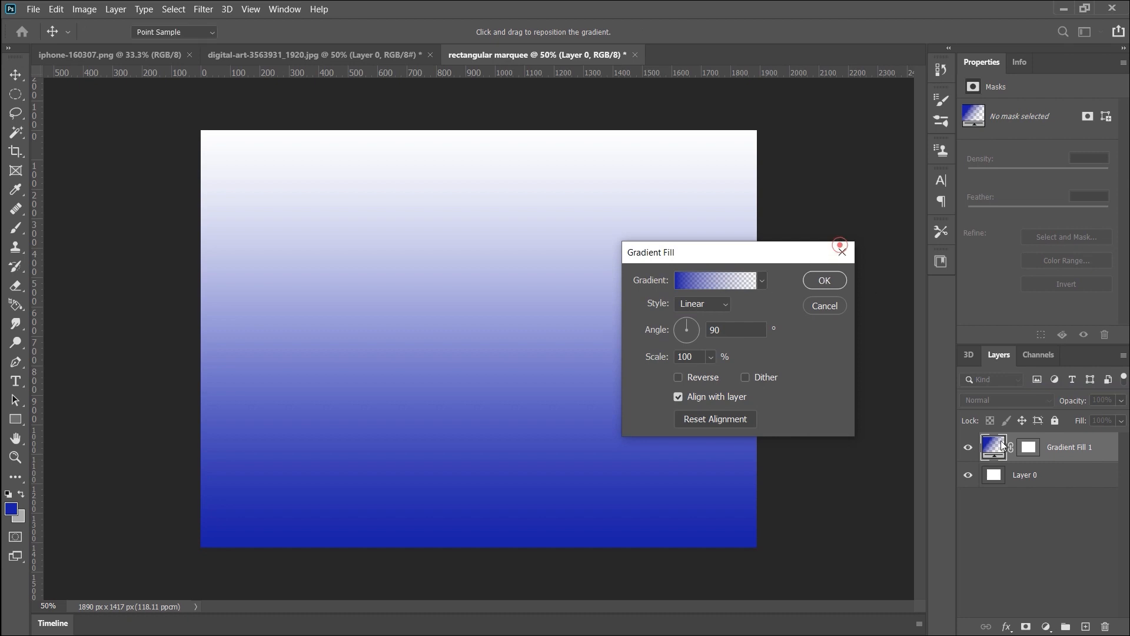
click(843, 252)
Add a solid colour fill layer in grey 939393 above the white layer.
click(1047, 627)
click(1051, 366)
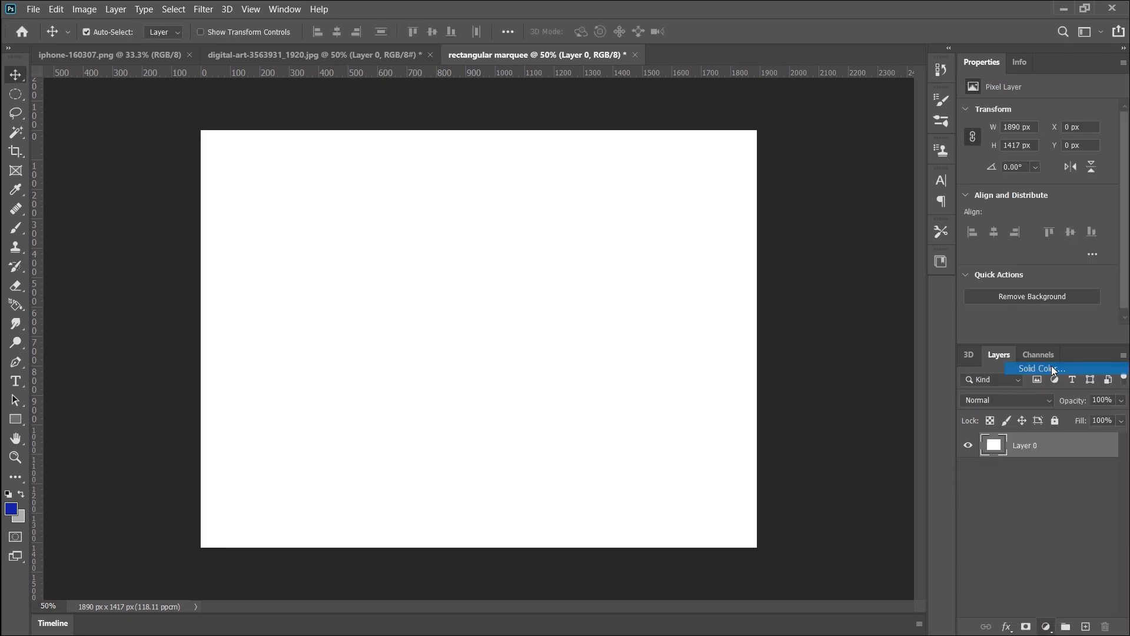
mouse_move(842, 220)
mouse_down()
mouse_move(704, 236)
mouse_move(698, 280)
mouse_up()
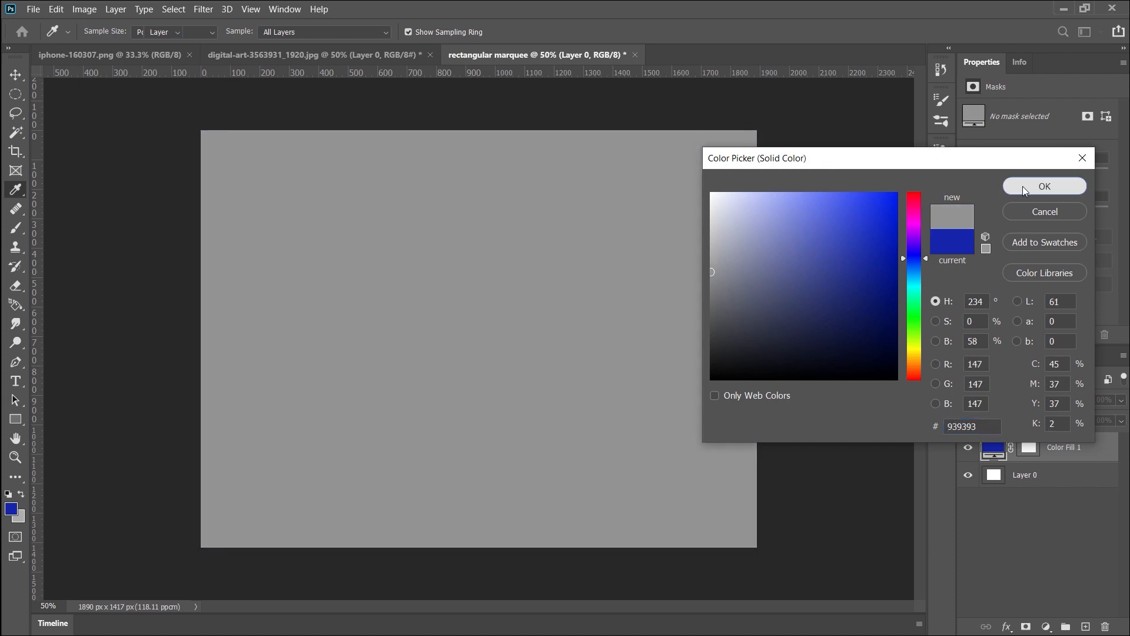
click(1023, 186)
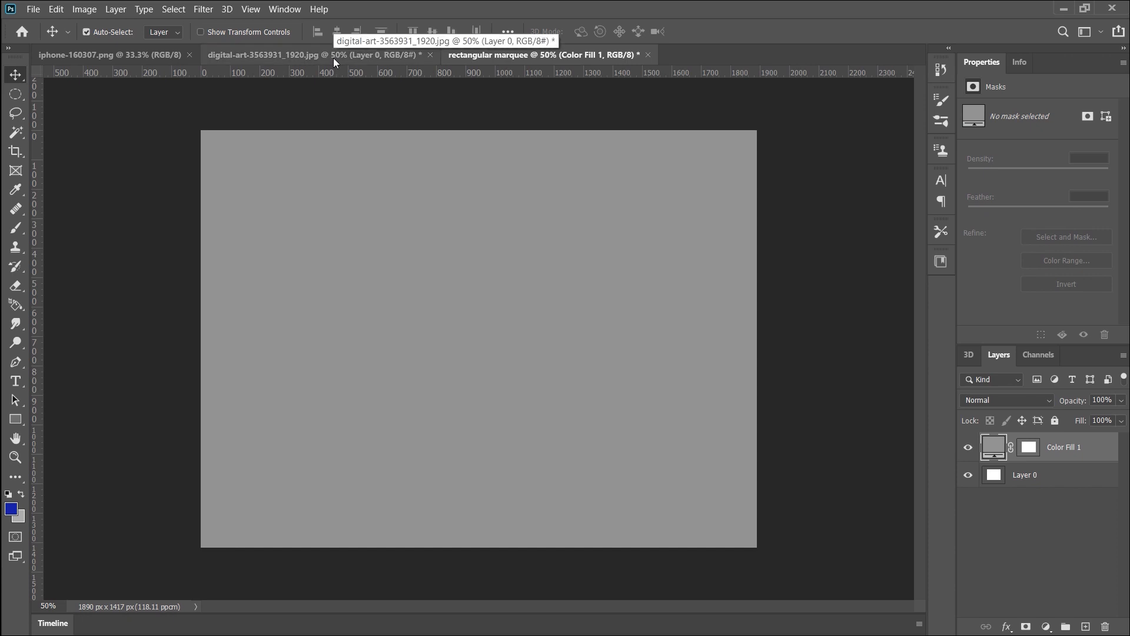
Bring the phone image into the rectangular marquee document and scale it down to about 59% with Free Transform.
click(137, 54)
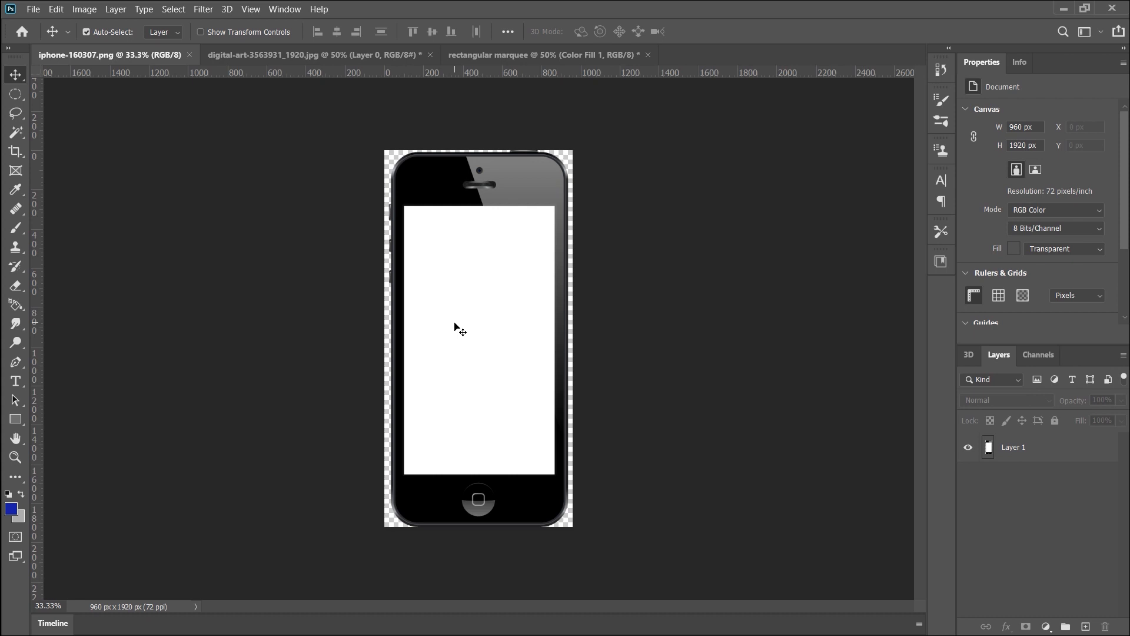
drag(455, 326, 473, 408)
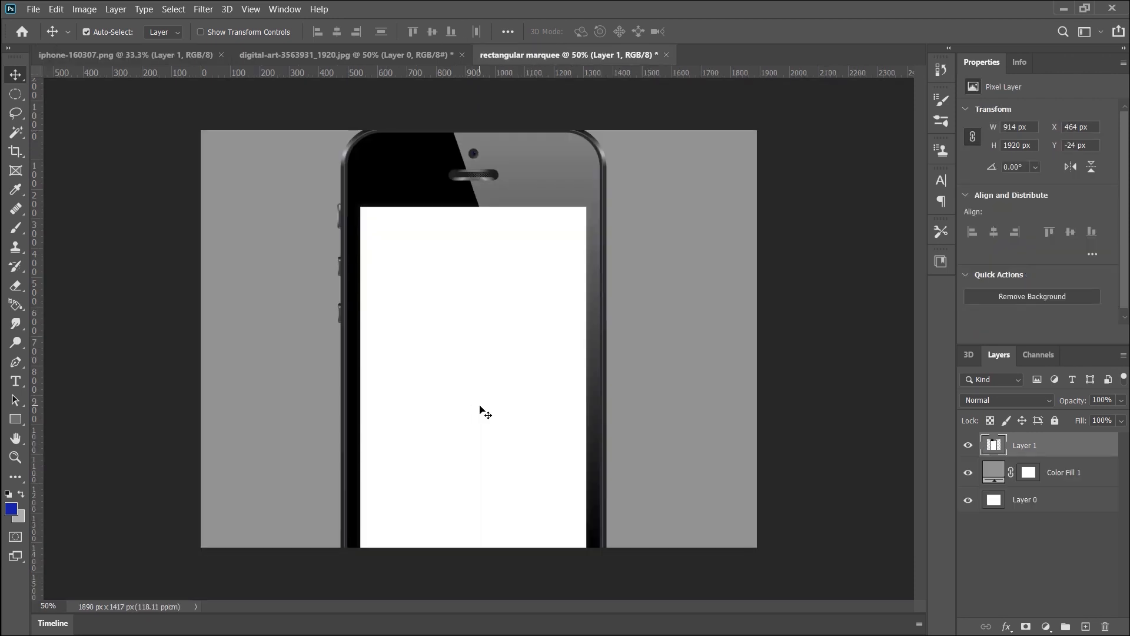
key(ctrl)
key(ctrl+t)
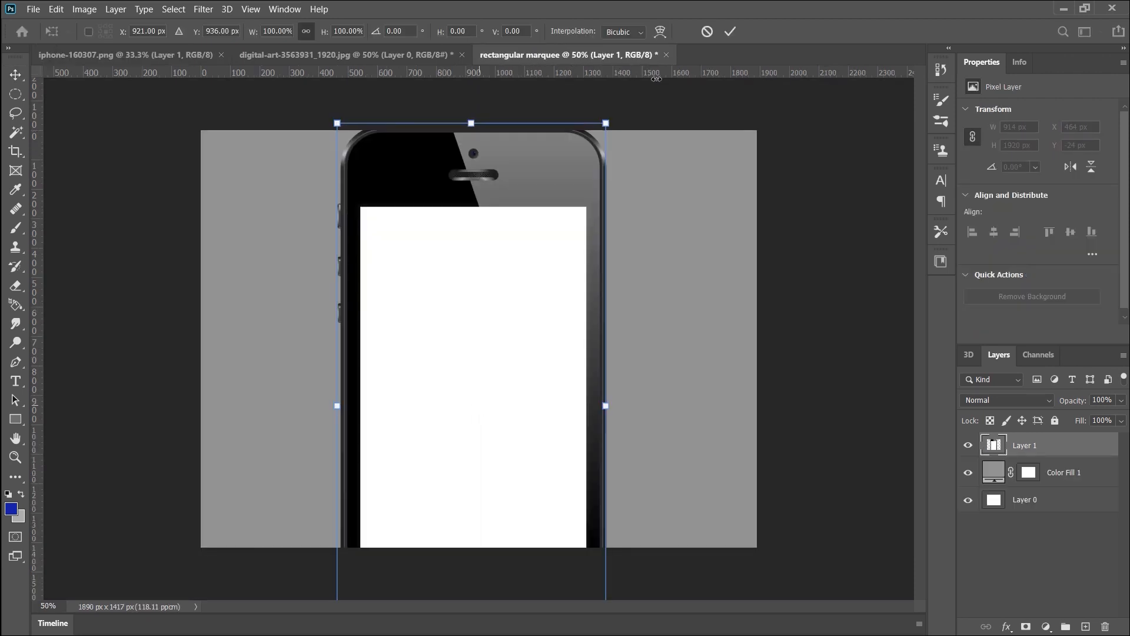
drag(607, 125, 461, 341)
drag(404, 493, 489, 289)
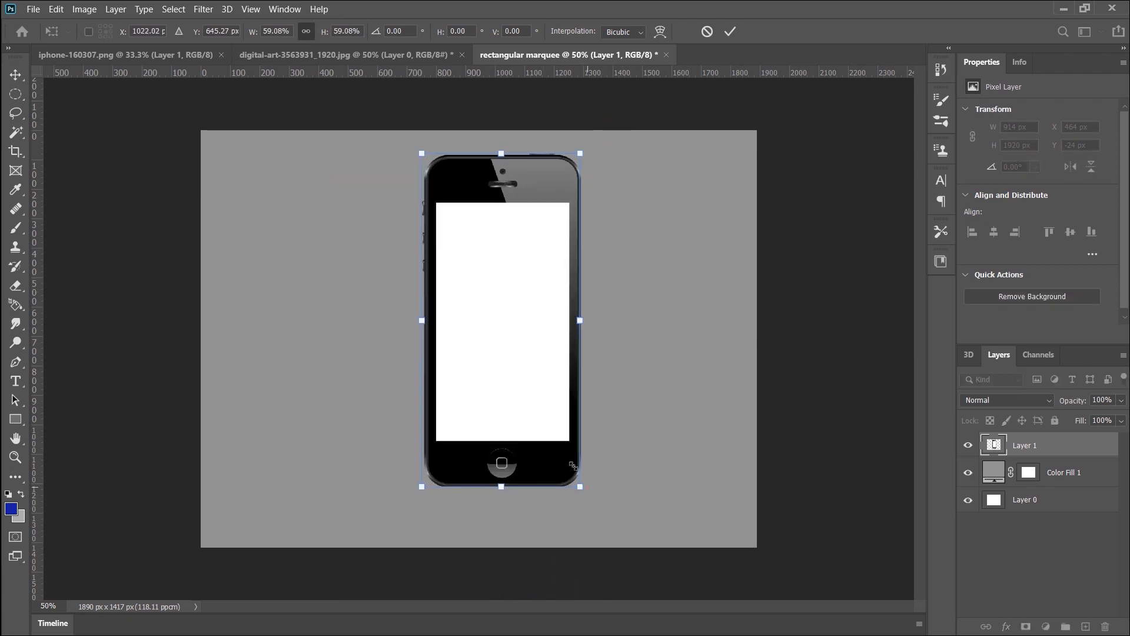
Resize the phone to about 57% width and 54% height, centre it horizontally on the grey background and apply the transform.
drag(583, 488, 567, 459)
mouse_move(493, 463)
mouse_down()
mouse_move(491, 445)
mouse_move(488, 461)
mouse_up()
drag(425, 305, 414, 305)
drag(480, 255, 470, 295)
drag(478, 186, 478, 202)
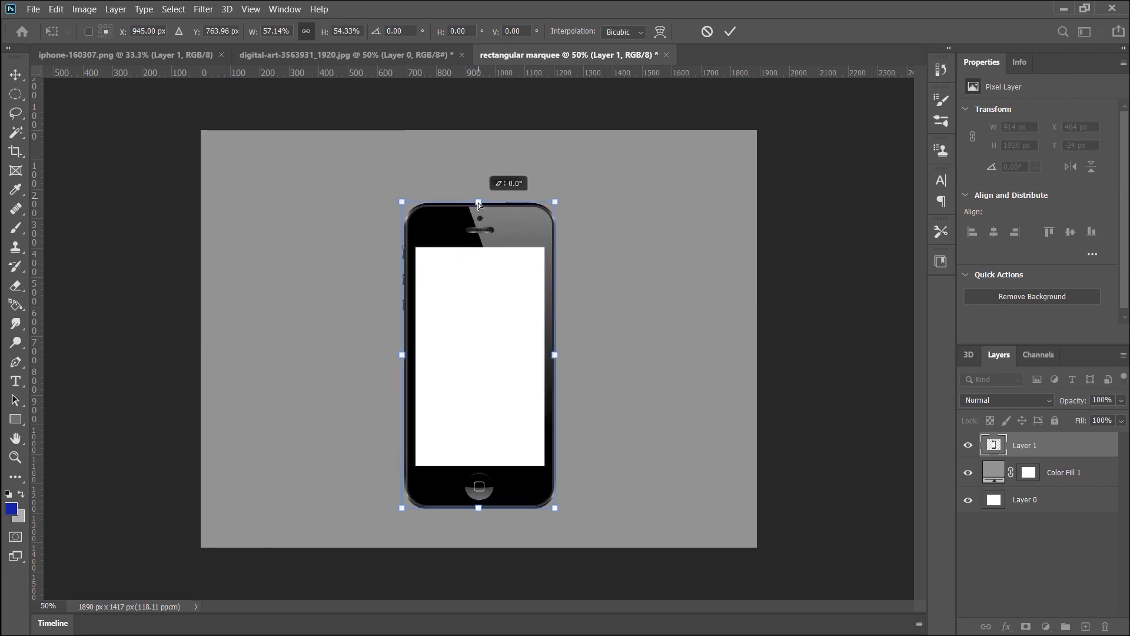
key(Return)
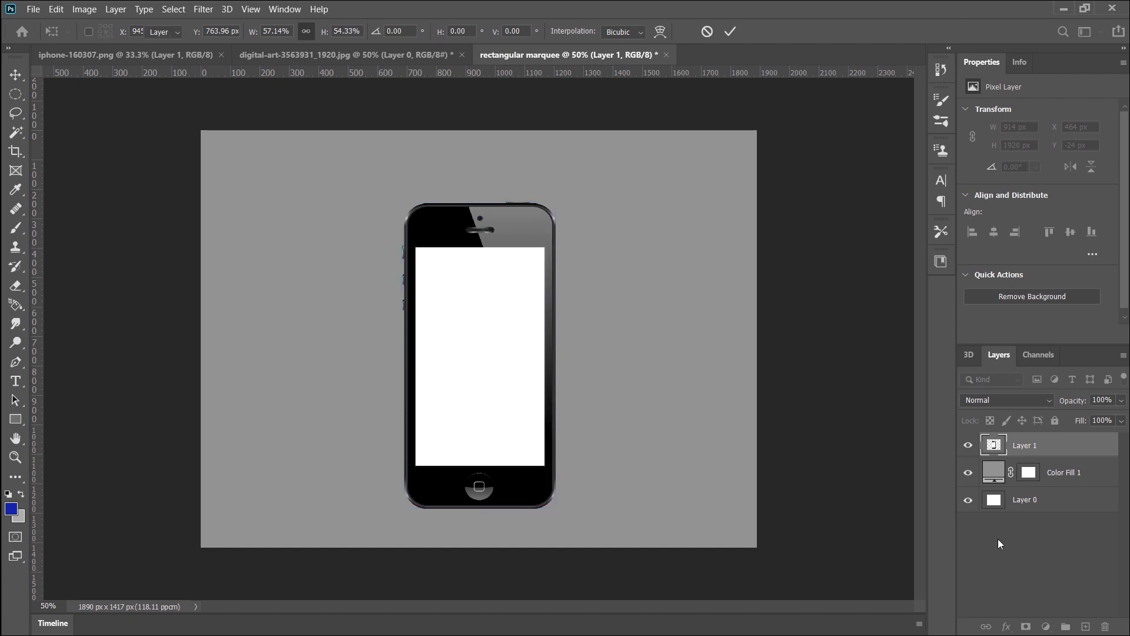
click(998, 539)
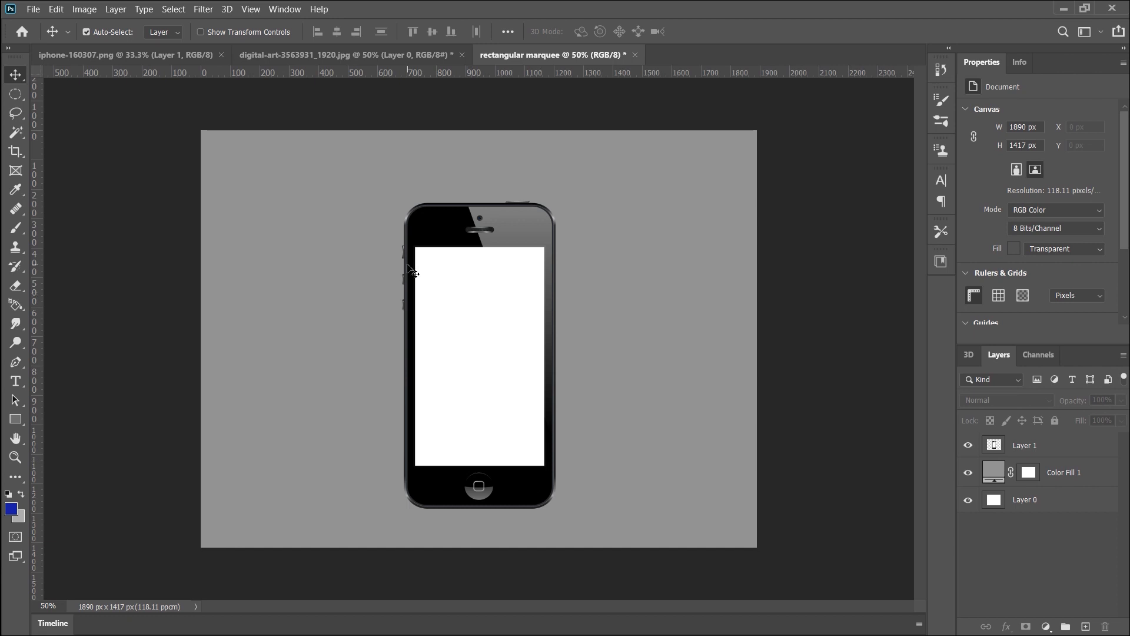
Select an area about 459 × 810 px of the digital-art mountain image with the Rectangular Marquee Tool.
click(386, 54)
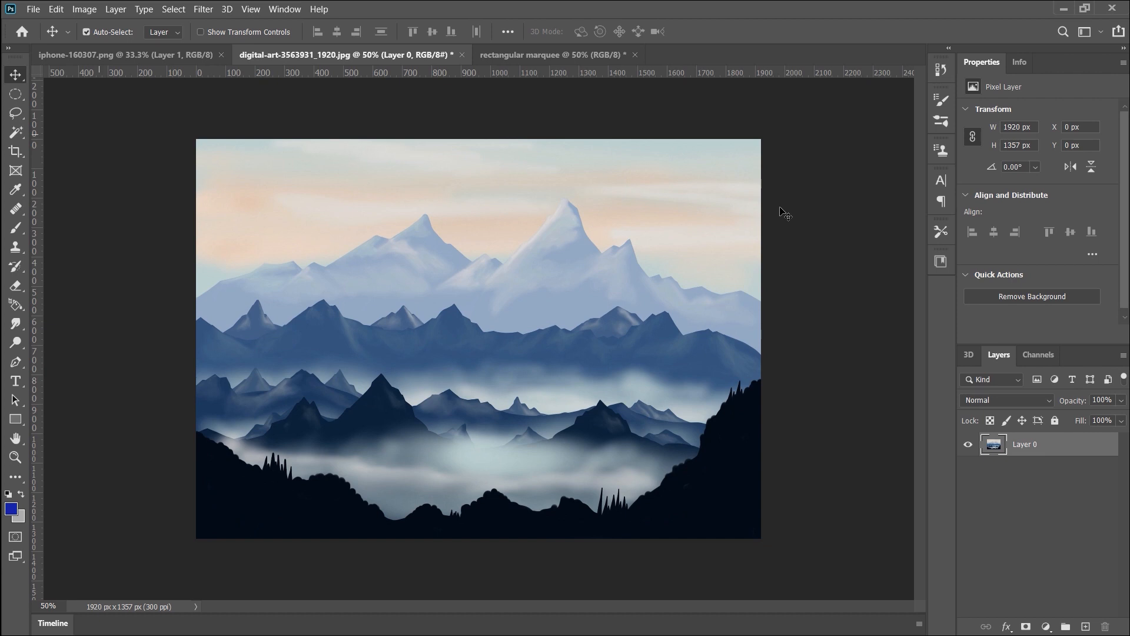
click(19, 98)
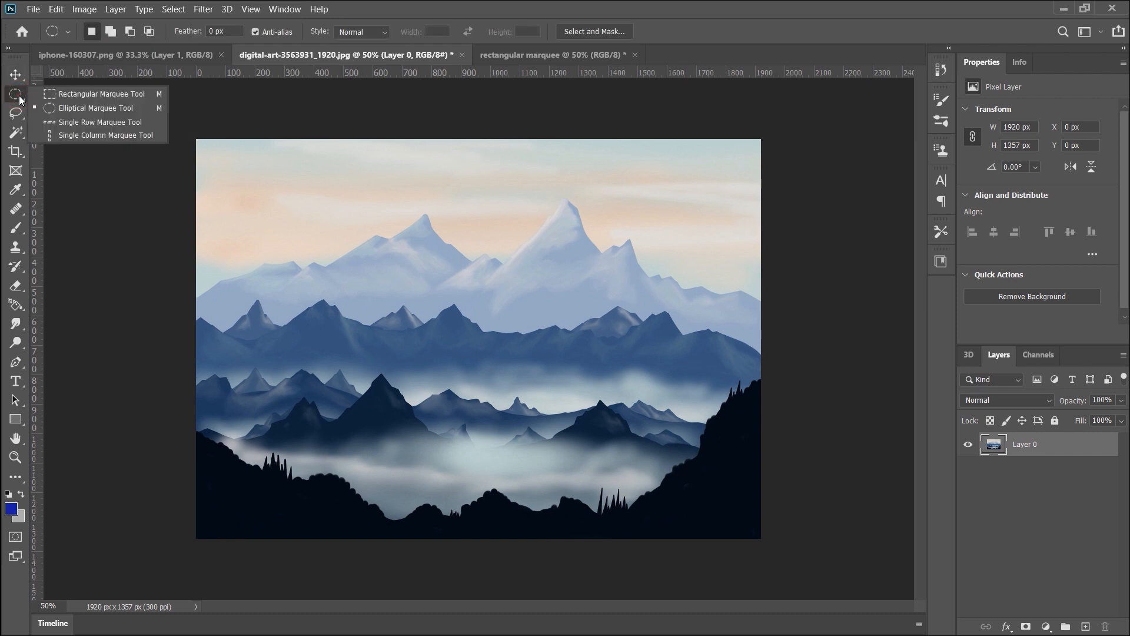
click(116, 94)
drag(360, 287, 494, 524)
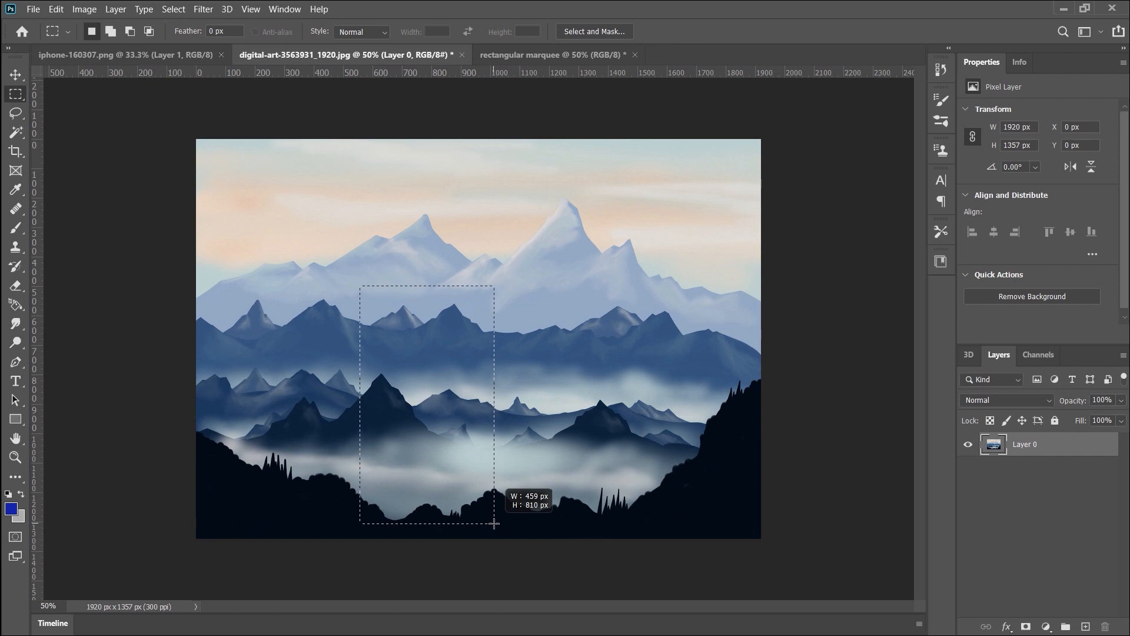
drag(494, 524, 494, 524)
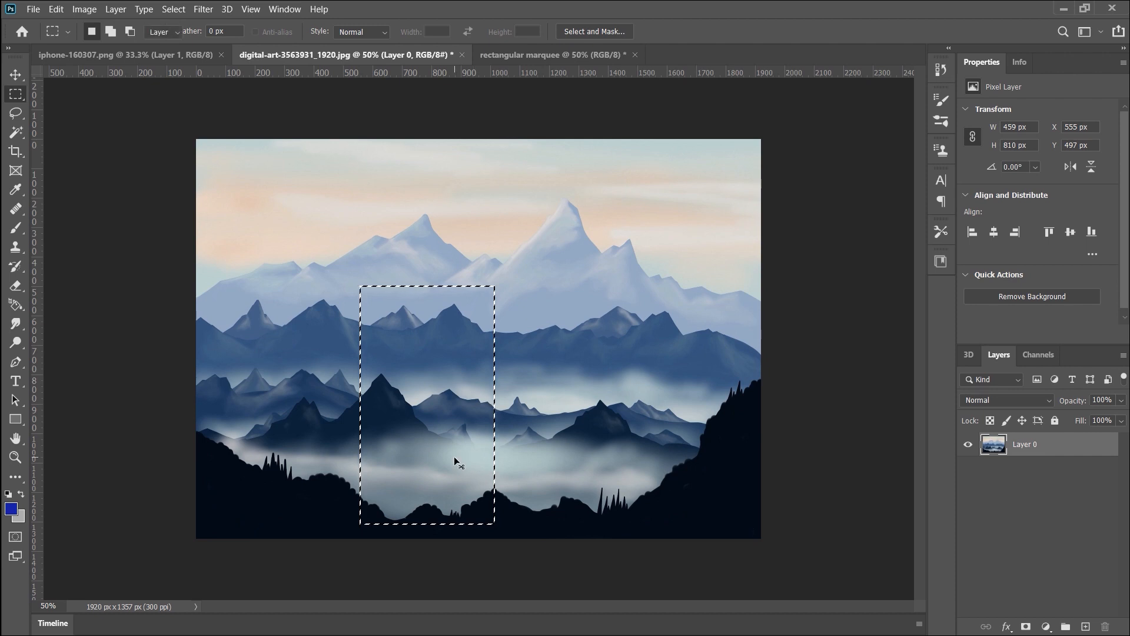
Move the selected mountain area into the rectangular marquee document and position it over the phone's screen at about X 716, Y 359 px.
key(v)
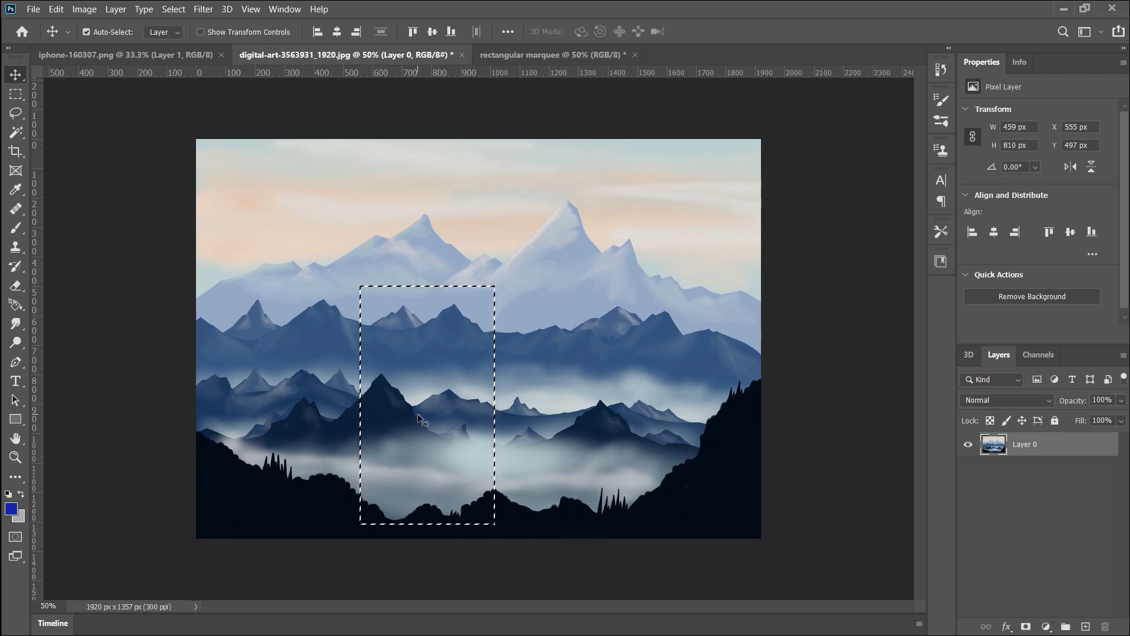
drag(434, 453, 472, 441)
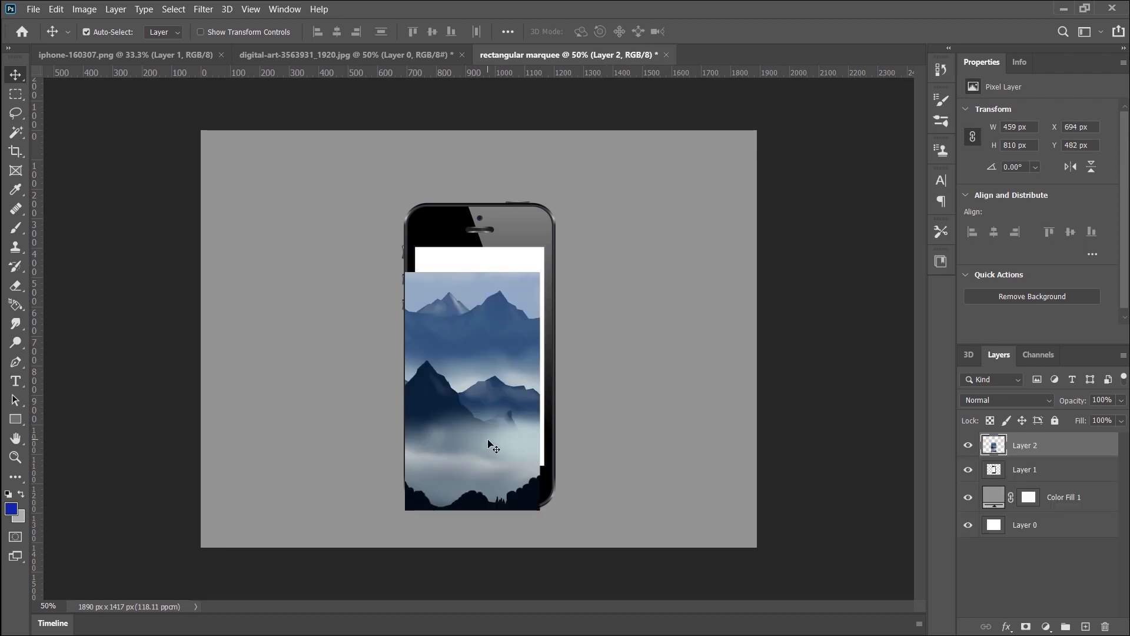
drag(488, 440, 566, 432)
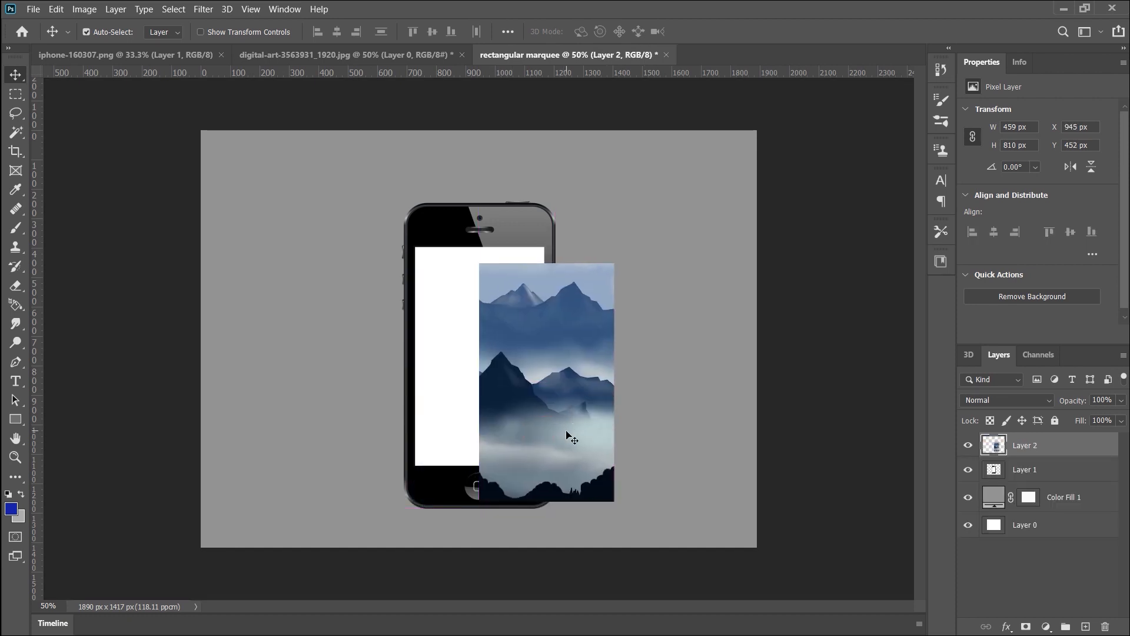
drag(566, 434, 501, 411)
drag(501, 411, 501, 412)
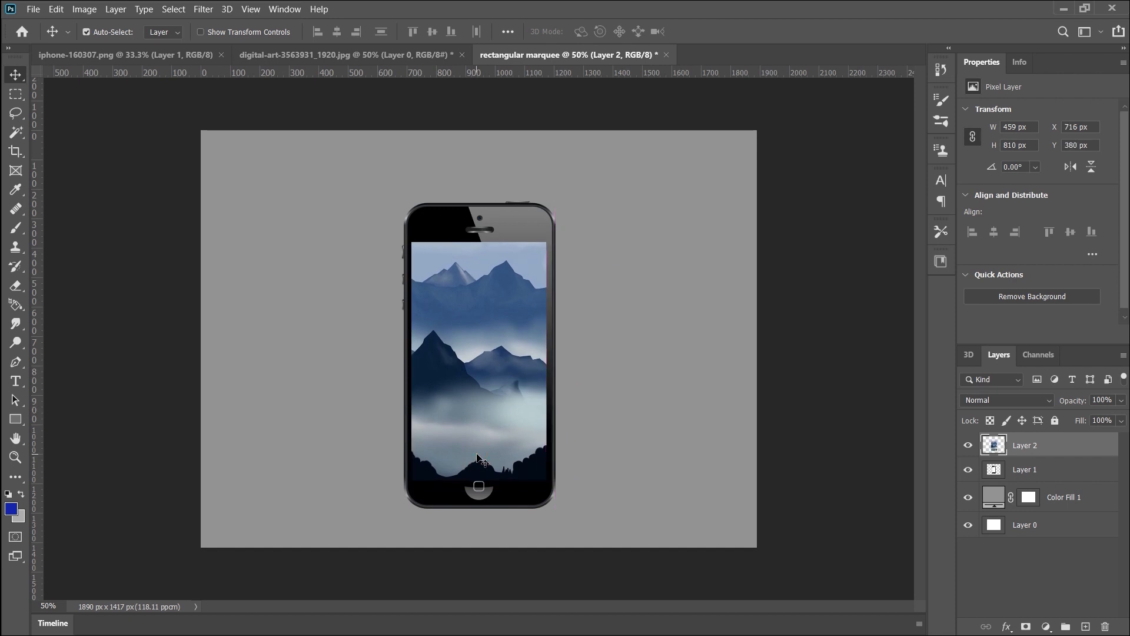
drag(476, 455, 477, 453)
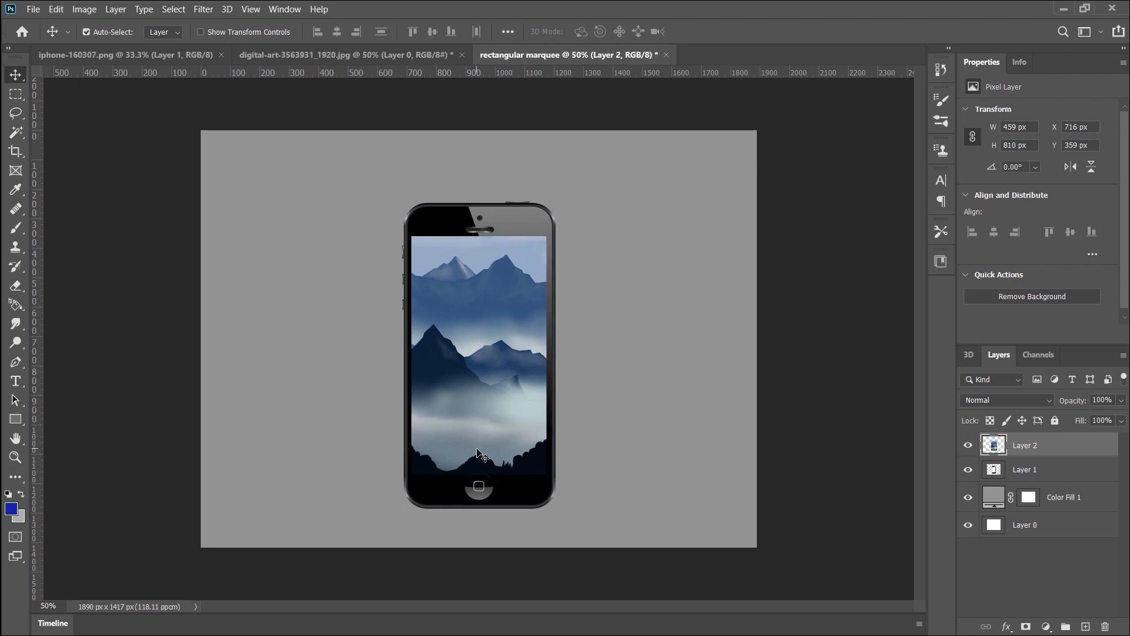
Scale the mountain picture down with Free Transform and reposition it to fit the phone's white screen area.
key(ctrl+t)
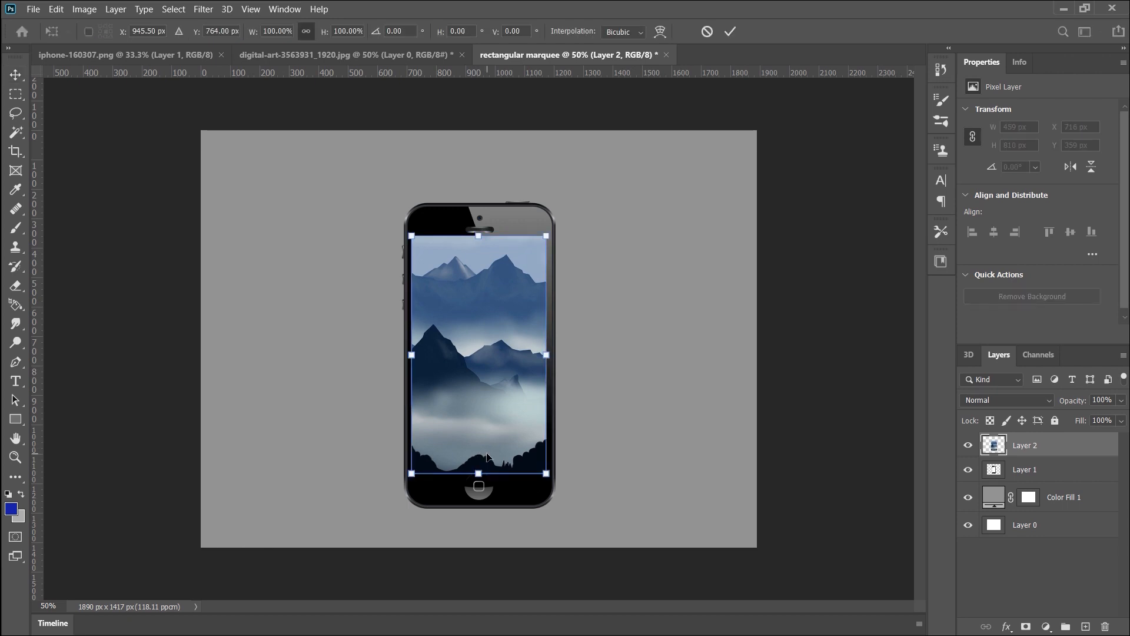
mouse_move(545, 475)
mouse_down()
mouse_move(533, 456)
mouse_move(540, 463)
mouse_up()
drag(498, 390, 504, 400)
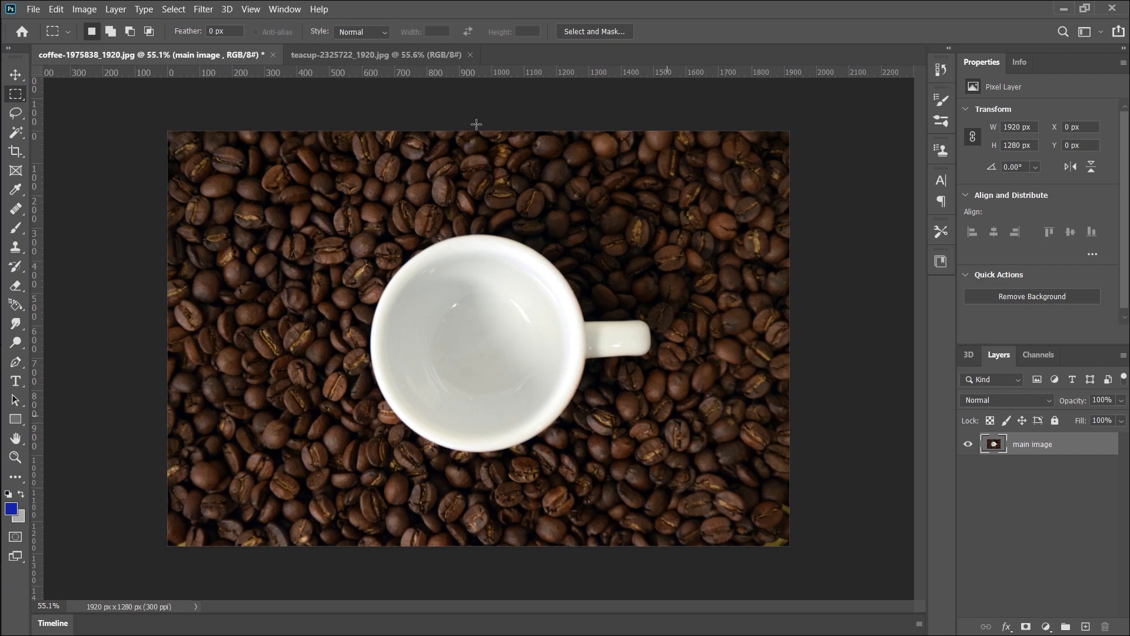
Select an ellipse of about 377 × 332 px inside the tea in the teacup image with the Elliptical Marquee Tool.
click(385, 58)
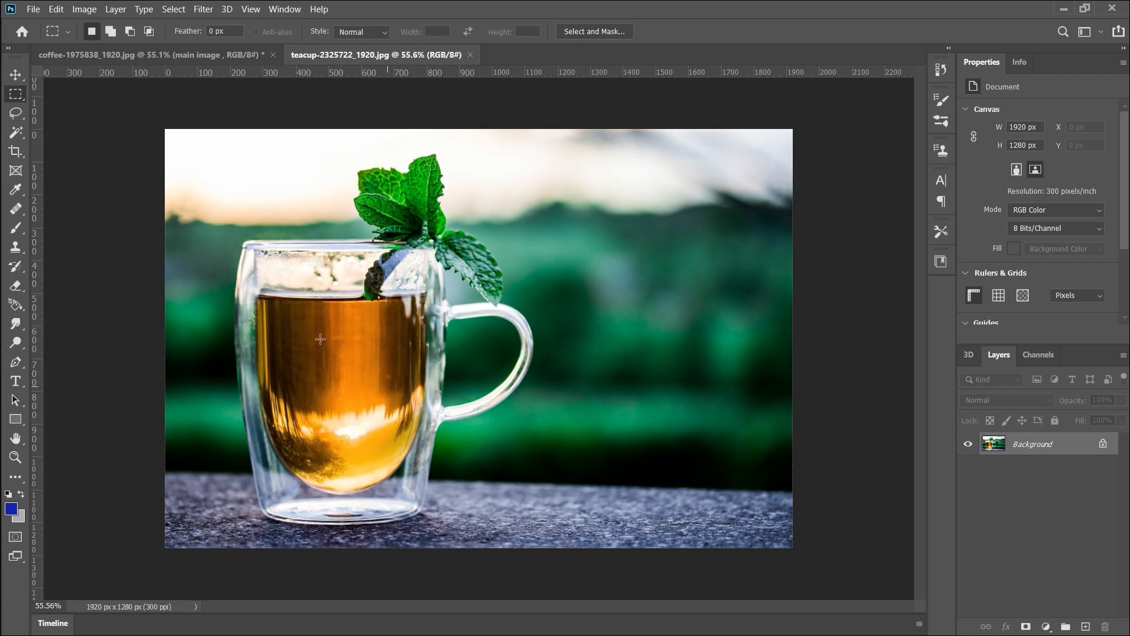
click(203, 59)
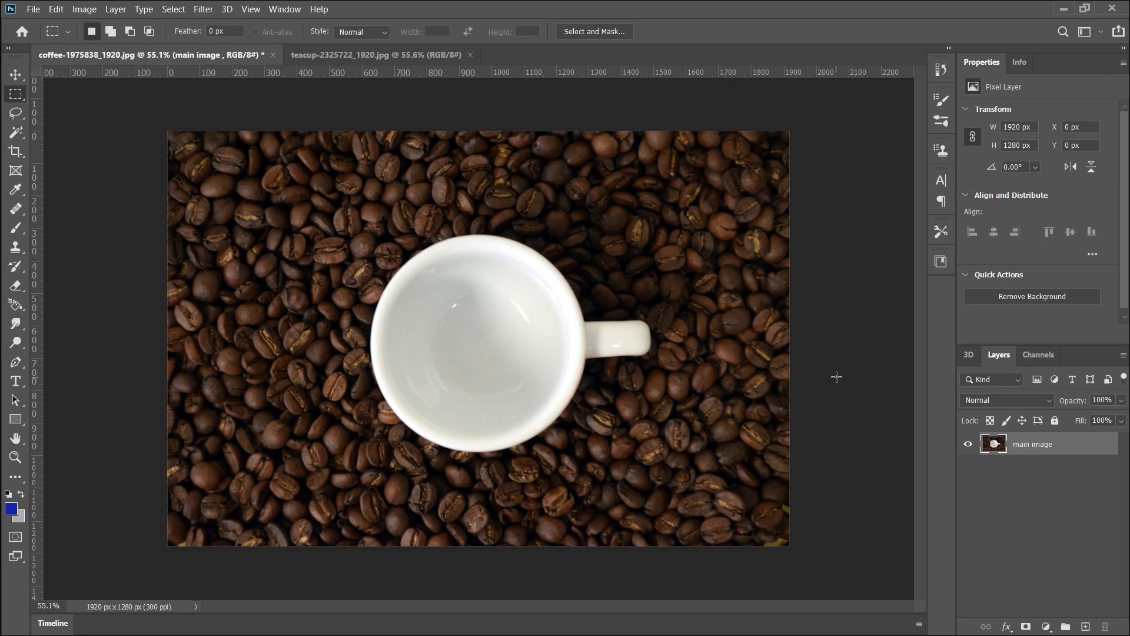
key(ctrl+Tab)
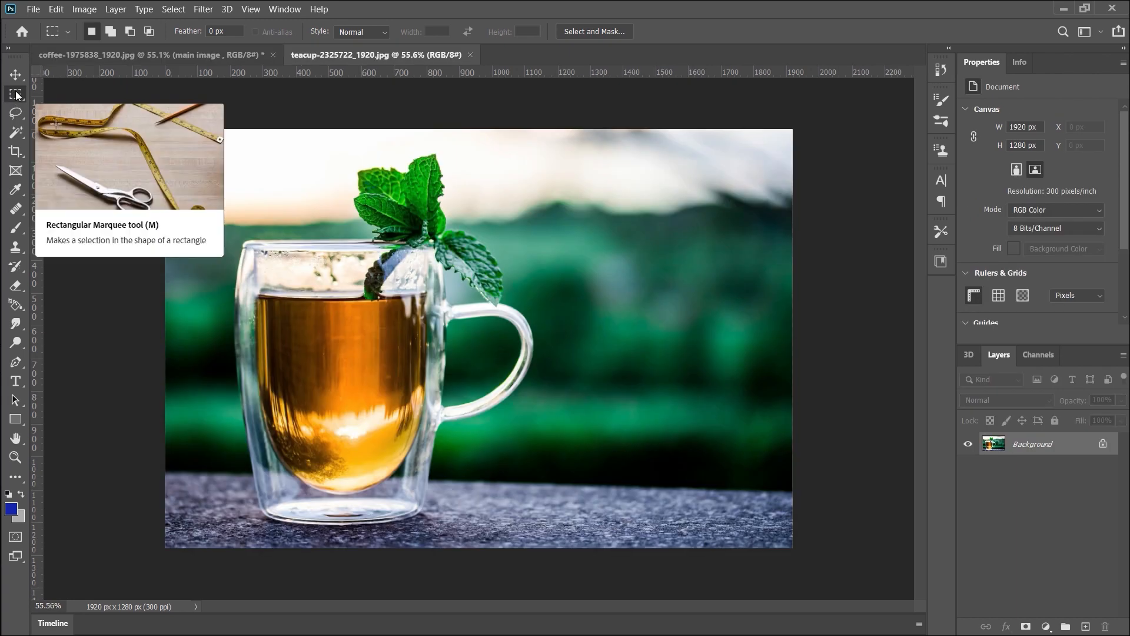
right_click(16, 95)
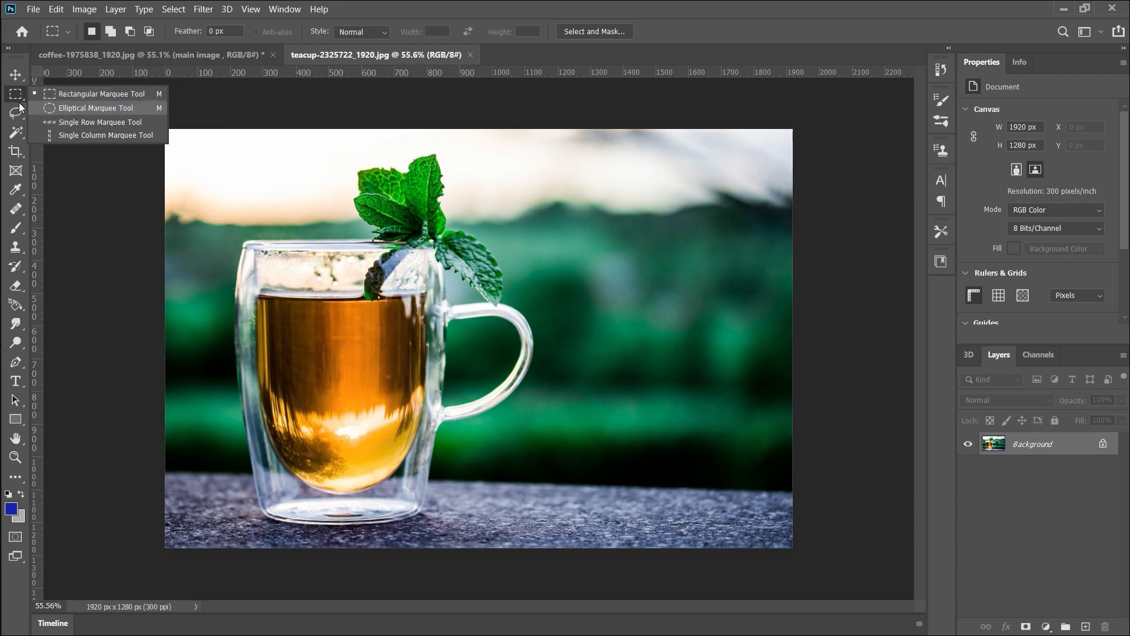
click(111, 110)
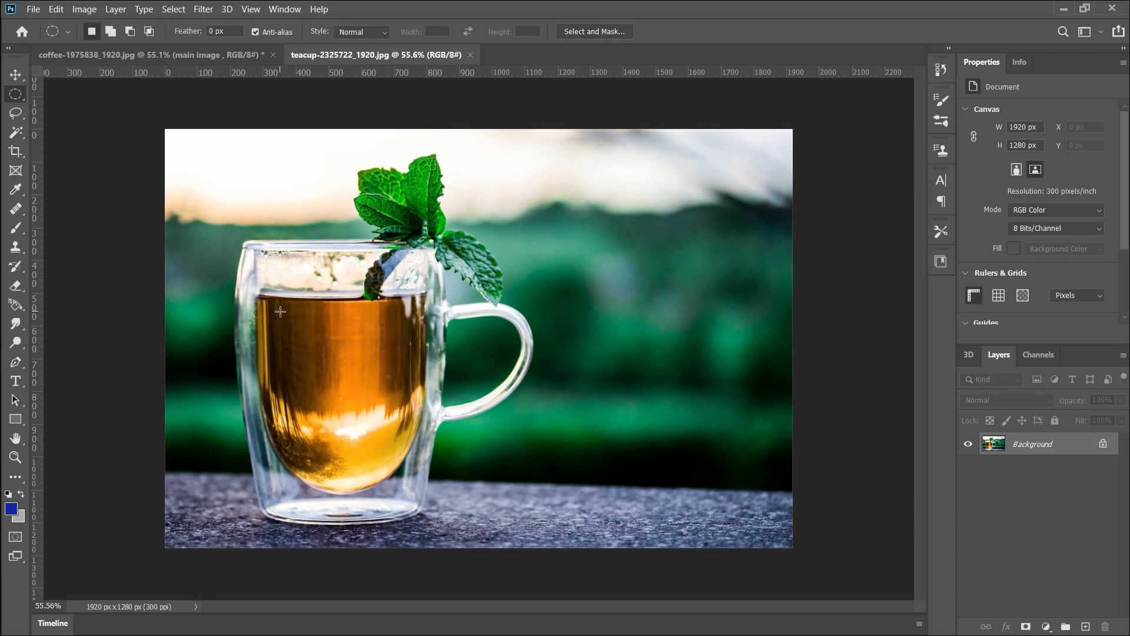
drag(281, 311, 401, 419)
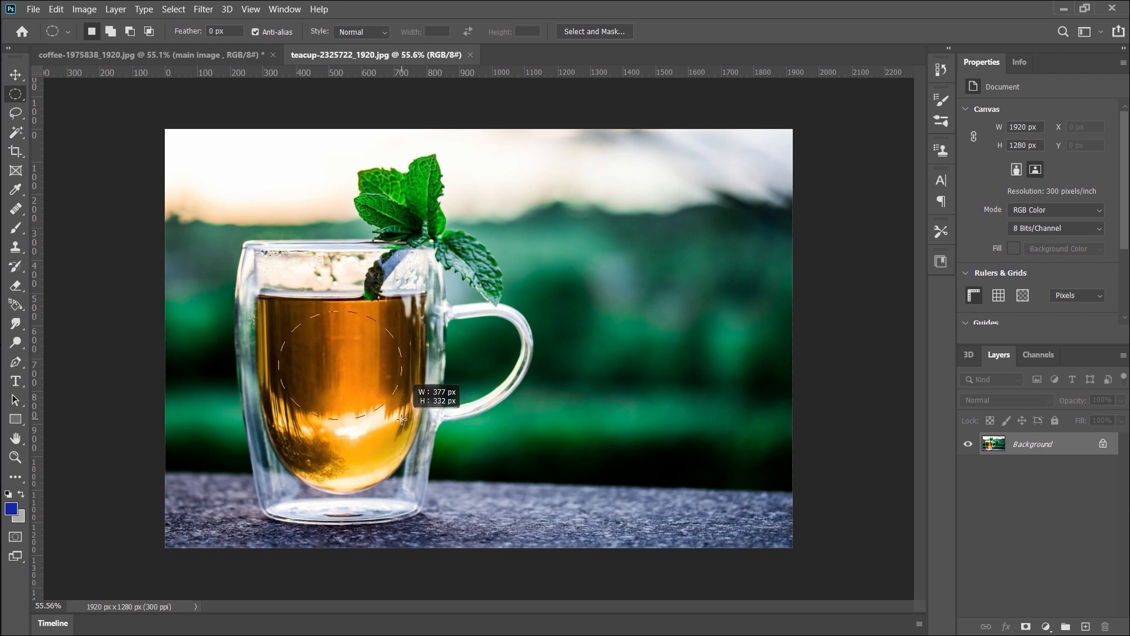
drag(402, 419, 401, 419)
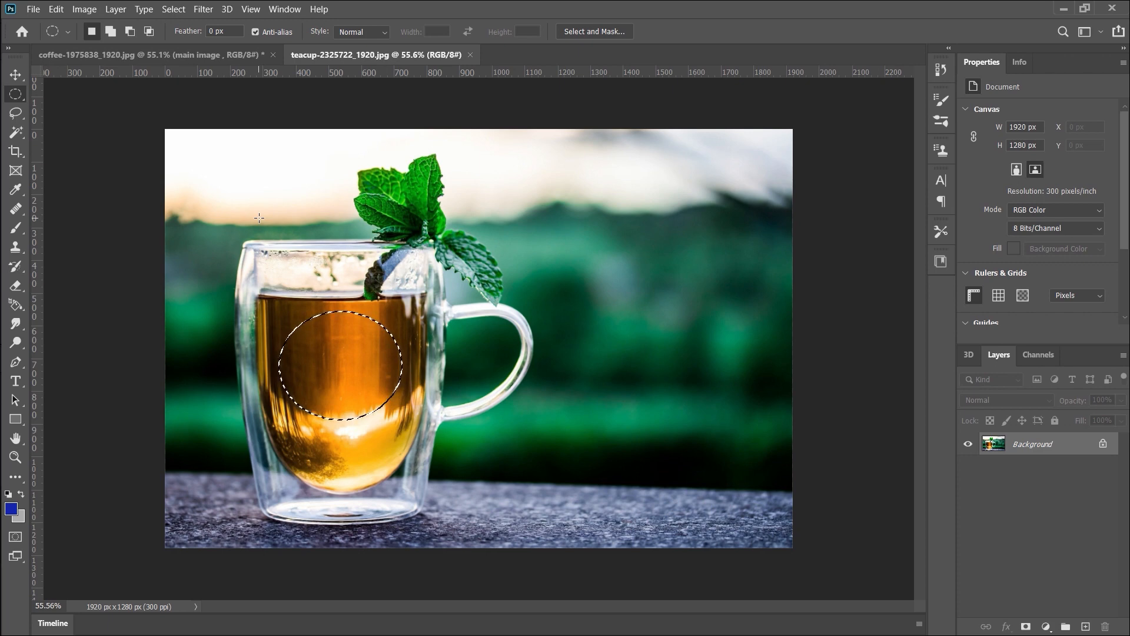
Move the selected tea ellipse into the coffee image and place it inside the white cup at about X 772, Y 403 px.
key(v)
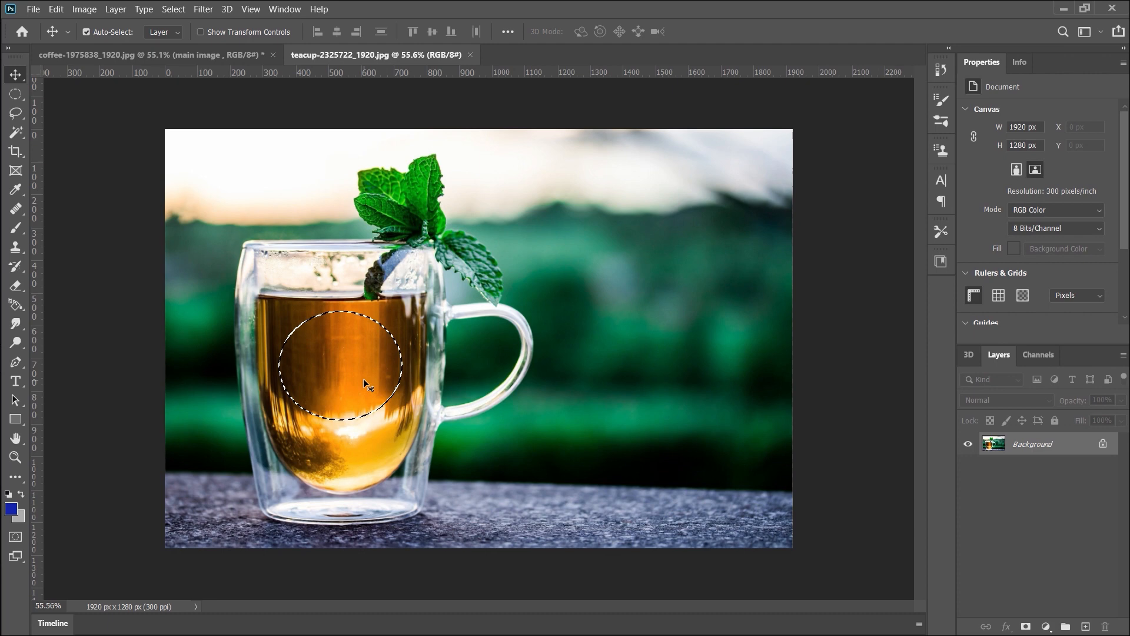
mouse_move(363, 380)
mouse_down()
mouse_move(363, 366)
mouse_move(363, 380)
mouse_up()
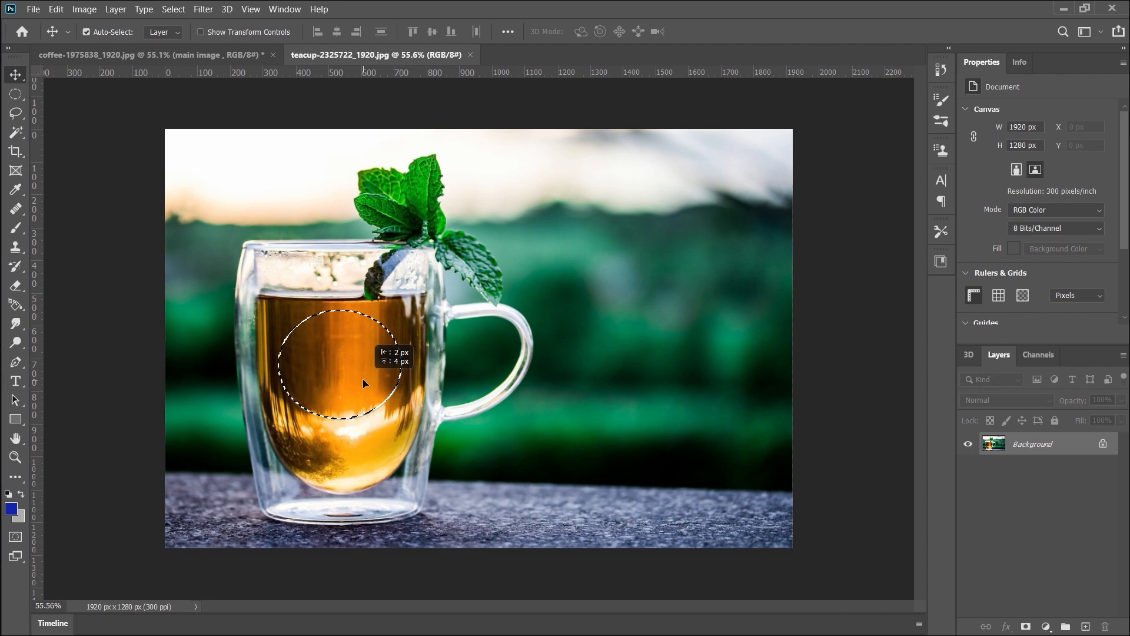
drag(363, 380, 484, 361)
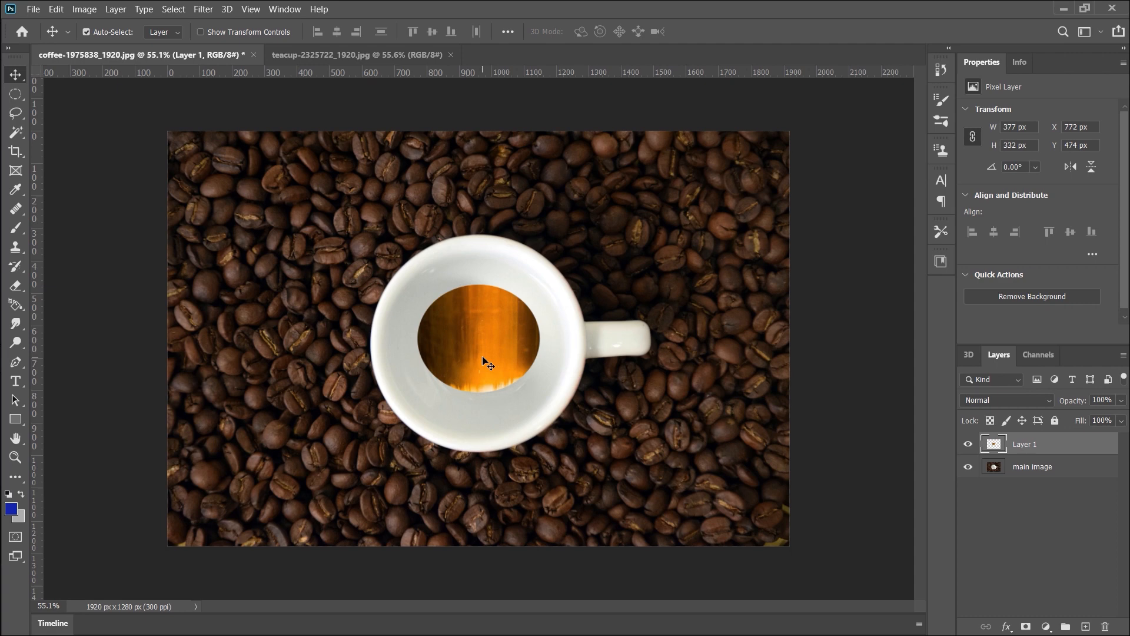
click(347, 56)
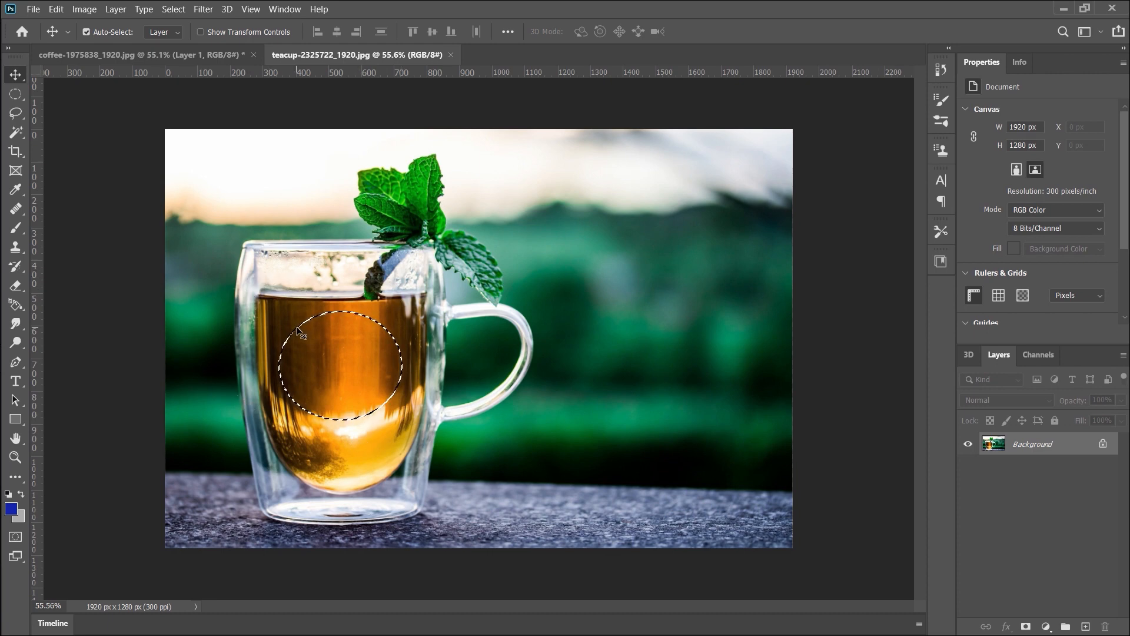
drag(209, 148, 491, 314)
Free Transform the tea ellipse to about 159% width and 181% height so it fills the cup's interior, and apply the transform.
key(ctrl+t)
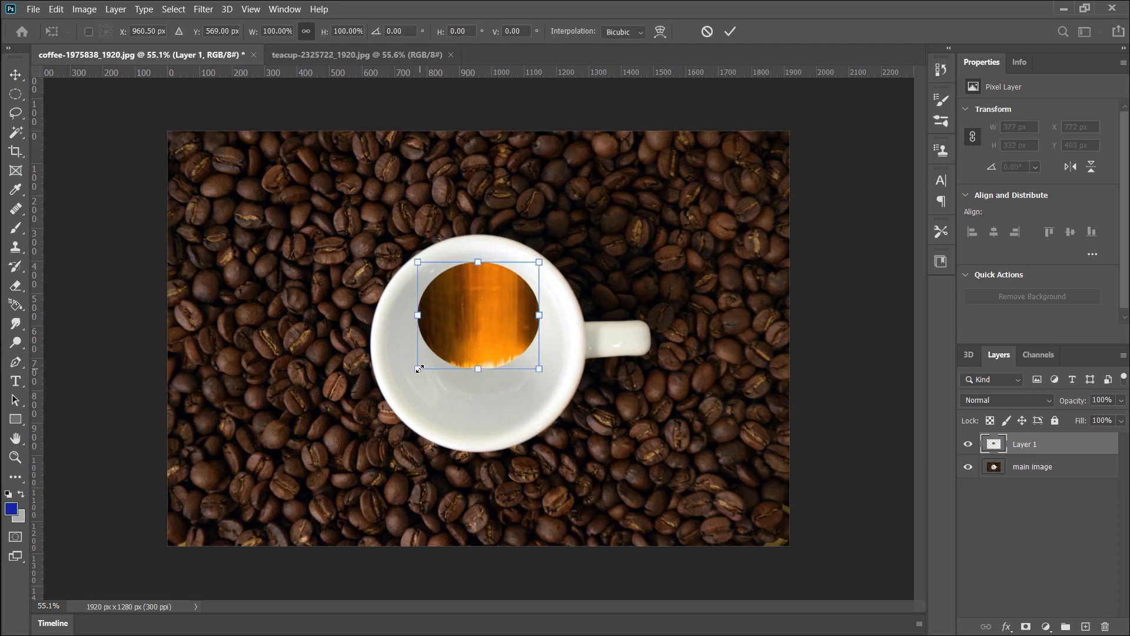
drag(419, 369, 386, 401)
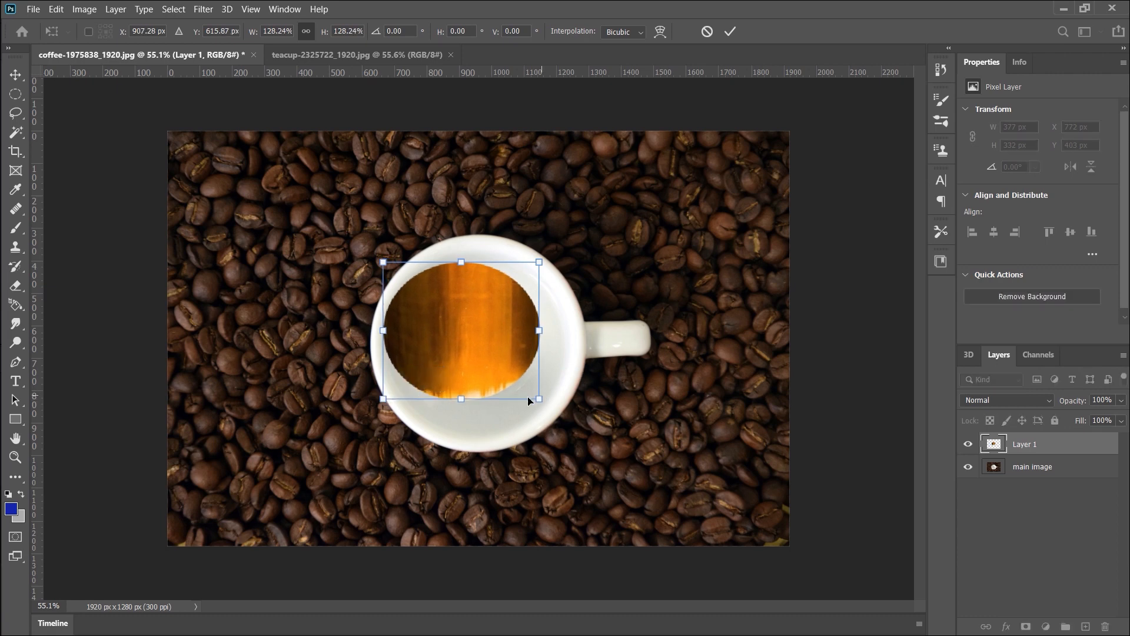
drag(538, 400, 574, 429)
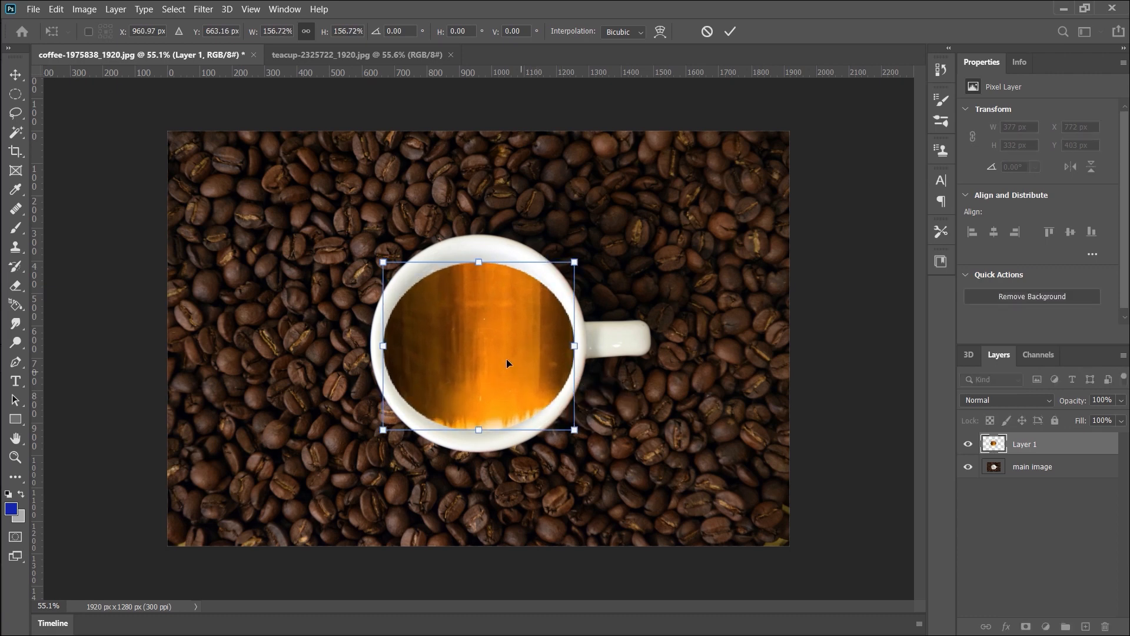
drag(503, 363, 504, 344)
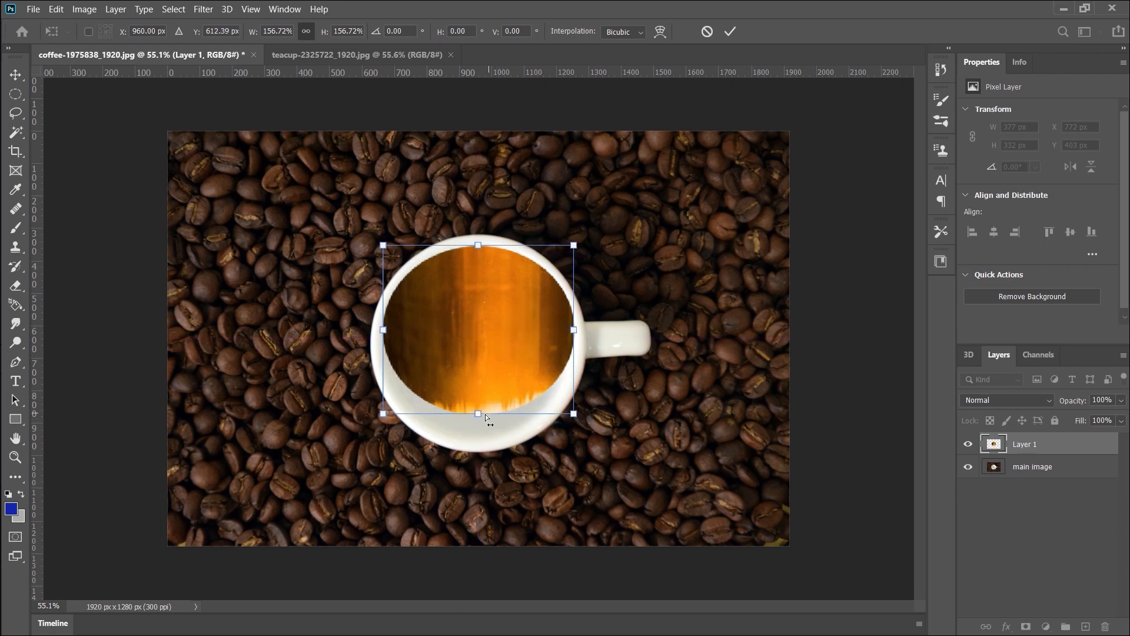
drag(478, 415, 475, 441)
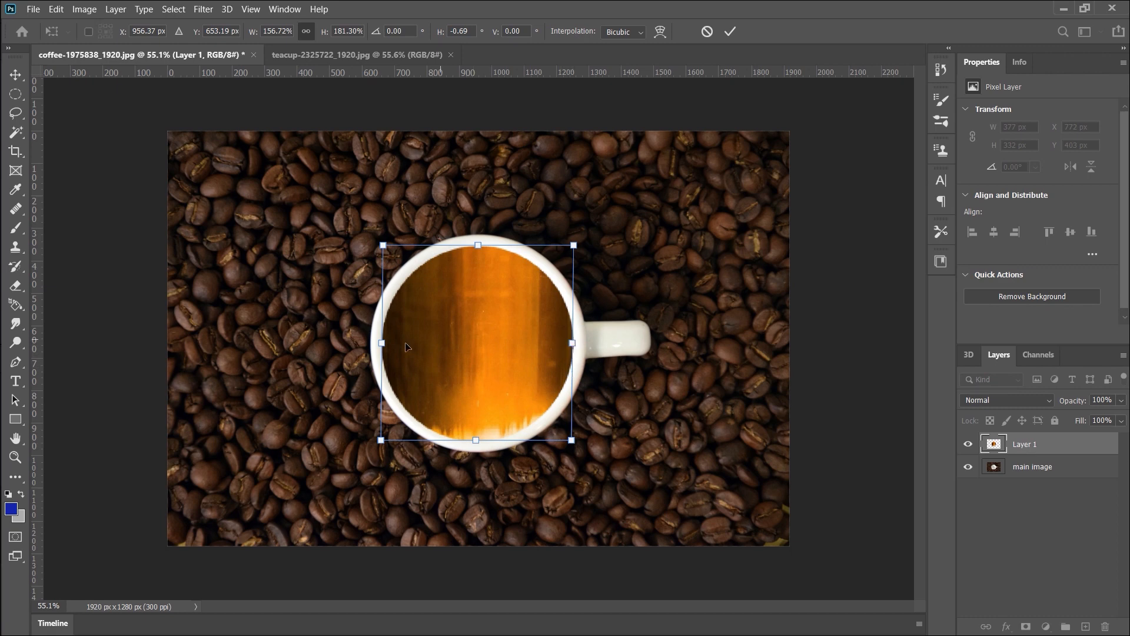
drag(382, 343, 383, 346)
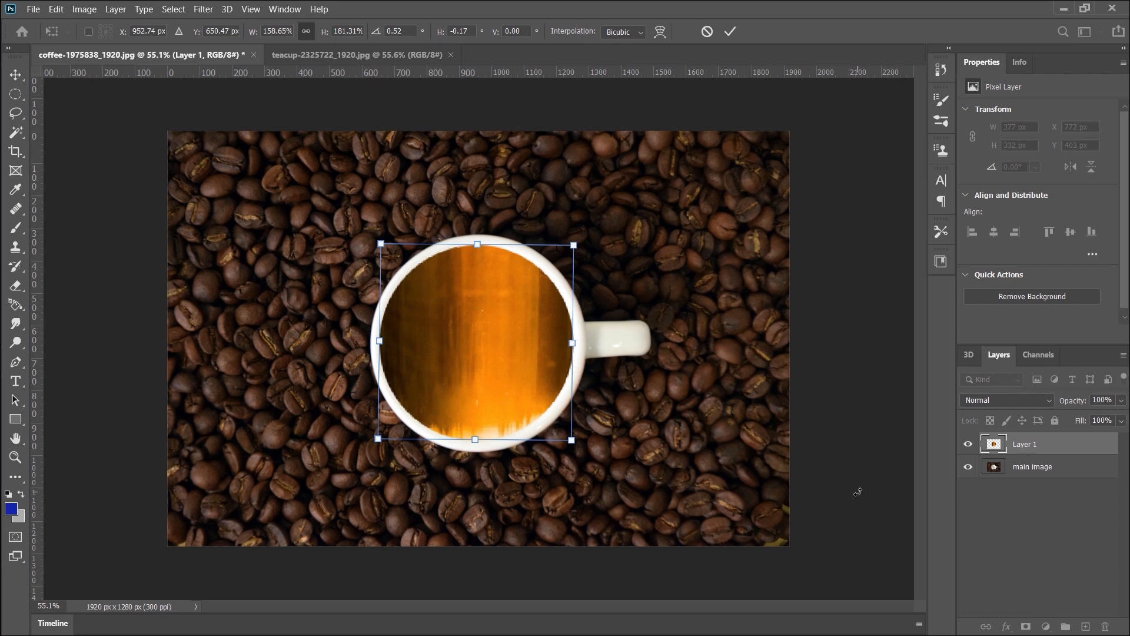
key(Return)
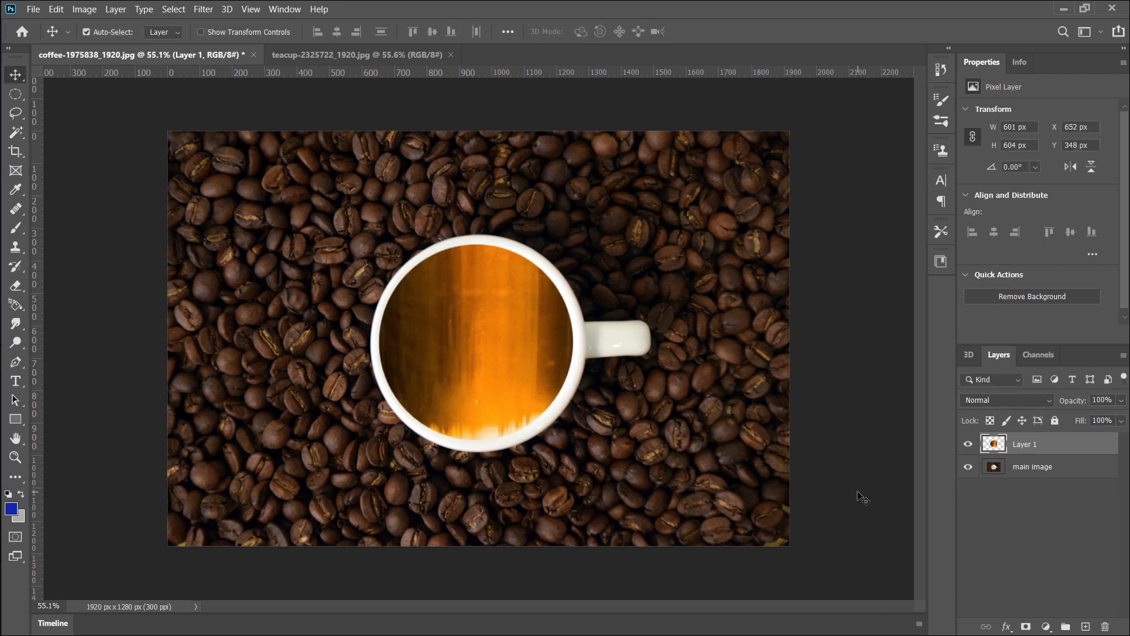